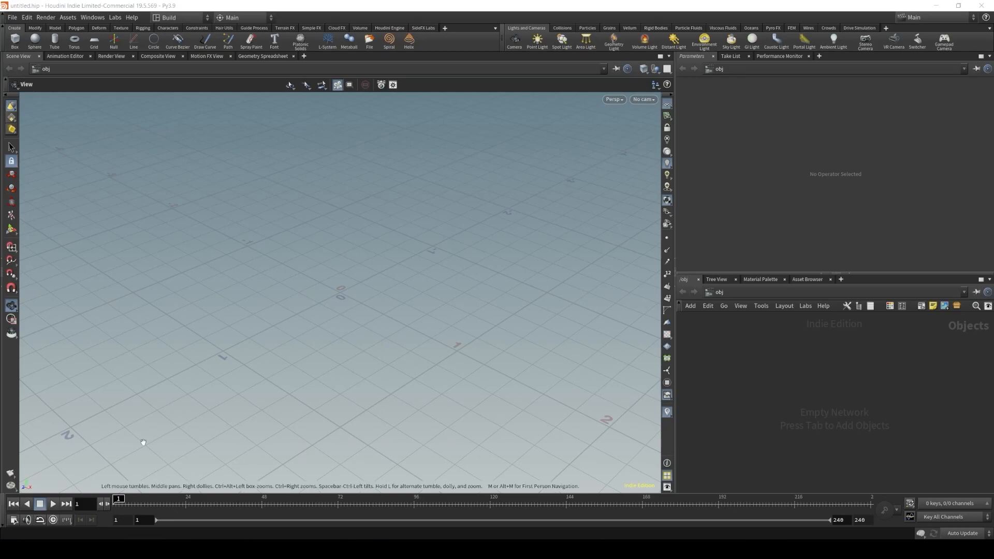
Start a new project and set its path to the D:/CANAL POLY DOORWAY/Houdini/ folder
click(12, 18)
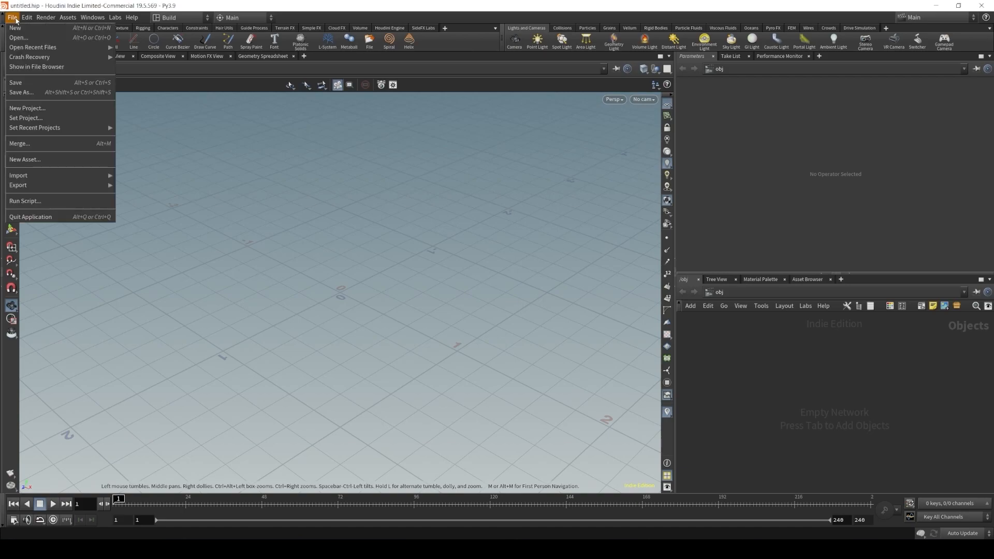
click(38, 108)
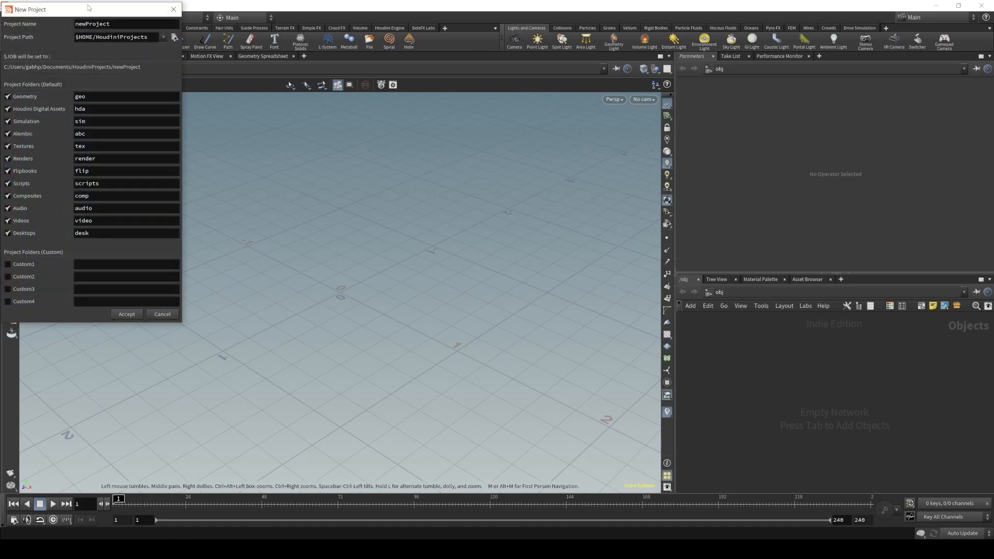
click(517, 173)
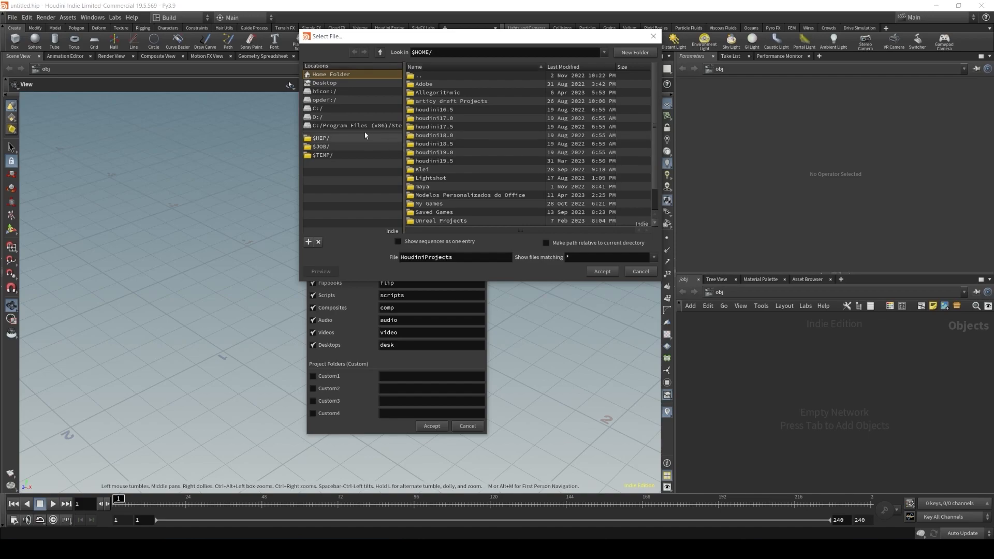
click(320, 117)
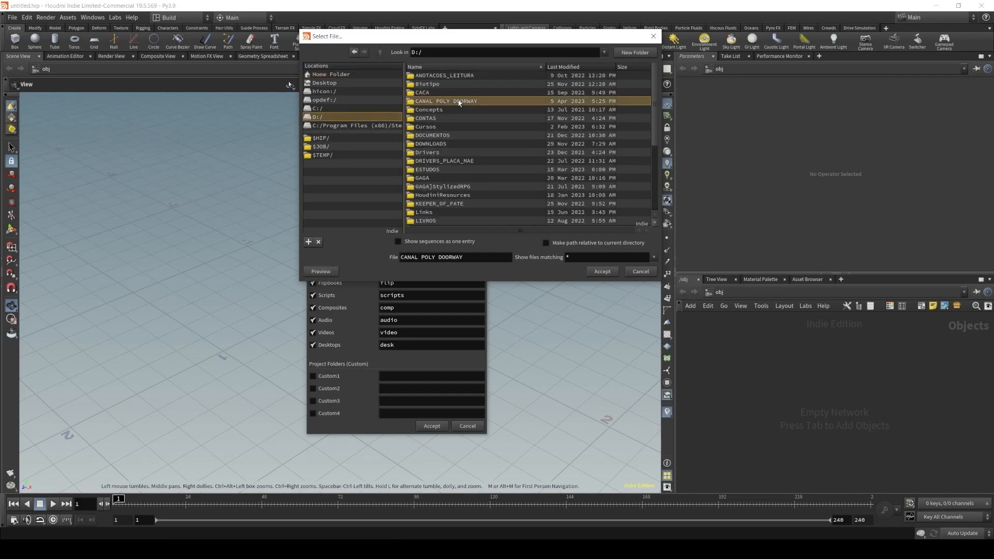
double_click(457, 101)
click(435, 119)
double_click(436, 118)
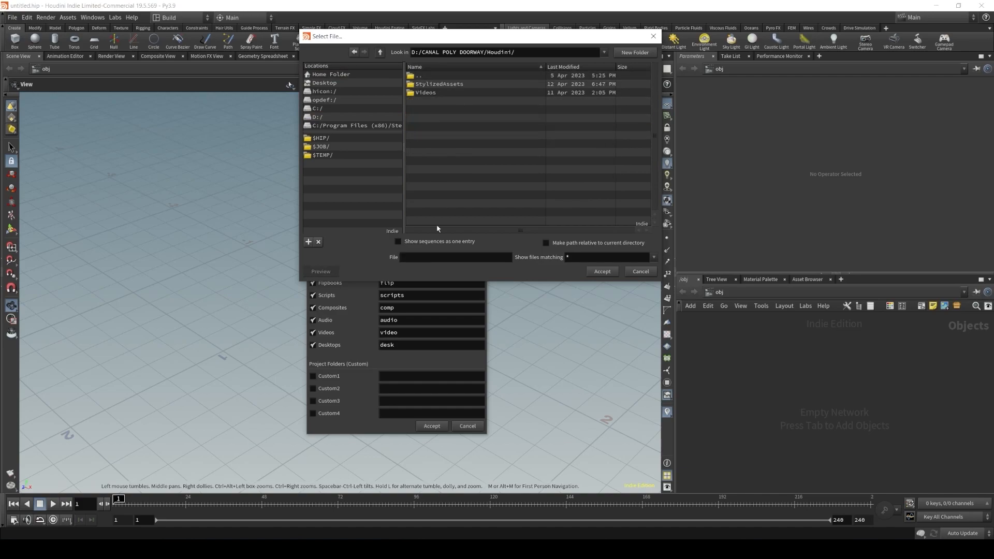
click(602, 272)
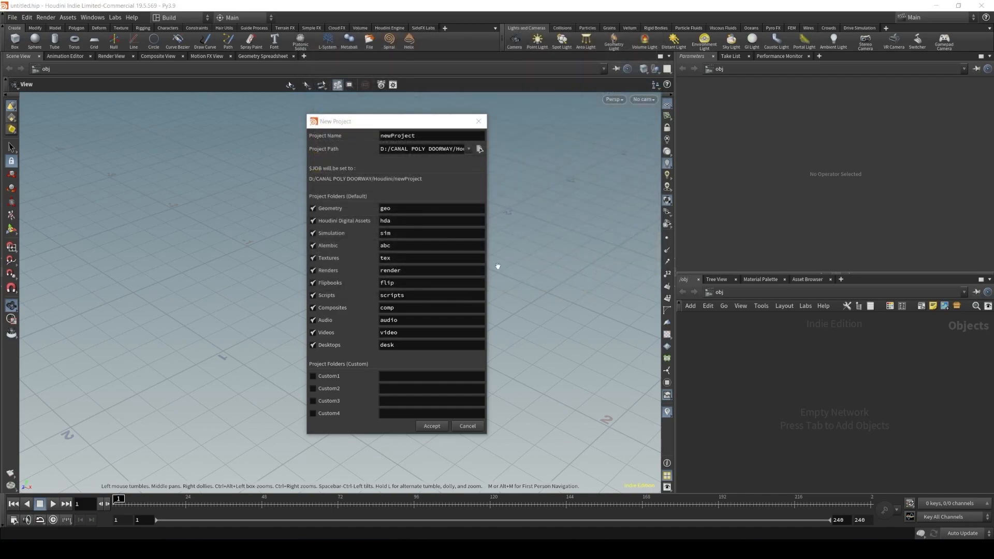
Name the new project WoodBarrel
double_click(435, 135)
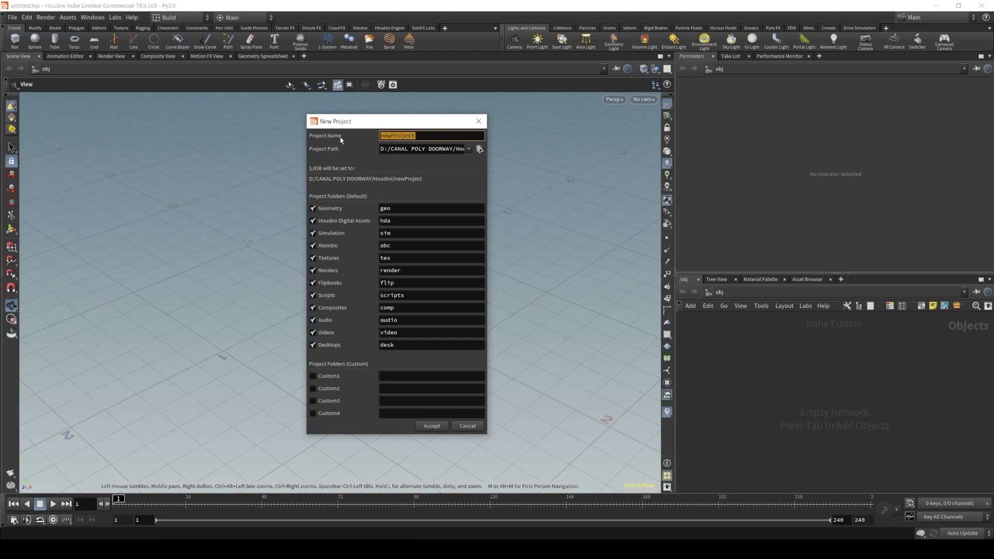
text(WoodBarrel)
drag(348, 125, 312, 109)
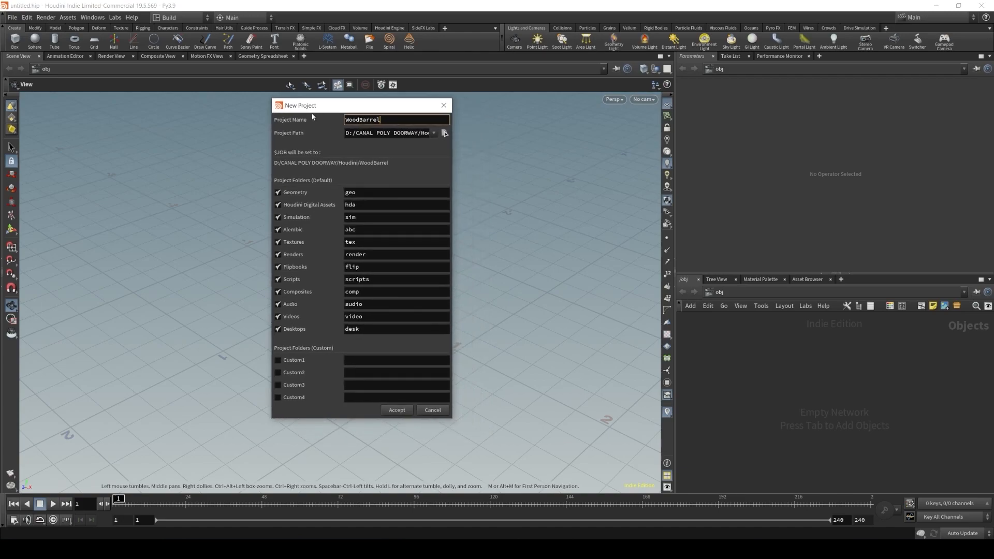
Create the project with only the Geometry, Houdini Digital Assets and Textures folders, excluding all other default folders
click(279, 329)
click(278, 317)
click(278, 304)
click(278, 292)
click(278, 280)
click(278, 266)
click(279, 255)
click(278, 230)
click(278, 217)
click(396, 410)
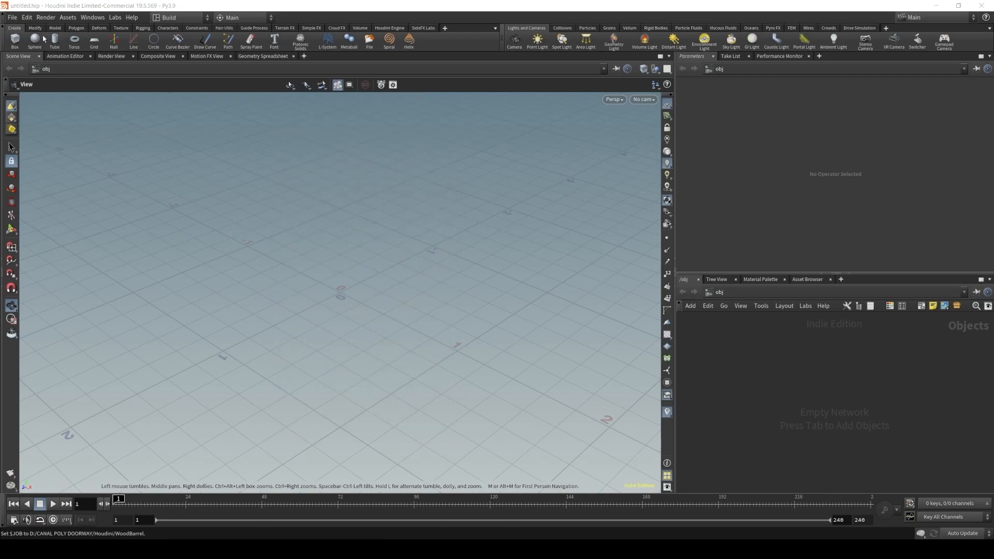
Save the scene as WoodBarrel in the project's $JOB folder
click(12, 19)
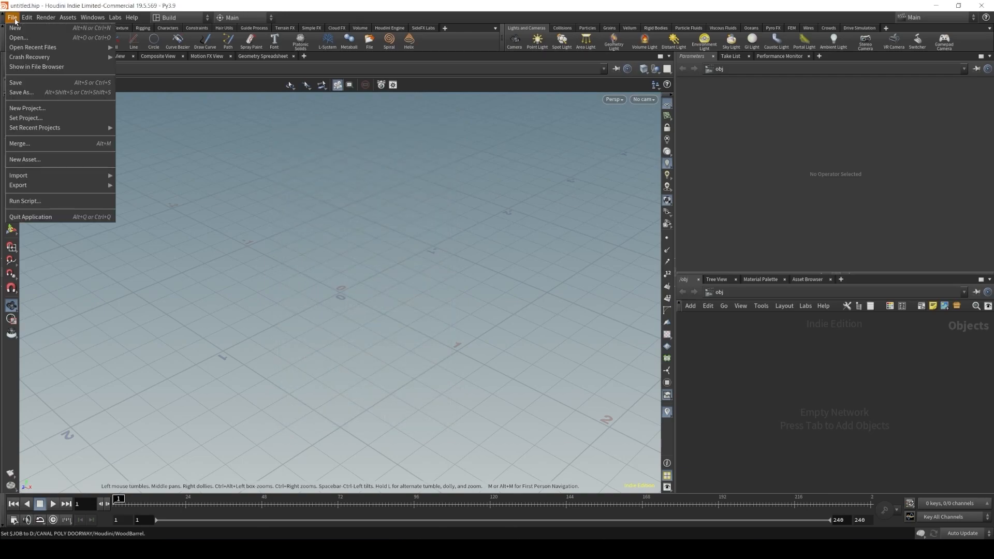
click(31, 83)
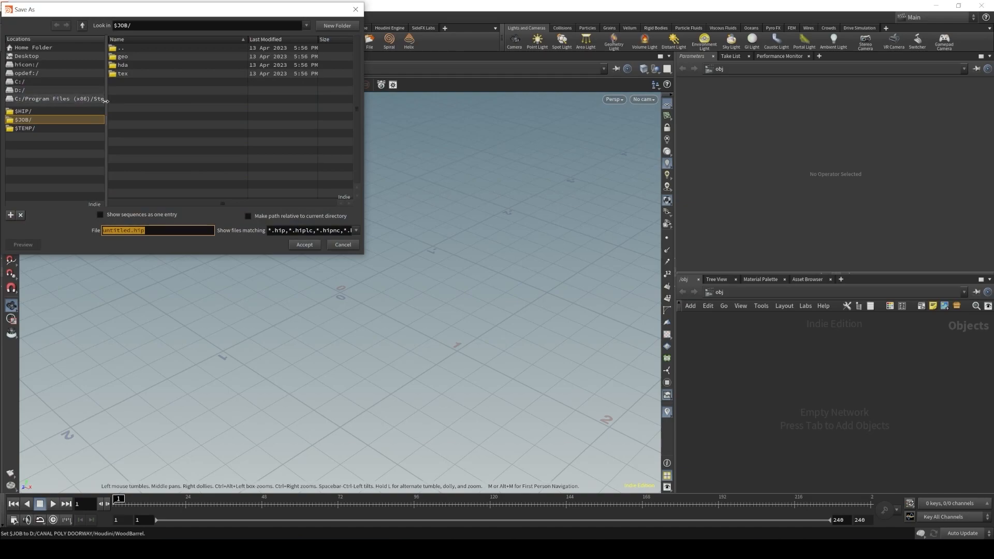
drag(137, 14, 275, 70)
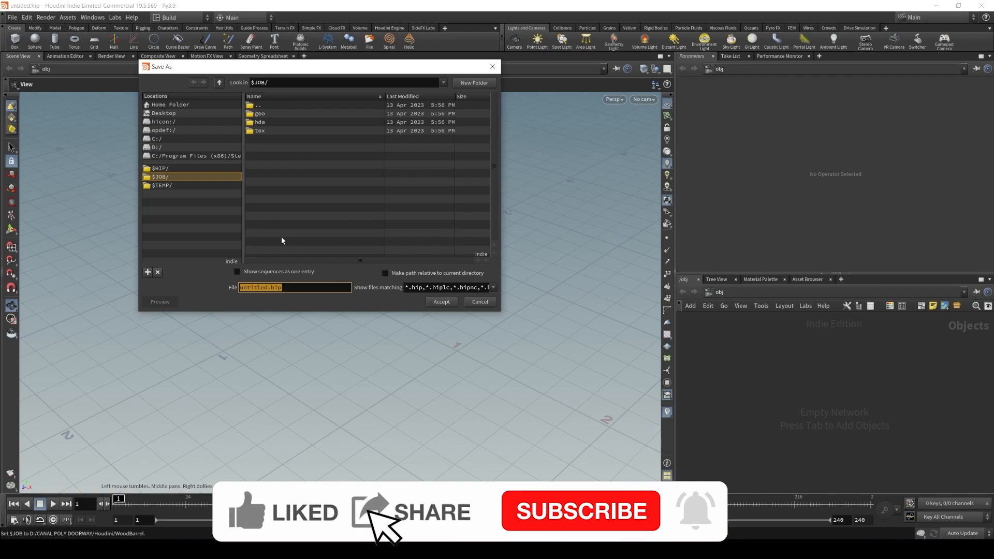
text(Wood)
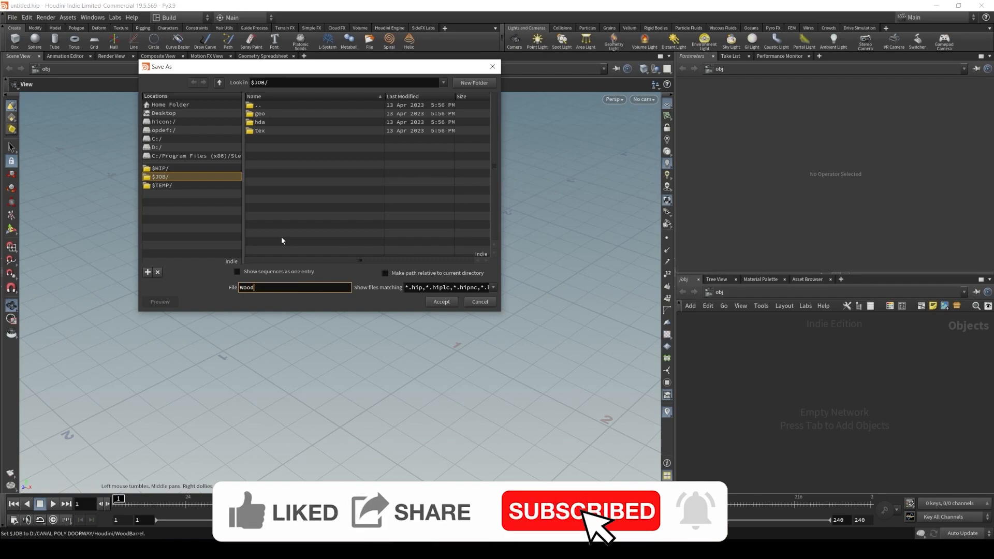
text(Barrel)
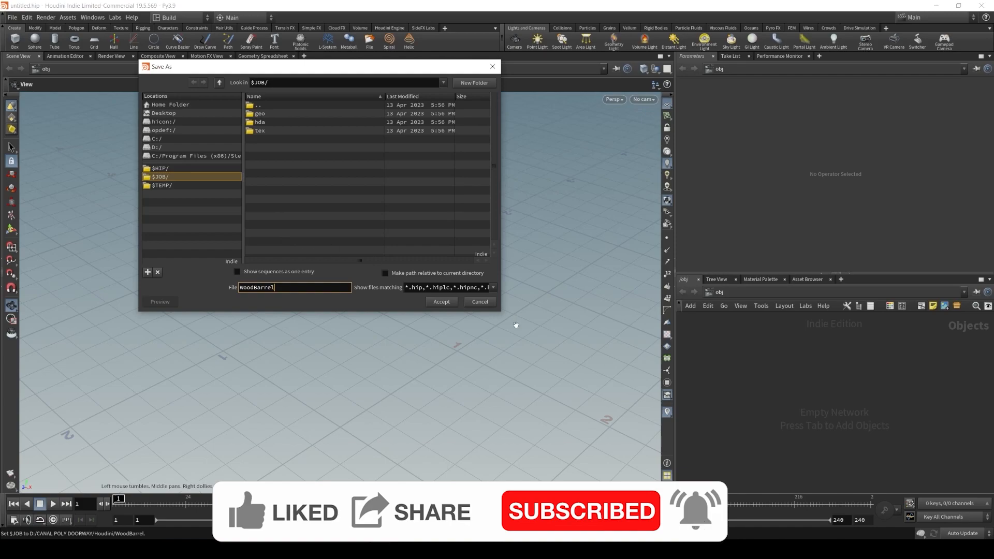
click(441, 303)
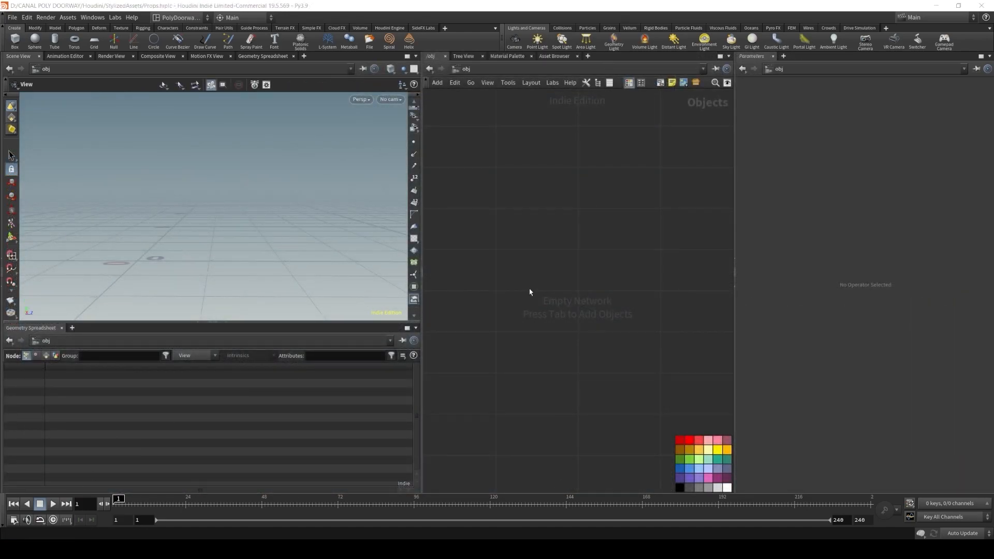
Add a Geometry object to the empty object network and go inside it
key(Tab)
text(geo)
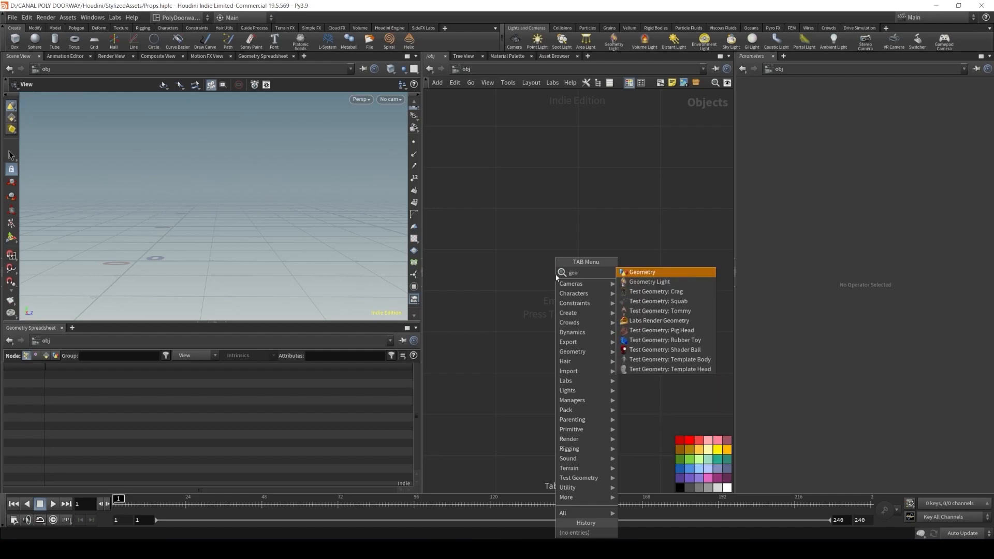
key(Return)
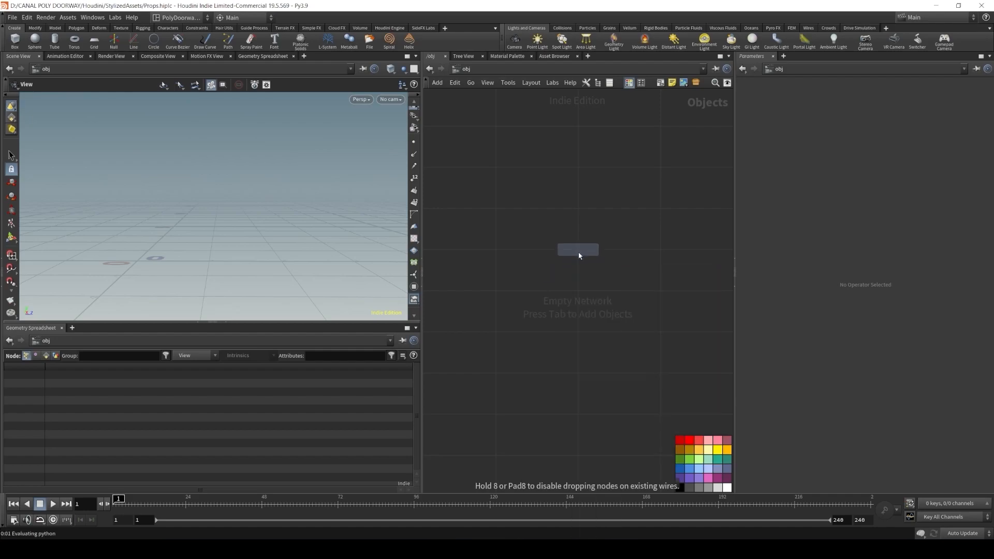
click(575, 251)
double_click(576, 250)
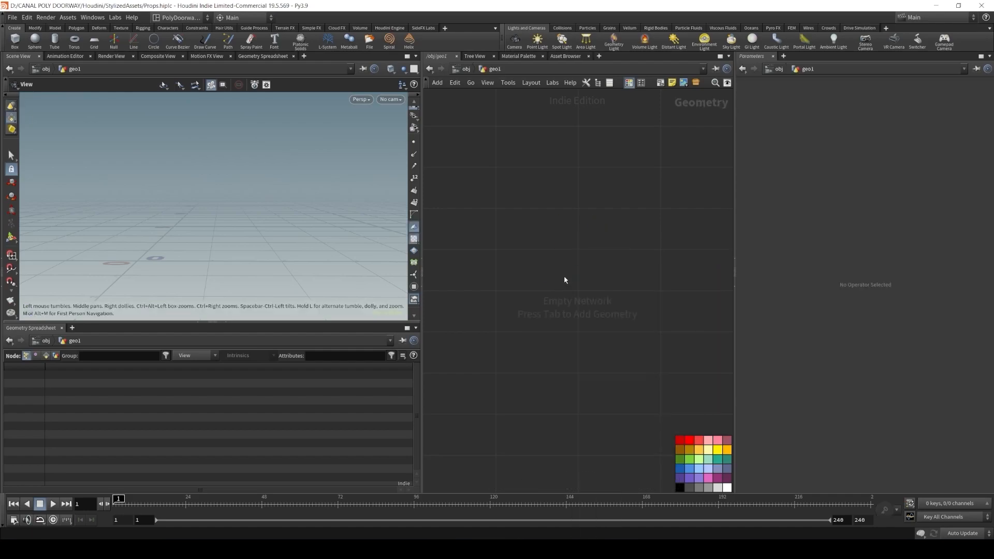
Add a Subnetwork node inside the geometry object's network
key(Tab)
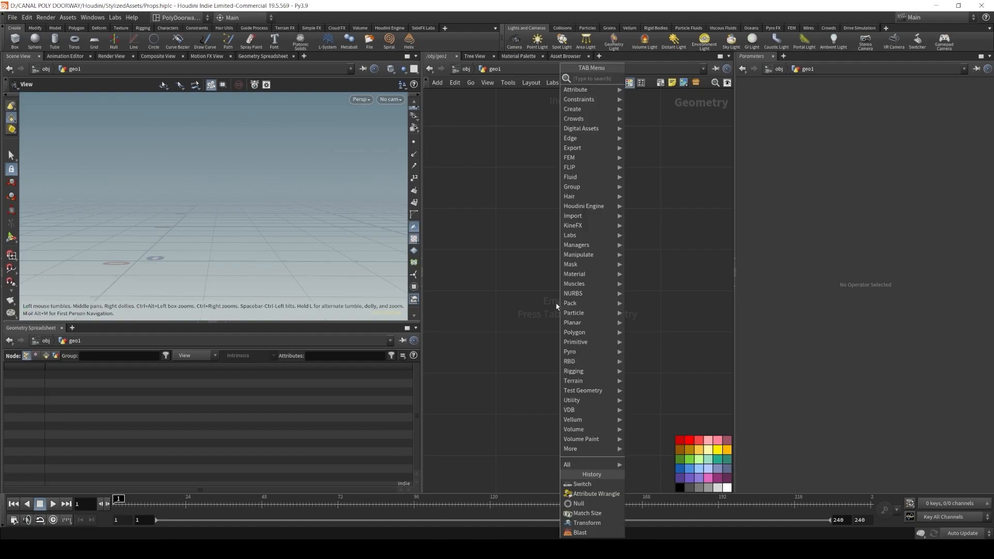
key(Escape)
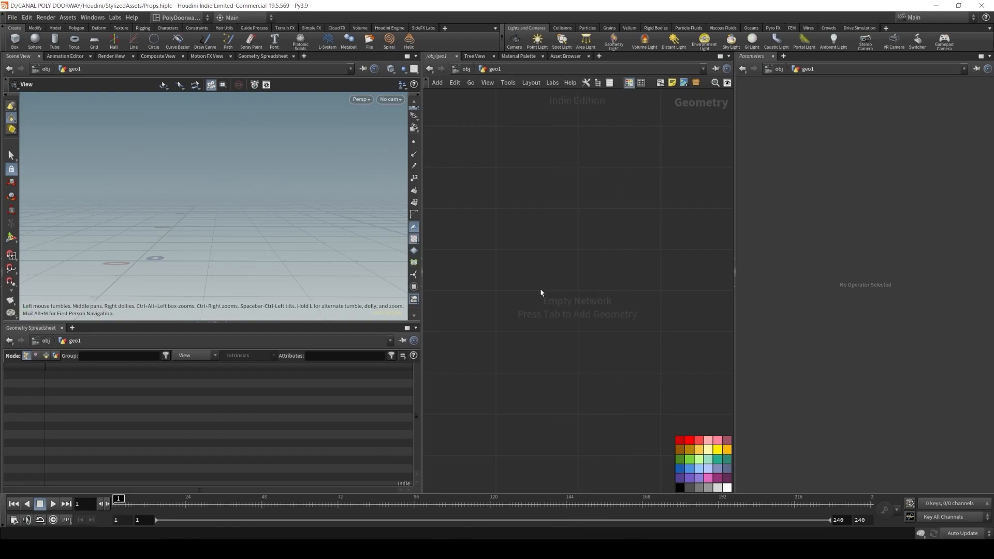
key(Tab)
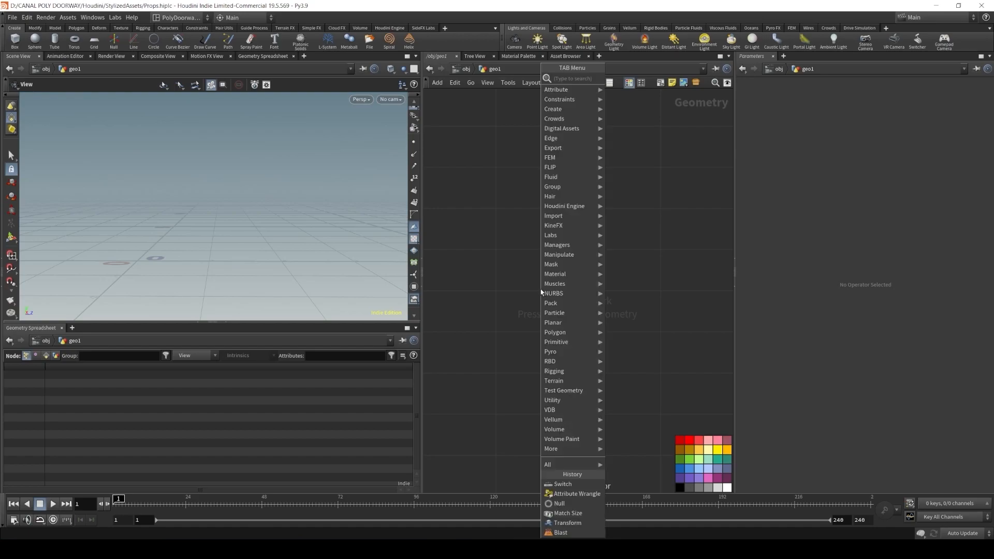
text(sub)
key(Down)
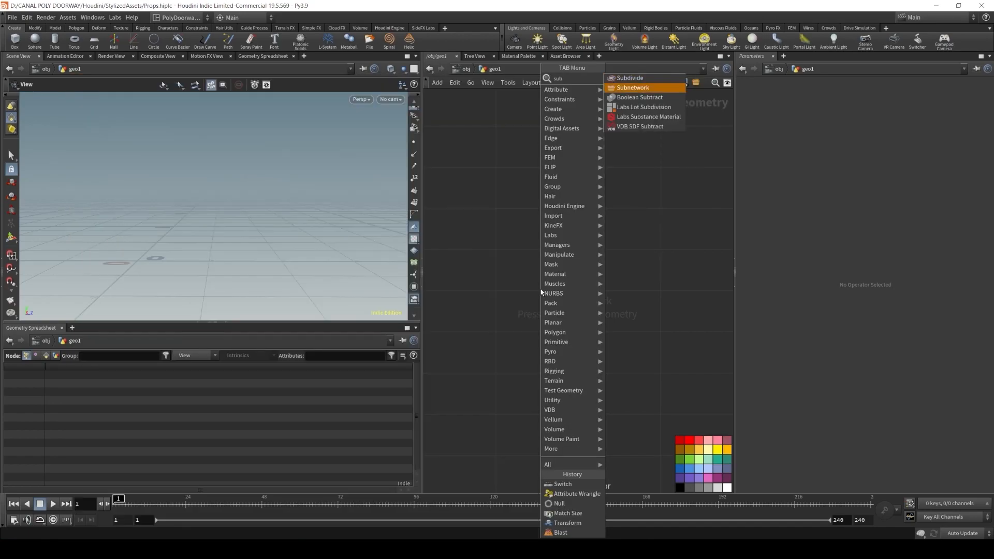
key(Return)
click(578, 291)
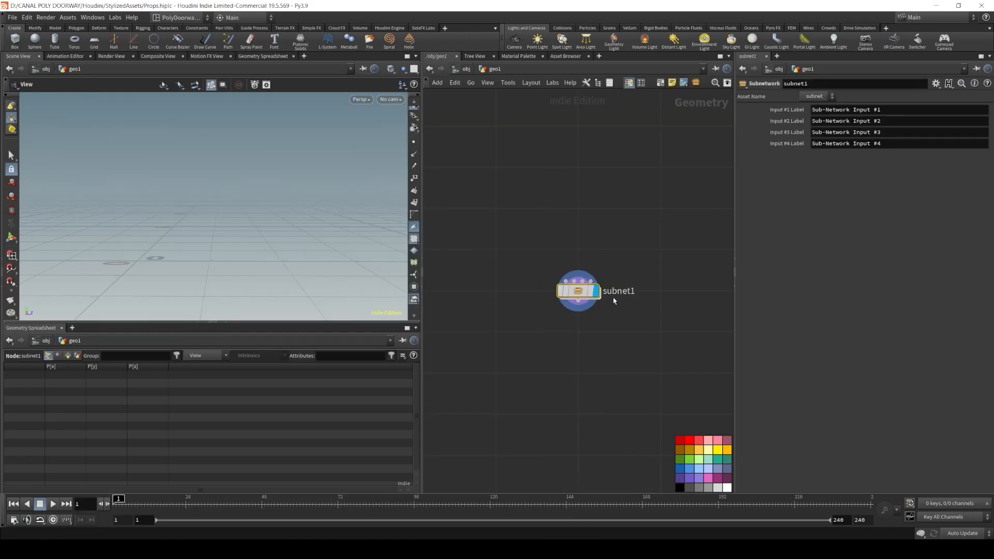
Rename the subnetwork node as Wood_Barrel
double_click(622, 292)
text(wood_Barrel)
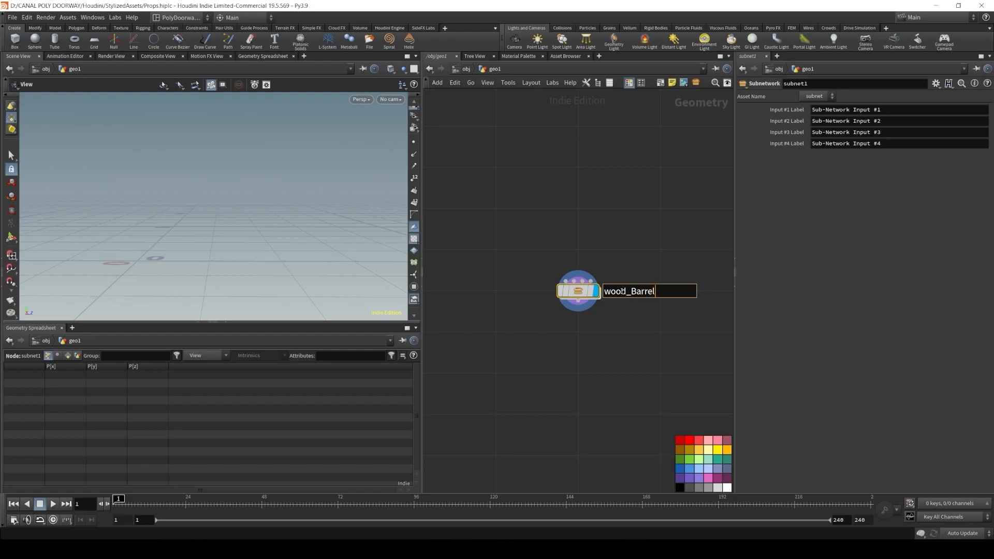
key(Home)
key(Delete)
text(W)
key(Return)
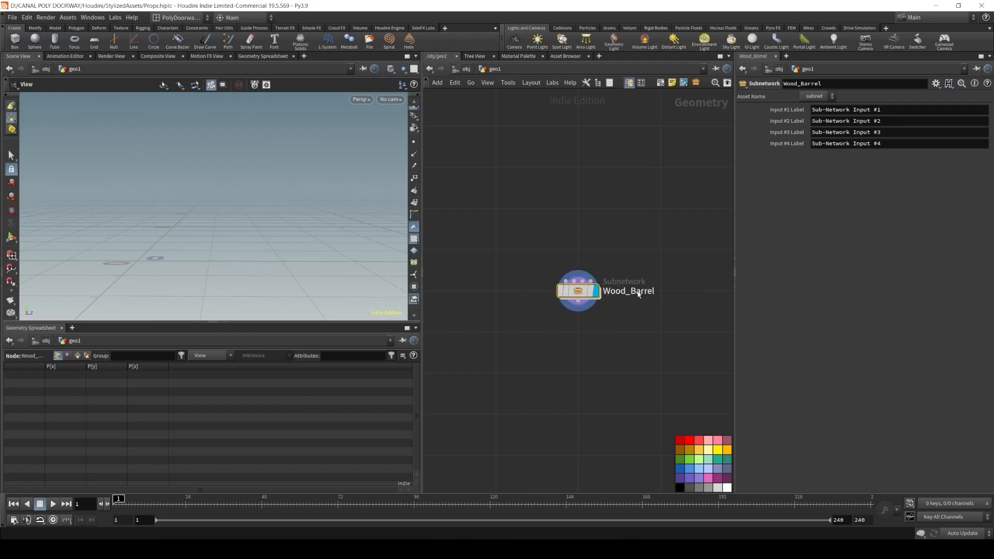
Start a new digital asset from the Wood_Barrel subnetwork and set its author to polyDoorway
mouse_move(581, 297)
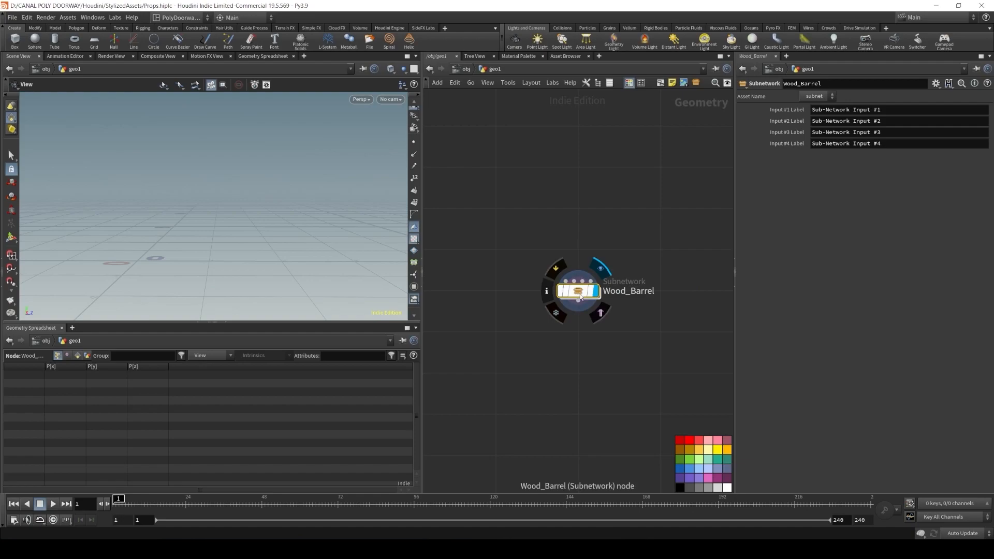
right_click(581, 297)
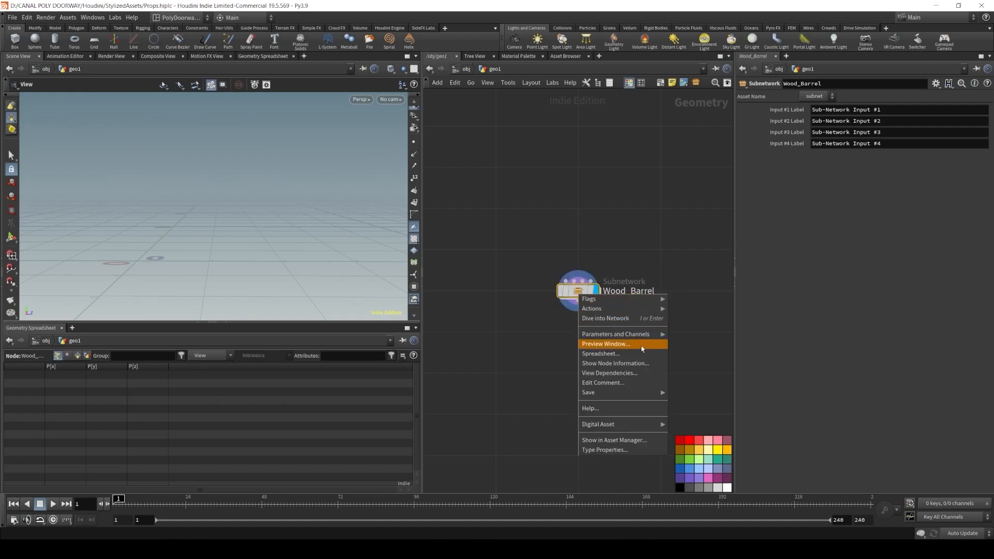
mouse_move(609, 426)
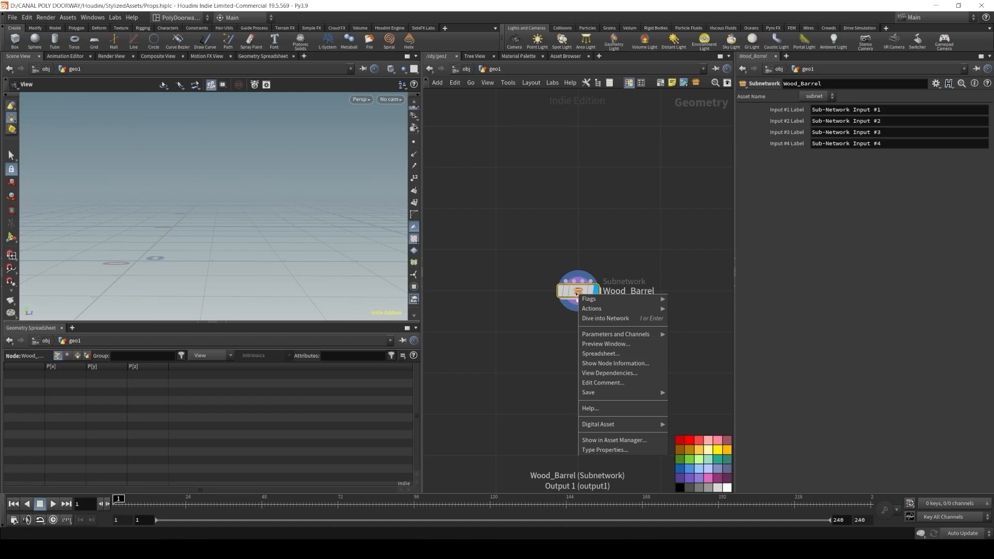
click(574, 293)
right_click(574, 293)
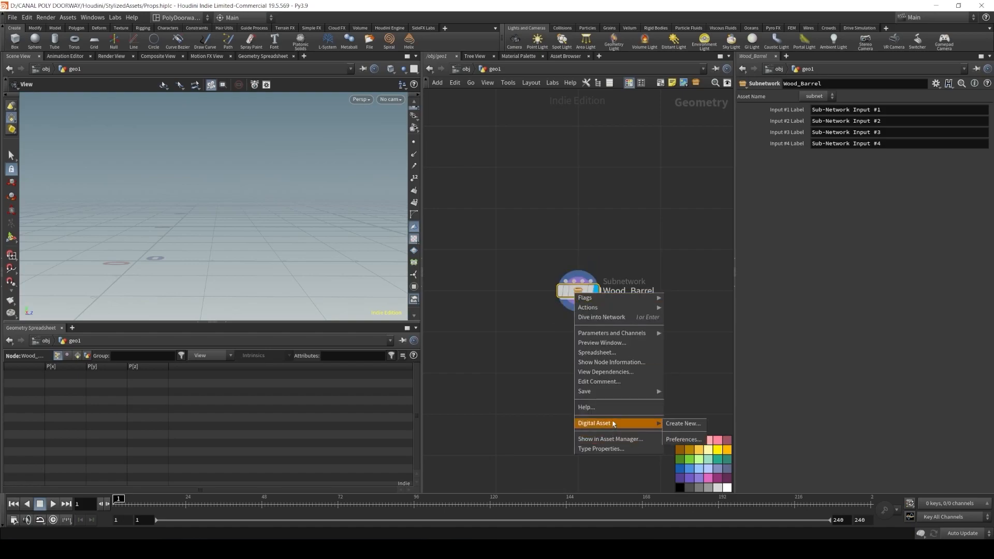
click(683, 424)
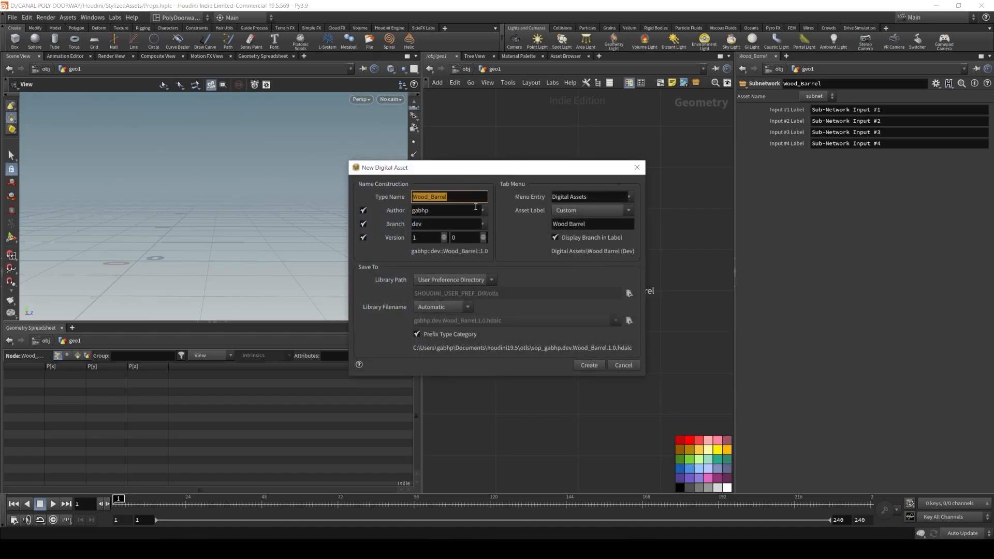
key(Tab)
text(polyD)
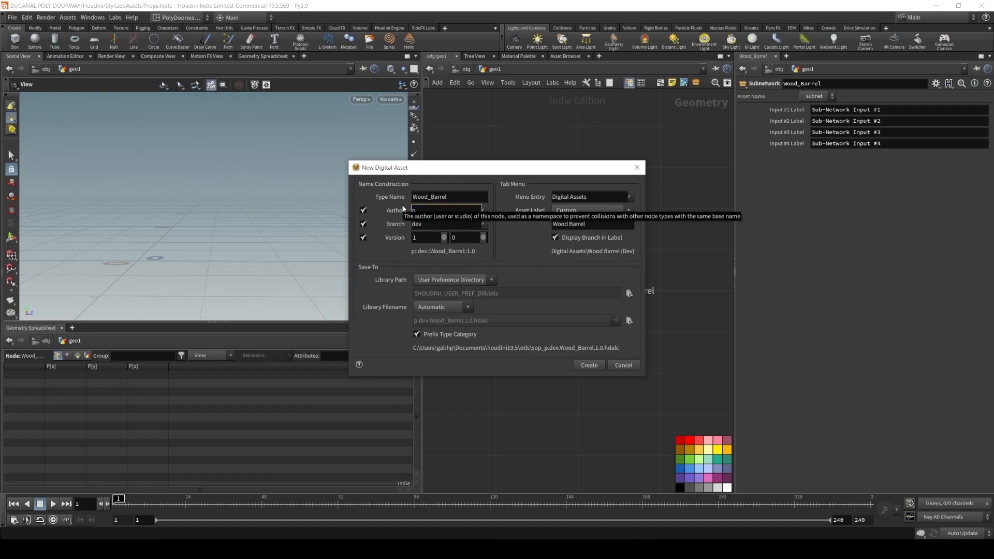
text(oo)
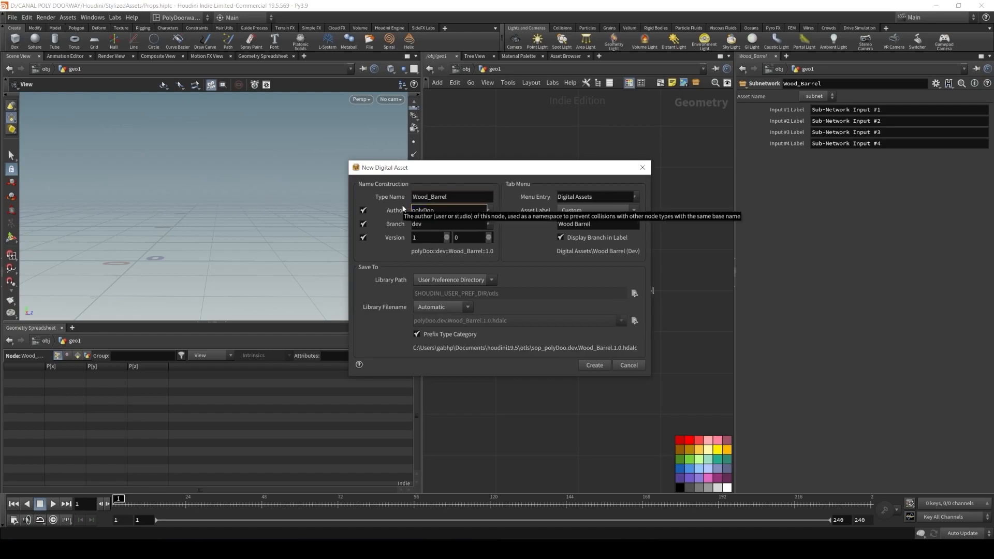
text(rway)
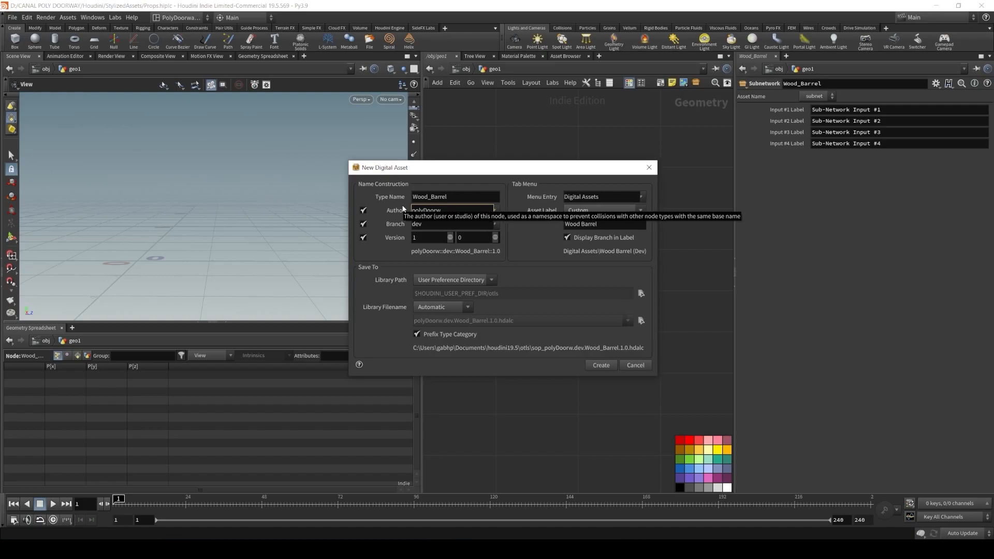
Turn off the Branch part of the asset name and set the library path to Hip File Directory
click(364, 223)
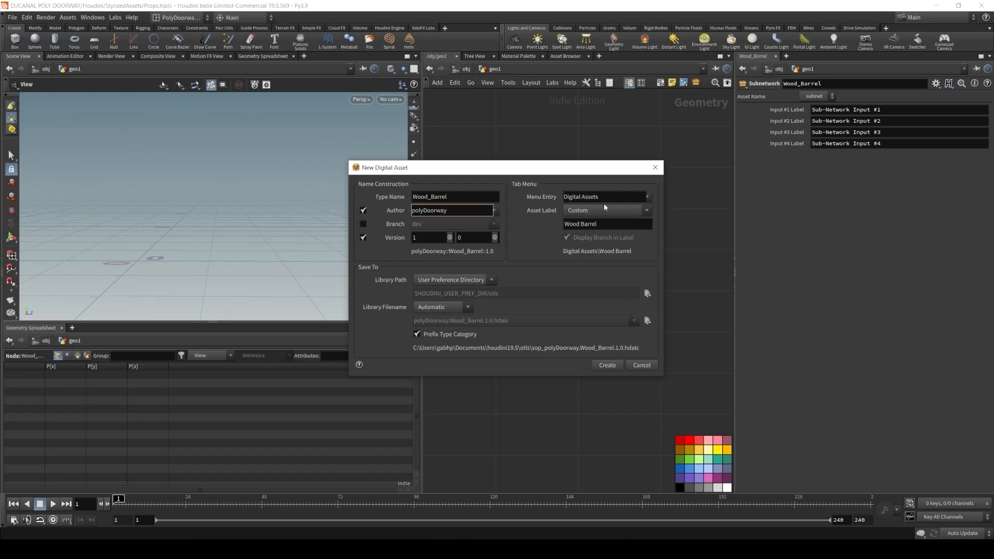
click(432, 280)
click(448, 299)
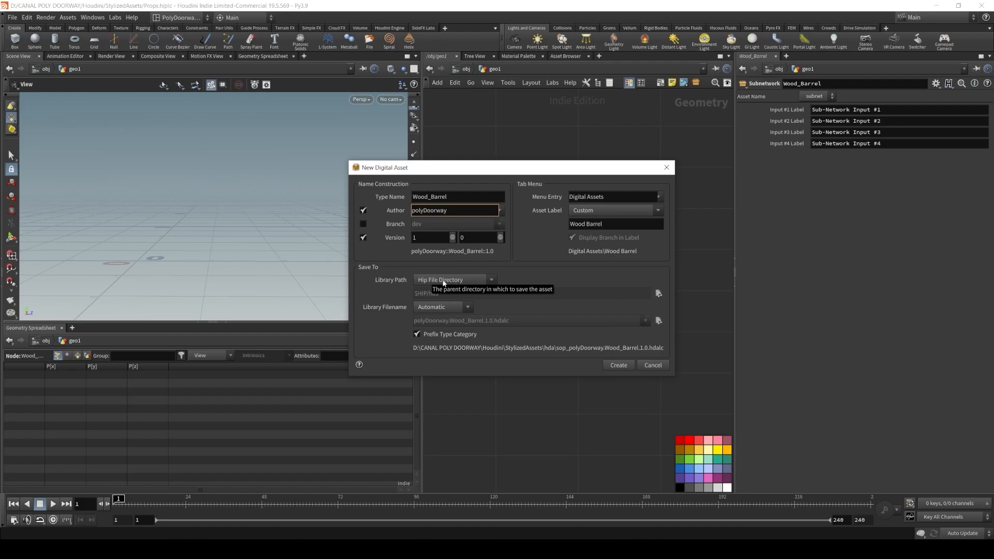
Turn off Prefix Type Category, create the Wood_Barrel digital asset and dismiss the Houdini console
click(418, 335)
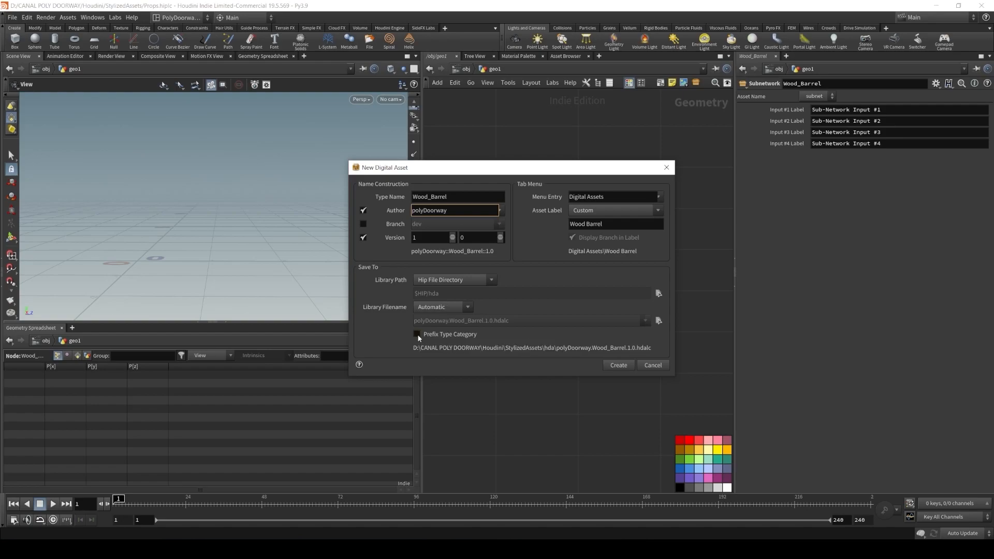
click(618, 365)
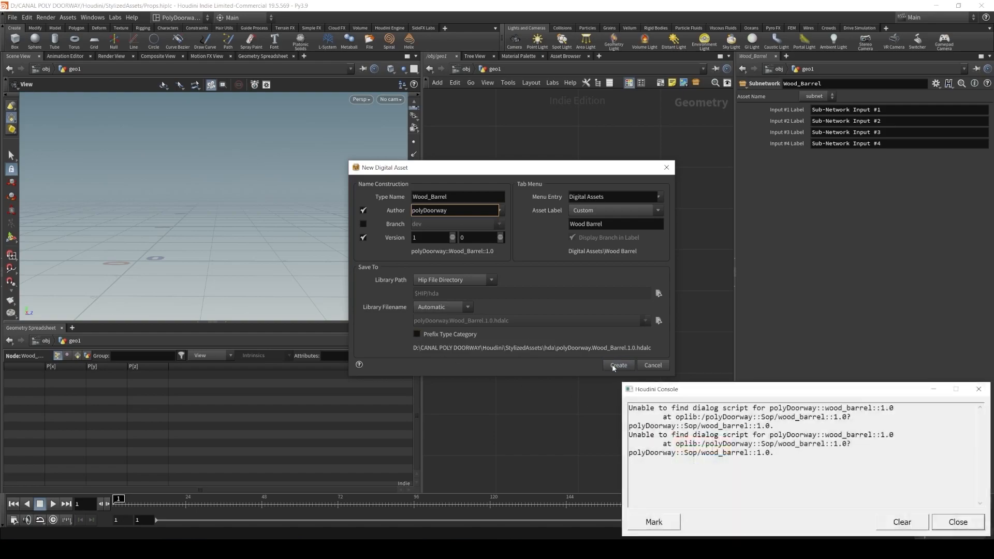
click(956, 524)
Look over the new asset's parameter definitions and accept its operator type properties
drag(453, 174, 311, 112)
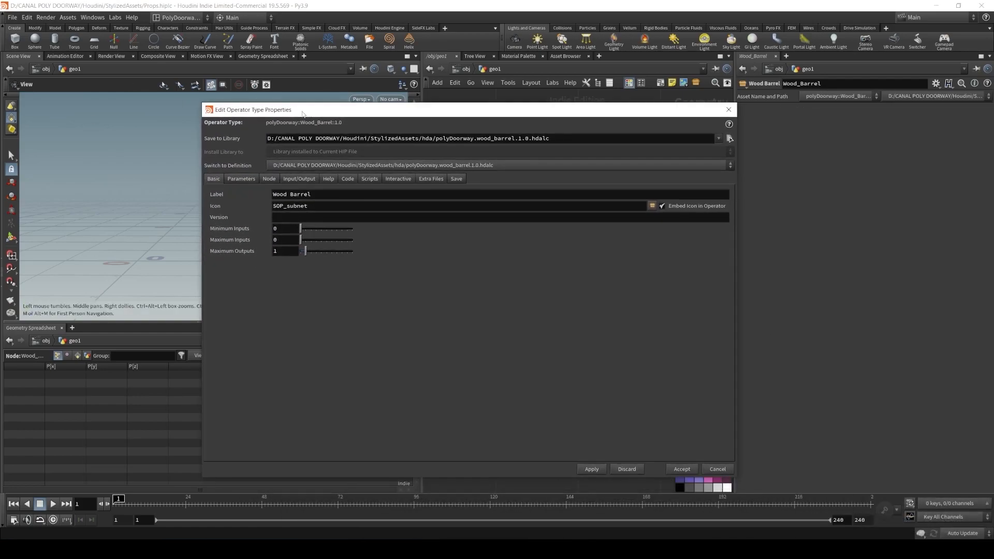
click(242, 178)
drag(506, 110, 338, 93)
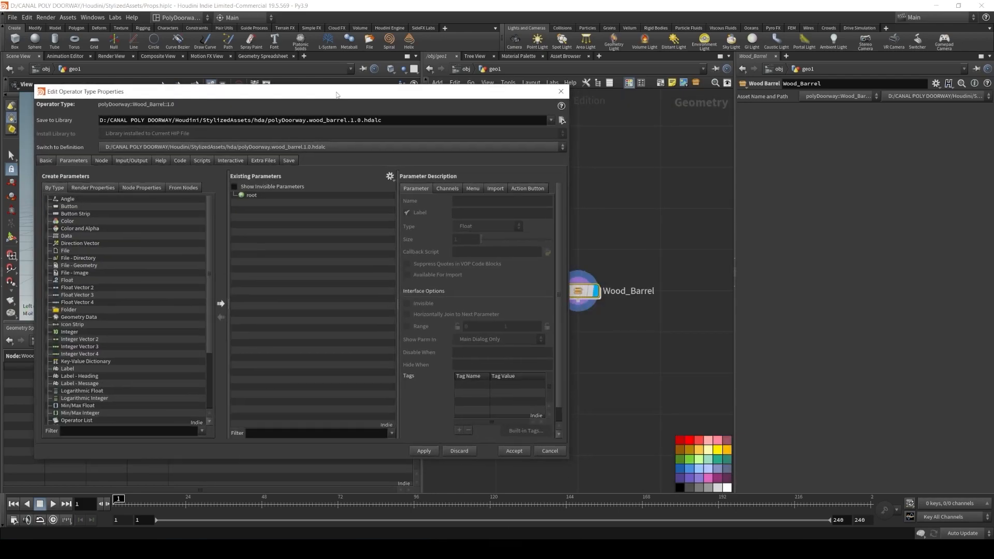
click(515, 451)
Go inside the Wood_Barrel asset and add a Grid node
mouse_move(579, 292)
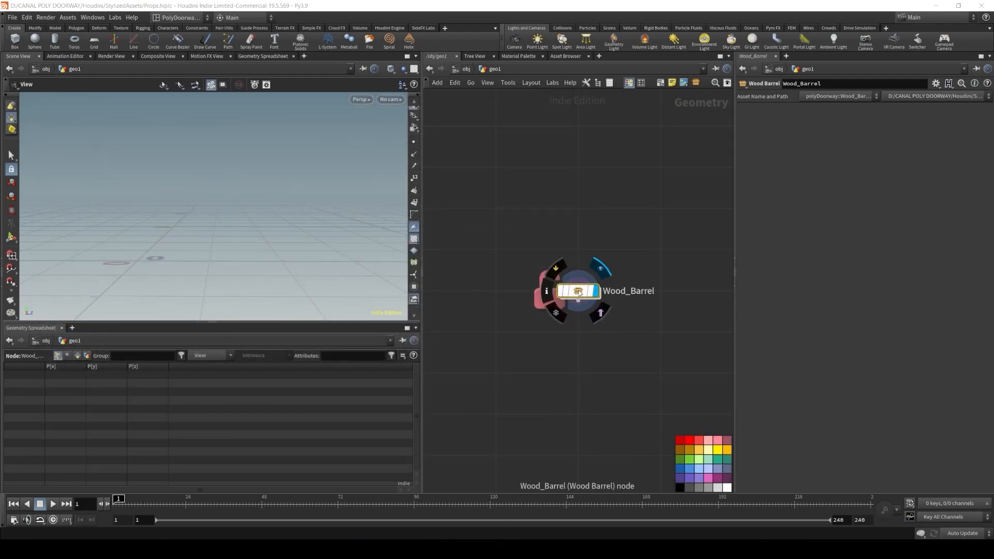
double_click(579, 292)
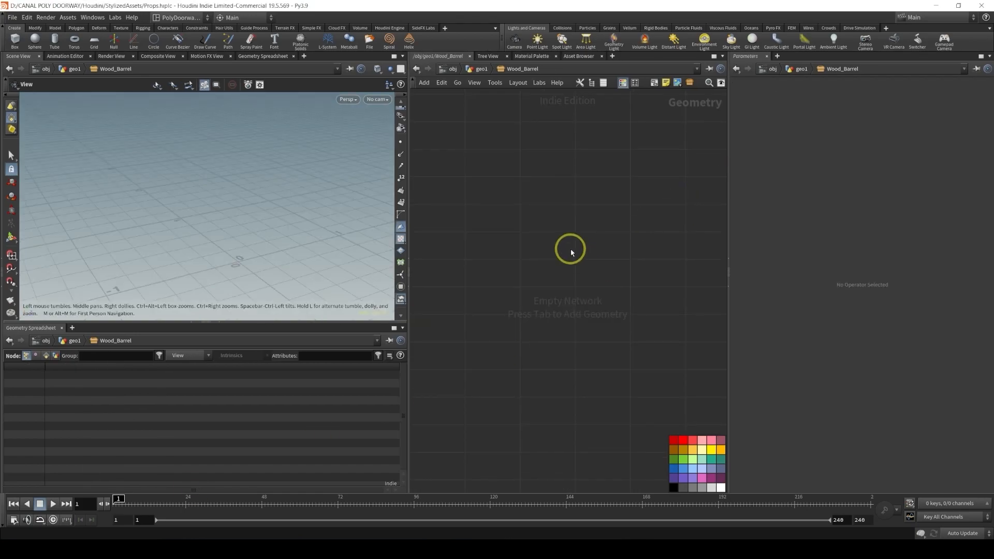
key(Tab)
text(grid)
key(Return)
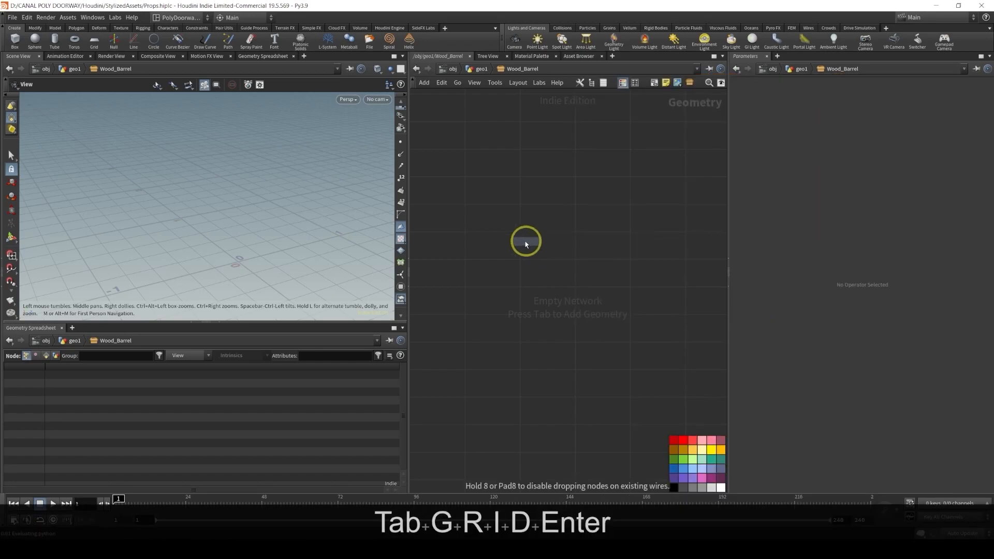
click(518, 234)
alt+drag(368, 233, 182, 200)
key(f)
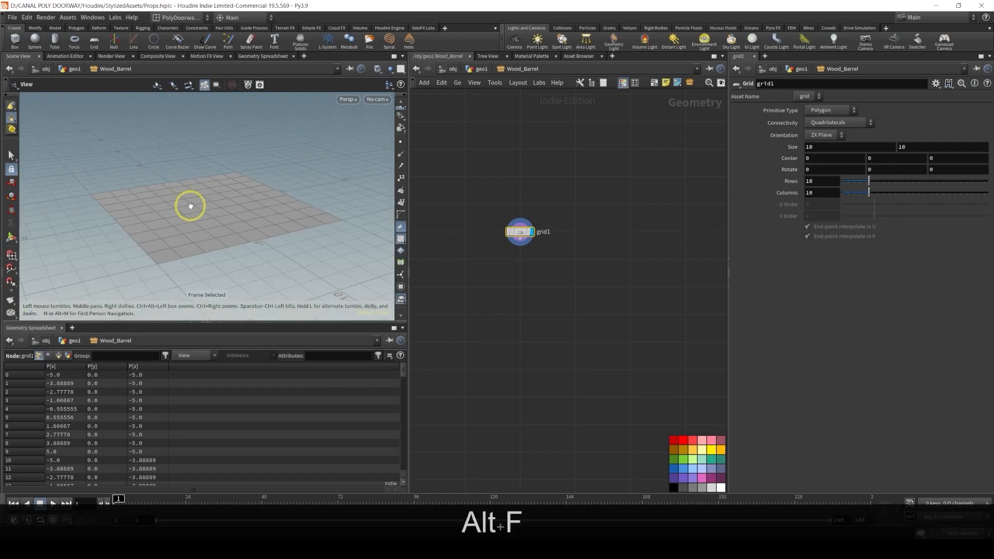
alt+drag(166, 256, 233, 281)
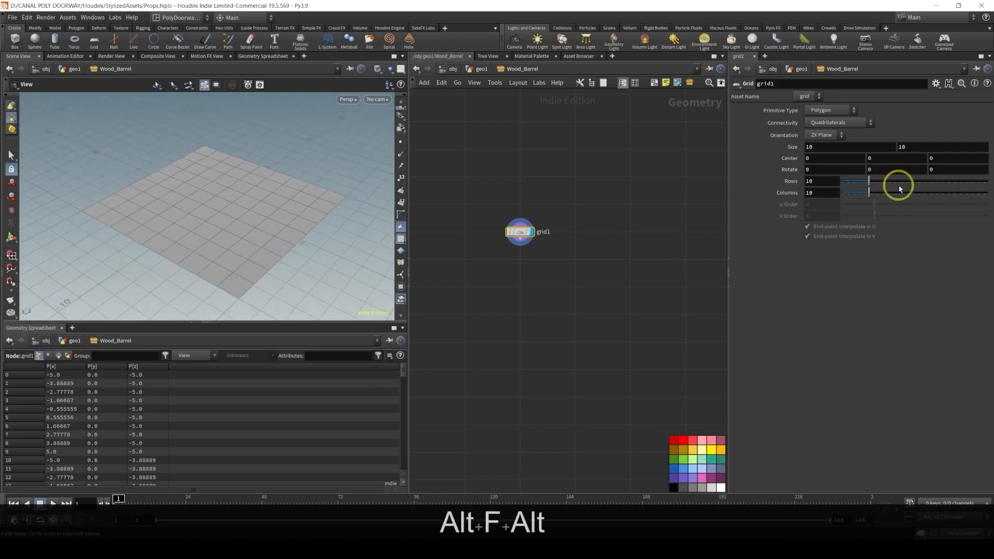
Set the grid's rows and columns to 2 each
text(2)
key(Tab)
text(2)
key(Return)
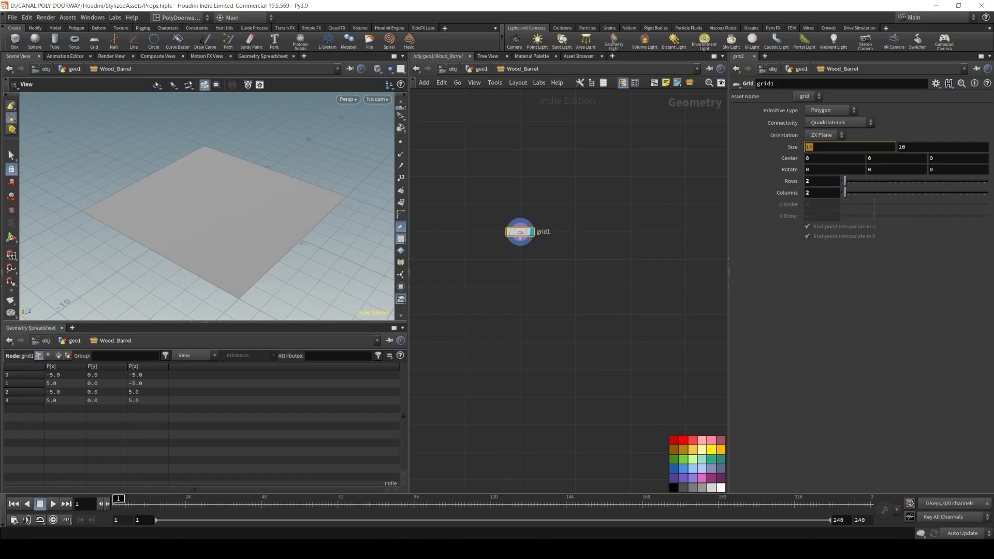
Set the grid's size to 0.15 by 0.075
key(BackSpace)
key(BackSpace)
text(0.)
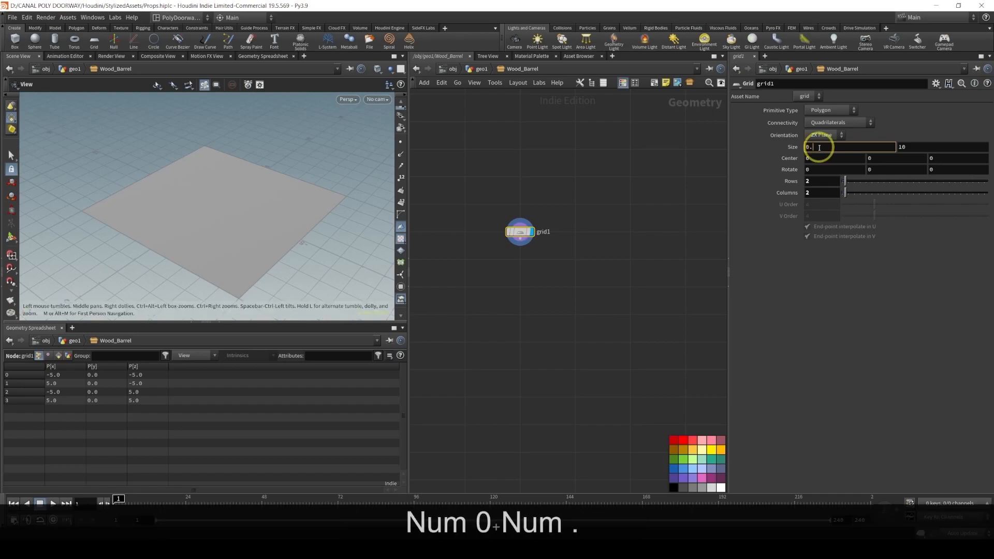
text(15)
key(Return)
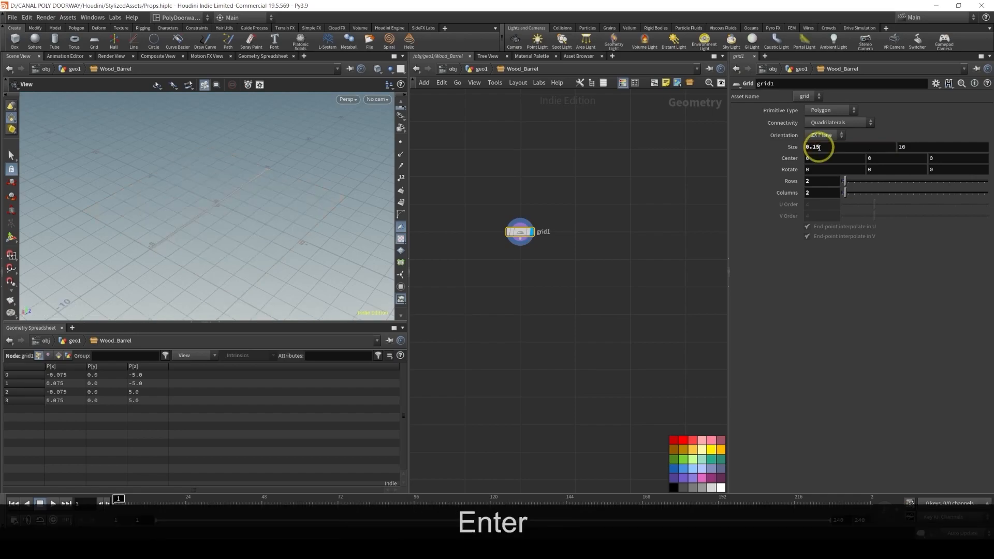
click(921, 147)
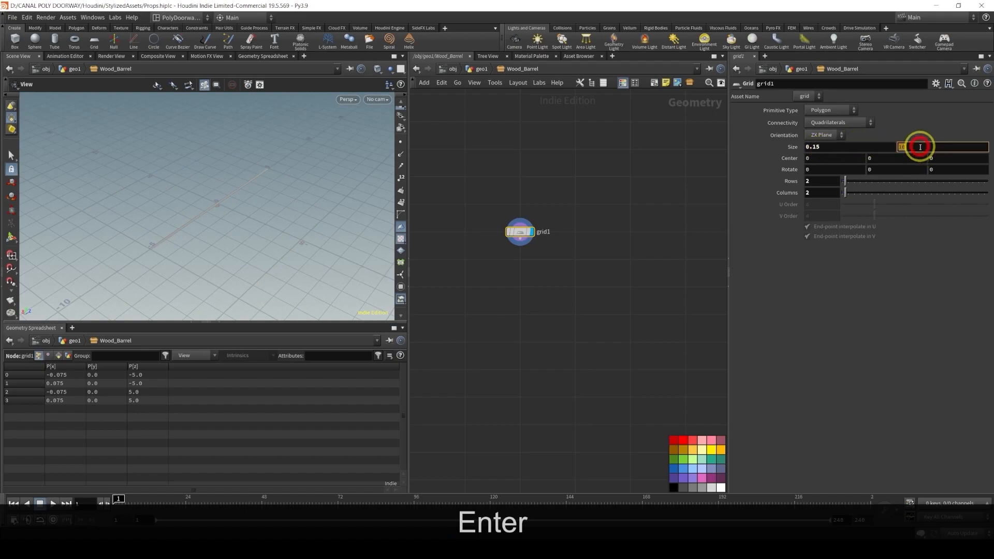
text(0.075)
key(Return)
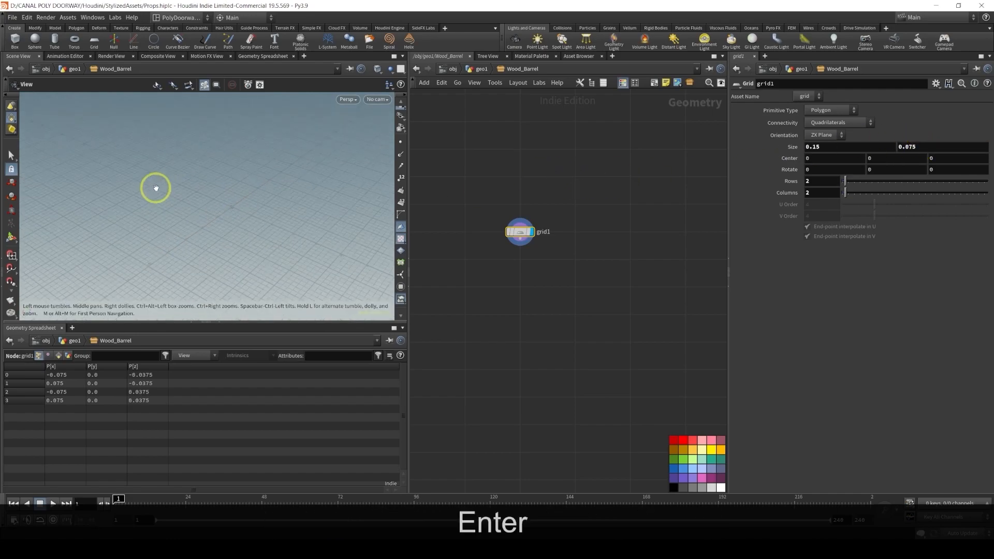
Move the grid node aside, place a Line node beside it and display the line
key(f)
alt+drag(233, 240, 74, 185)
alt+scroll(85, 167, down, 10)
alt+drag(242, 218, 213, 224)
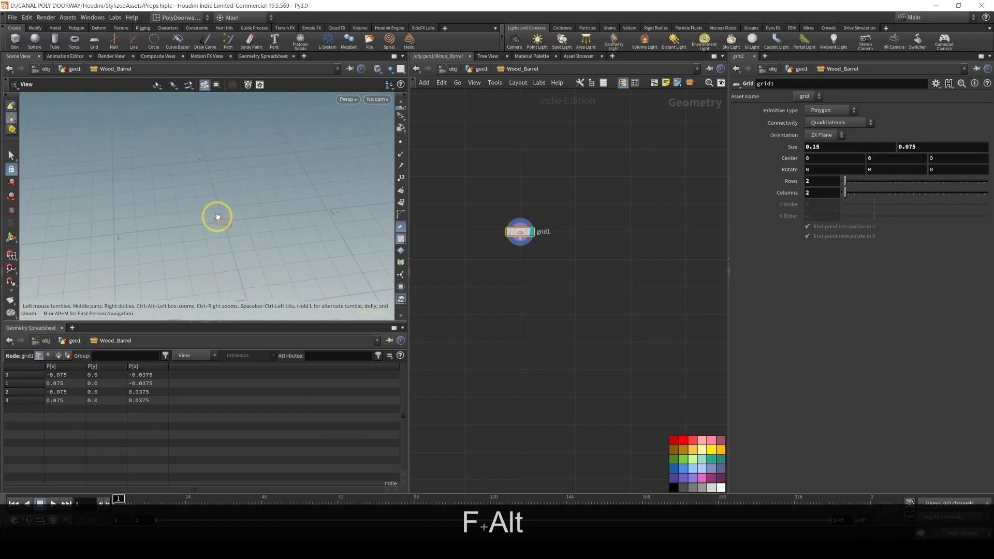
drag(520, 233, 575, 236)
middle_drag(525, 273, 574, 269)
key(Tab)
text(line)
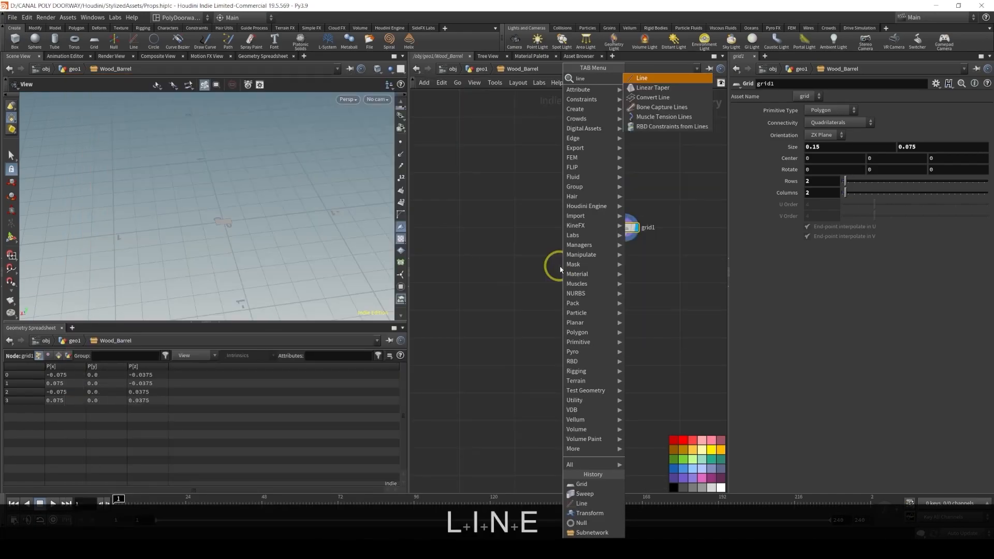
key(Return)
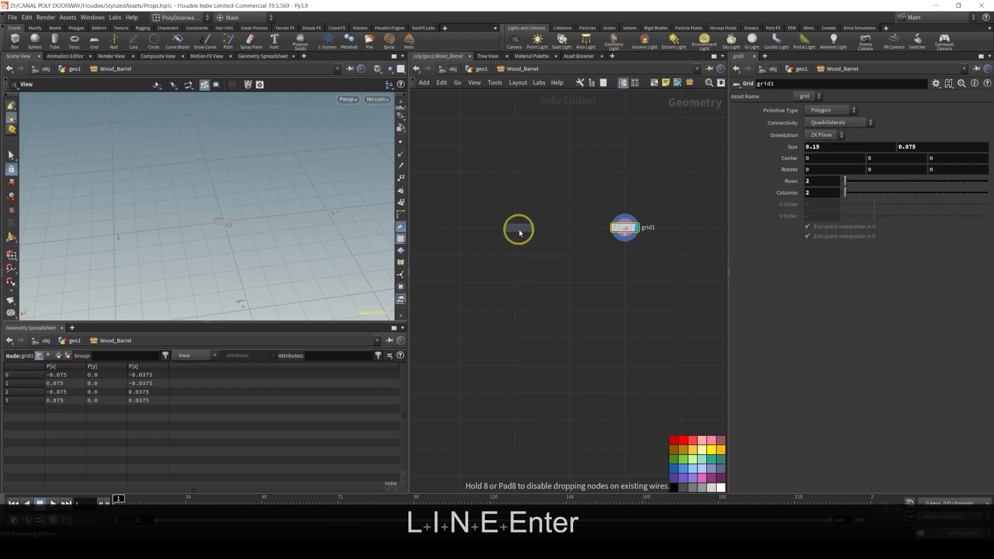
click(517, 231)
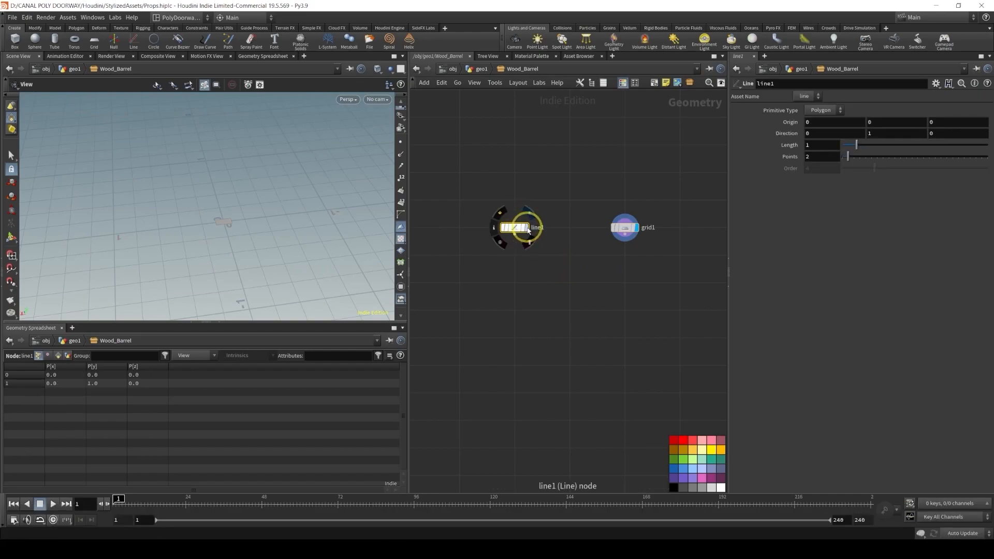
alt+drag(224, 200, 222, 137)
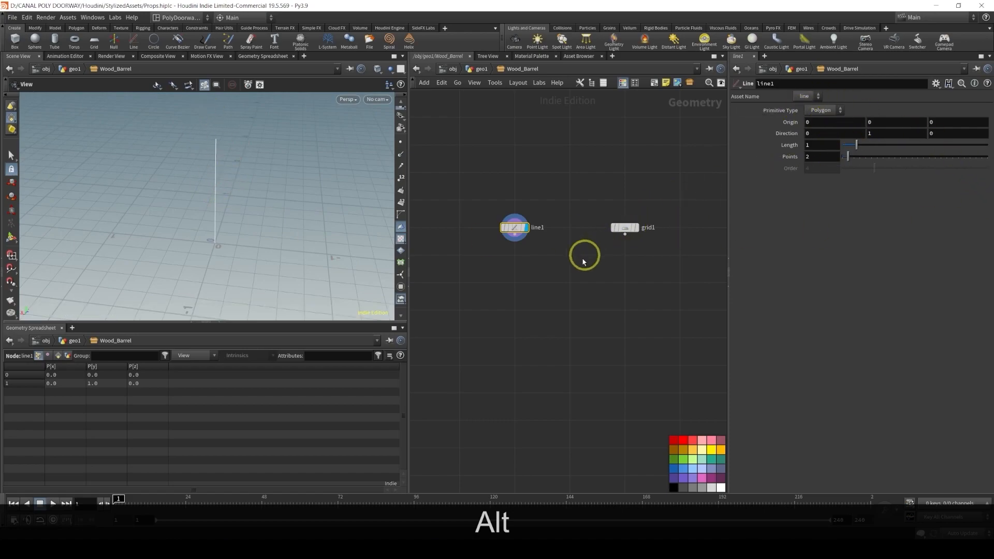
Add a Sweep node and wire the line into its first input and the grid into its second
key(Tab)
text(swe)
key(Return)
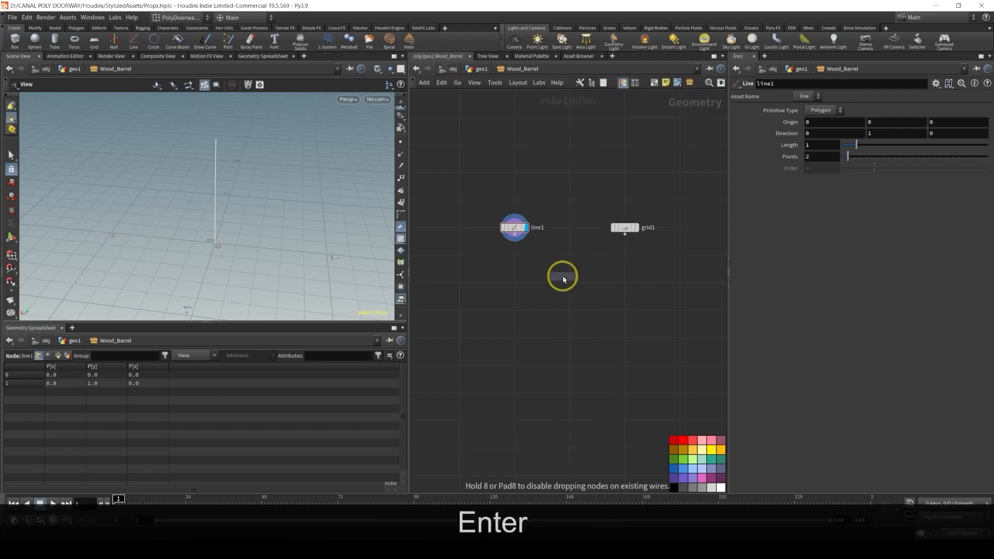
click(568, 282)
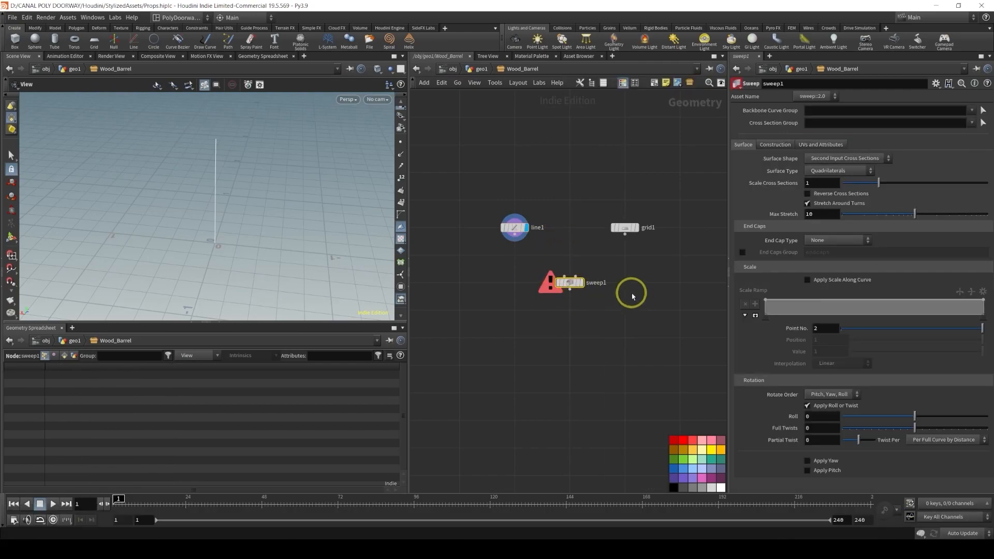
drag(514, 236, 565, 274)
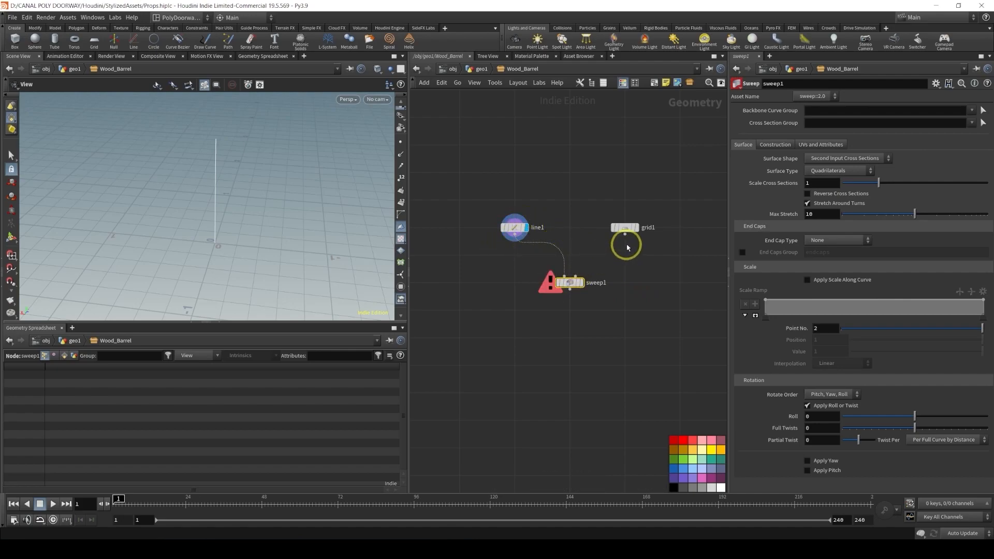
mouse_move(626, 235)
drag(625, 236, 576, 276)
Rename the grid node as profile
double_click(648, 227)
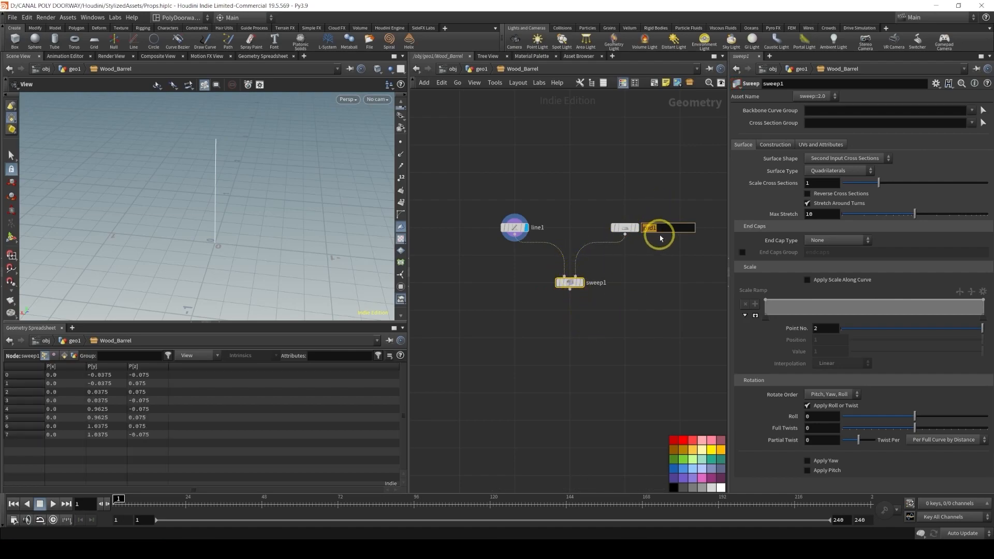
text(profile)
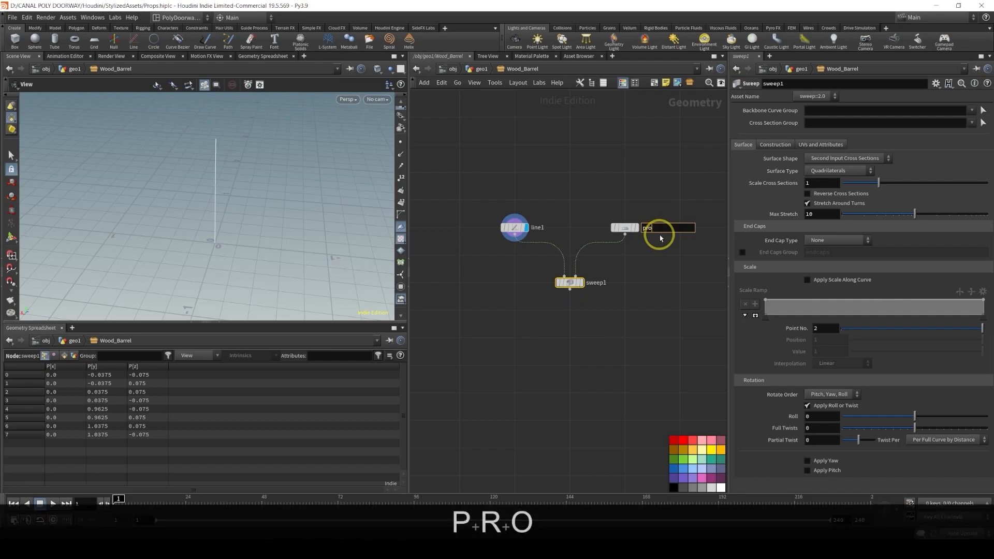
key(Return)
Undo the last node color change and color the line and profile nodes yellow-orange
key(ctrl+z)
key(ctrl+z)
key(ctrl+z)
key(ctrl+z)
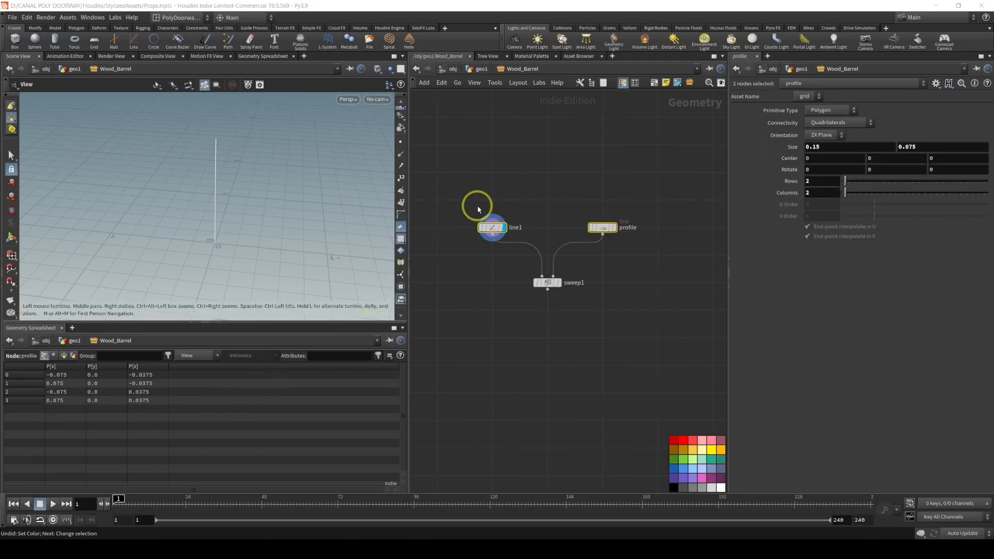
drag(441, 181, 665, 261)
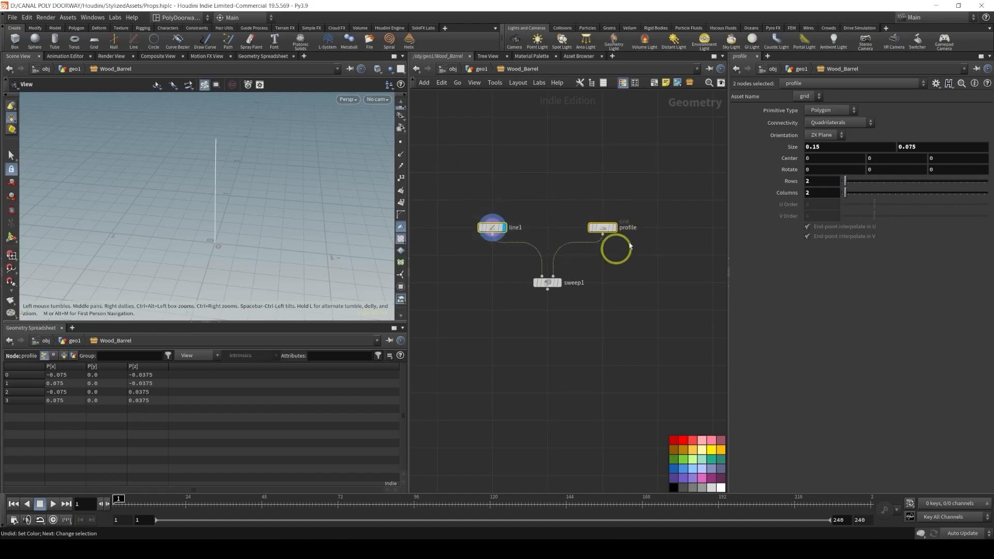
click(693, 450)
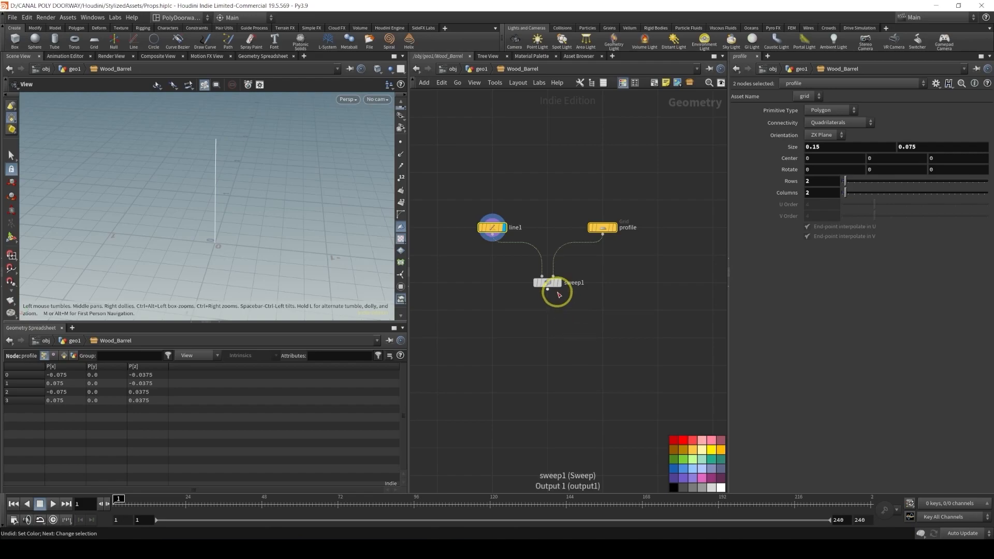
Display the Sweep node's result and set the profile grid's orientation to XY Plane
mouse_move(549, 285)
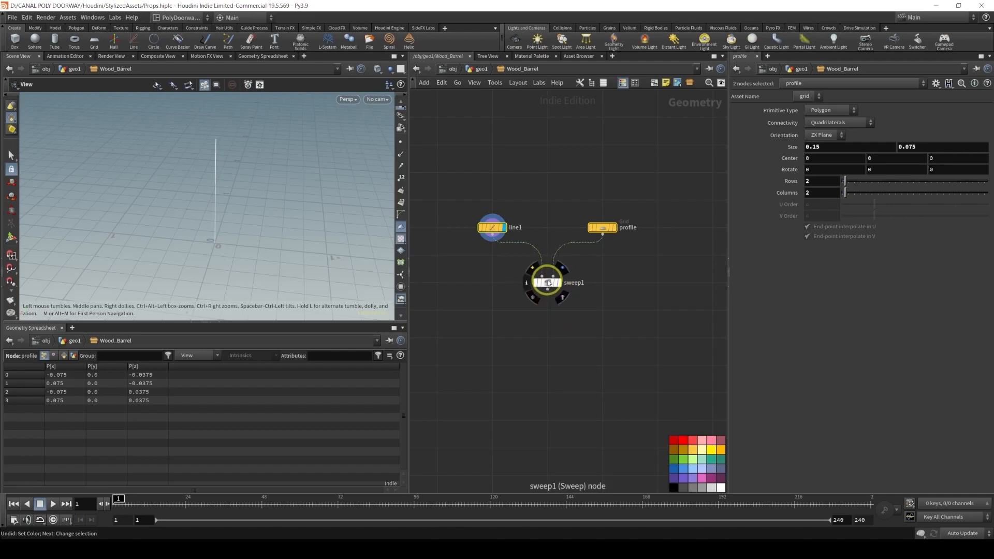
click(558, 283)
alt+drag(317, 243, 220, 207)
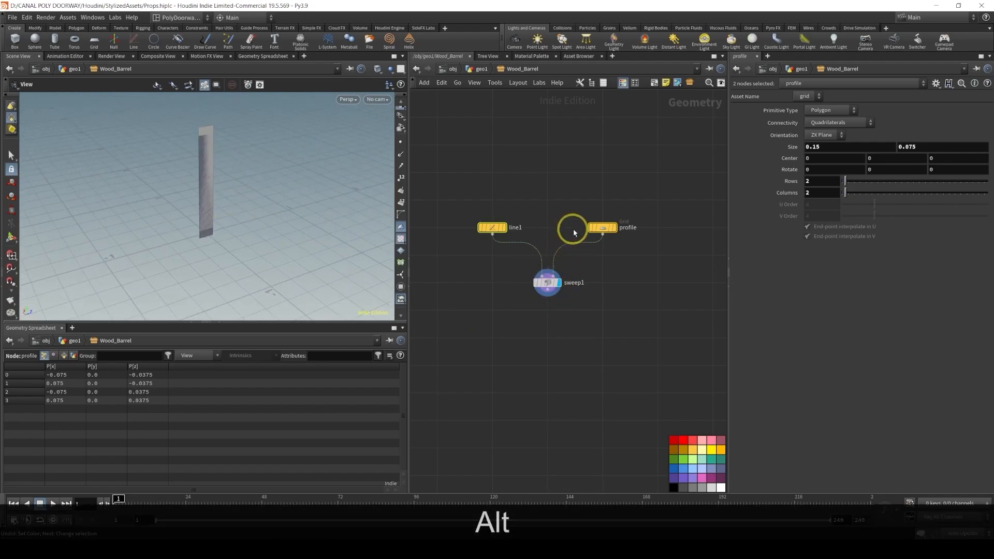
click(600, 228)
click(826, 135)
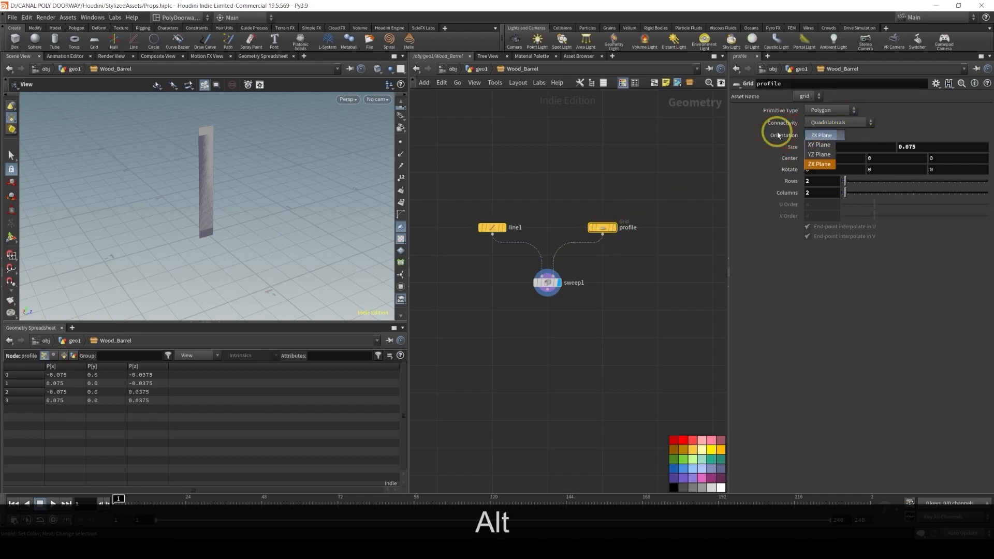
click(818, 145)
Turn on Reverse Cross Sections for the Sweep node to flip the faces of the plank
alt+drag(193, 275, 210, 129)
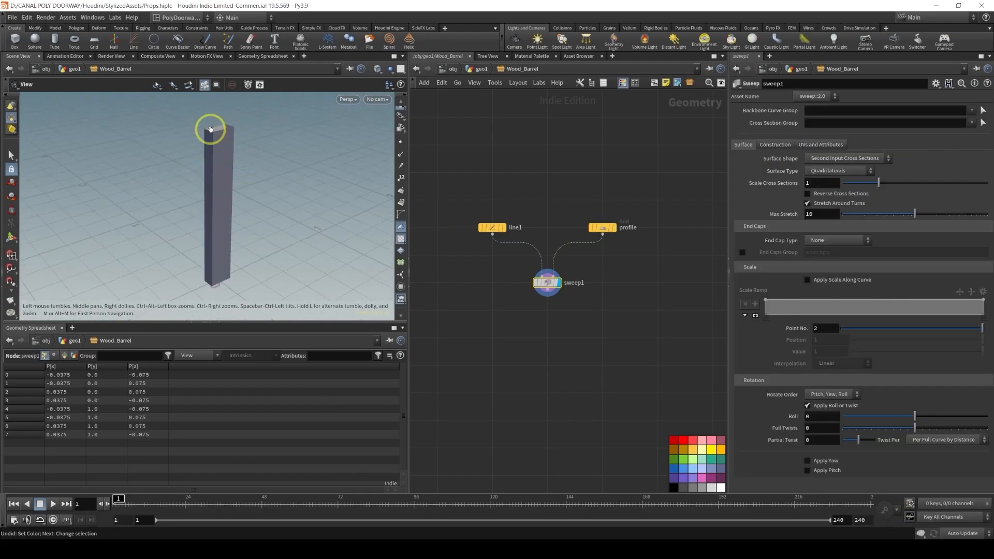
click(808, 195)
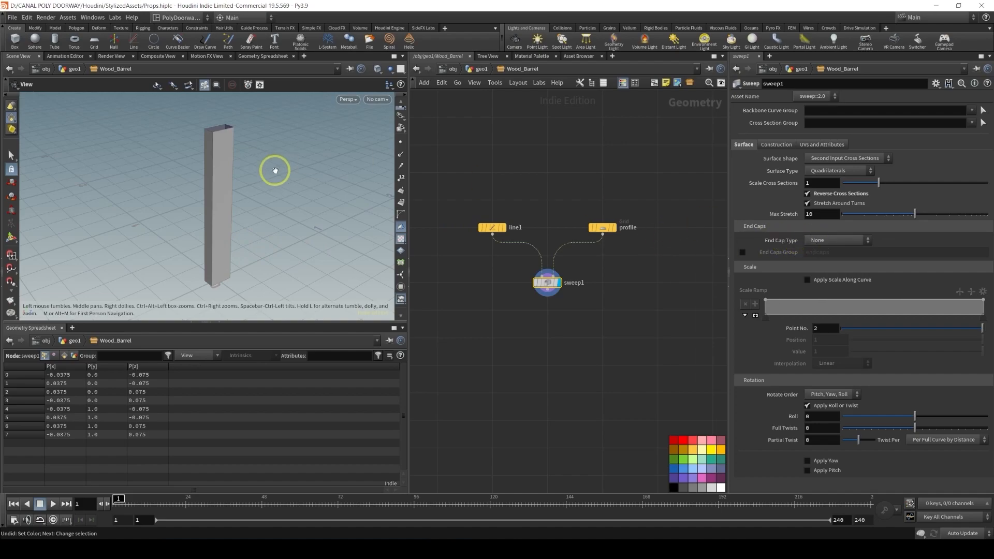
mouse_move(202, 131)
alt+mouse_down()
mouse_move(238, 142)
mouse_move(215, 142)
mouse_move(229, 148)
mouse_move(234, 220)
mouse_move(221, 171)
alt+mouse_up()
alt+drag(205, 250, 284, 255)
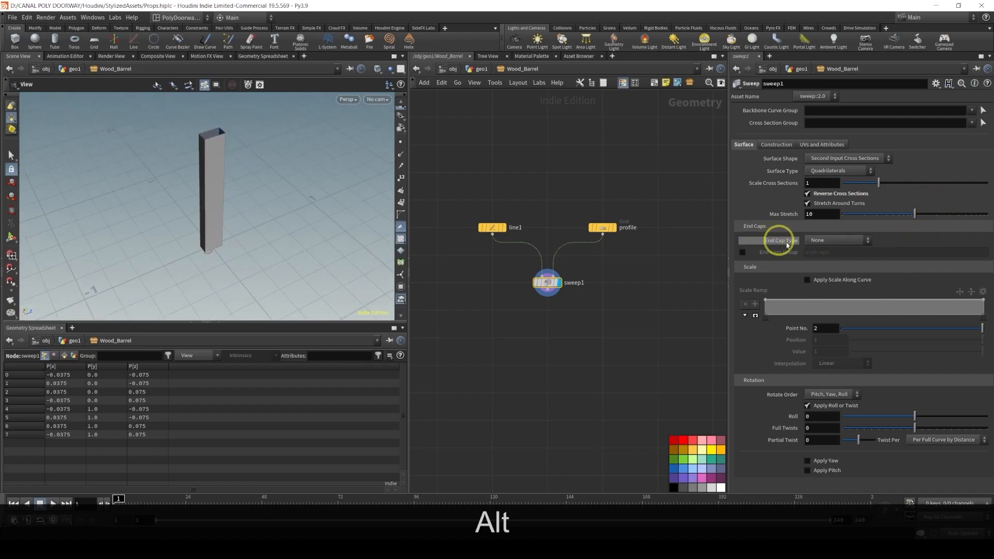
Set the sweep's End Cap Type to Single Polygon and enable its End Caps Group named endcaps
click(826, 241)
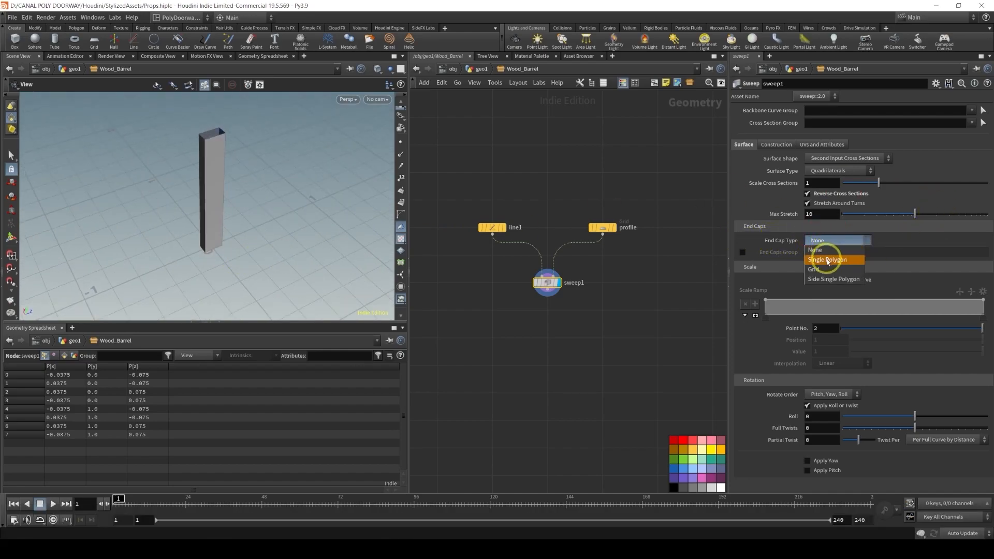
click(828, 260)
click(743, 252)
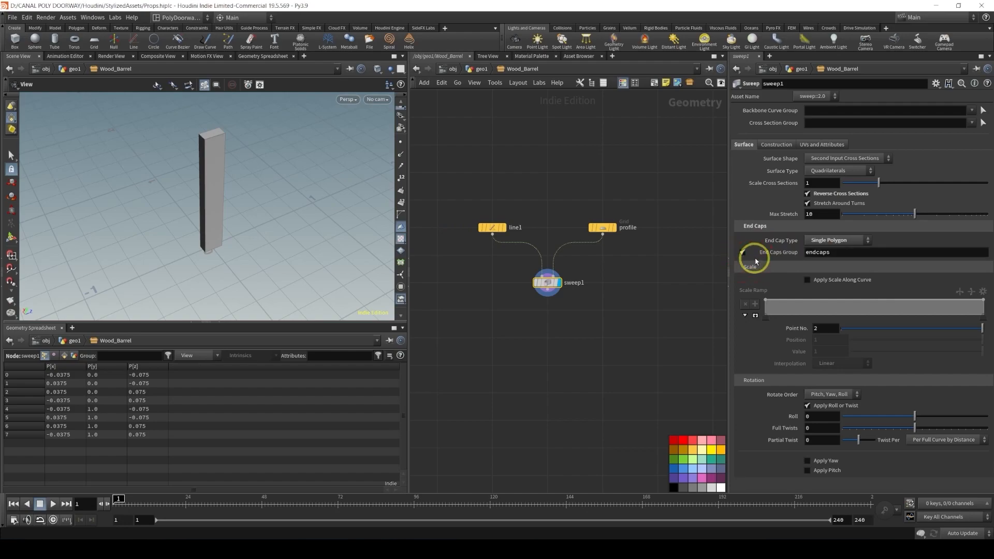
Rename the sweep's End Caps Group to capsGRP
click(845, 258)
key(Home)
key(Delete)
key(Delete)
key(Delete)
key(End)
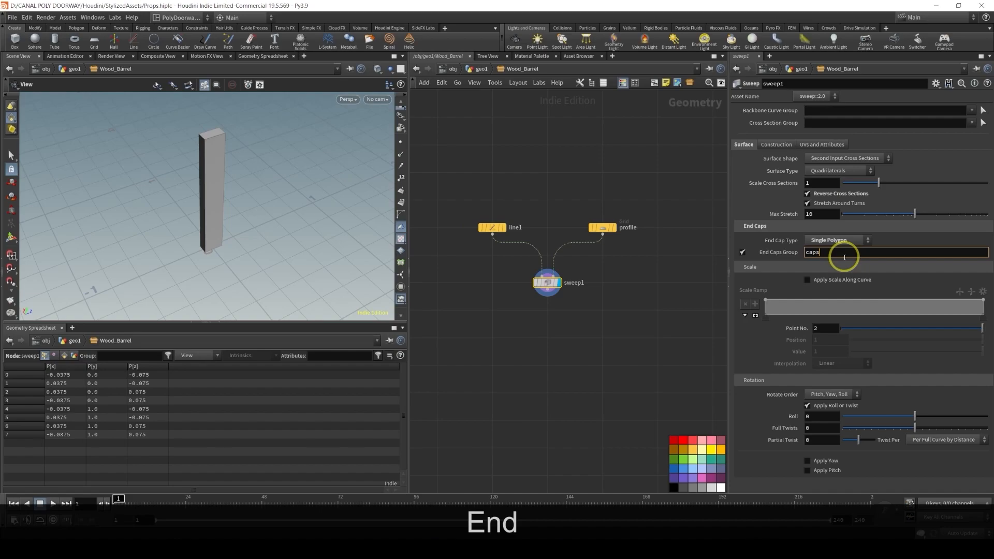
key(shift)
text(GRP)
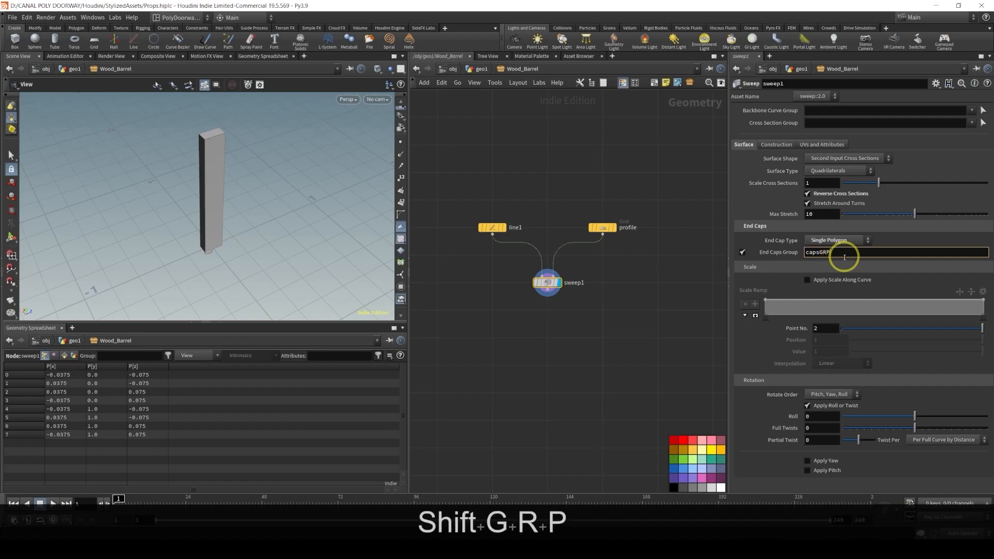
key(Return)
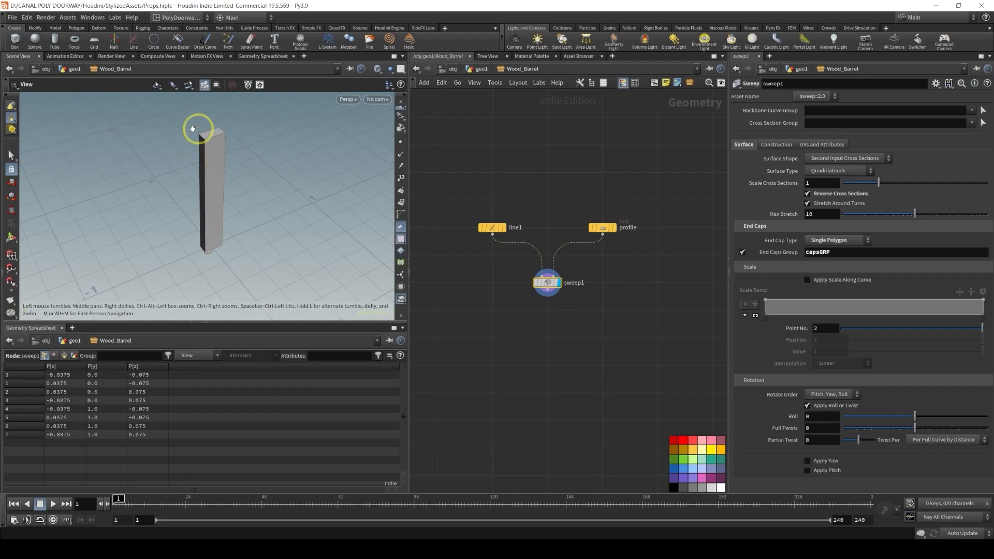
Enable Compute UVs on the Sweep node and turn off Normalize Computed Us
click(808, 147)
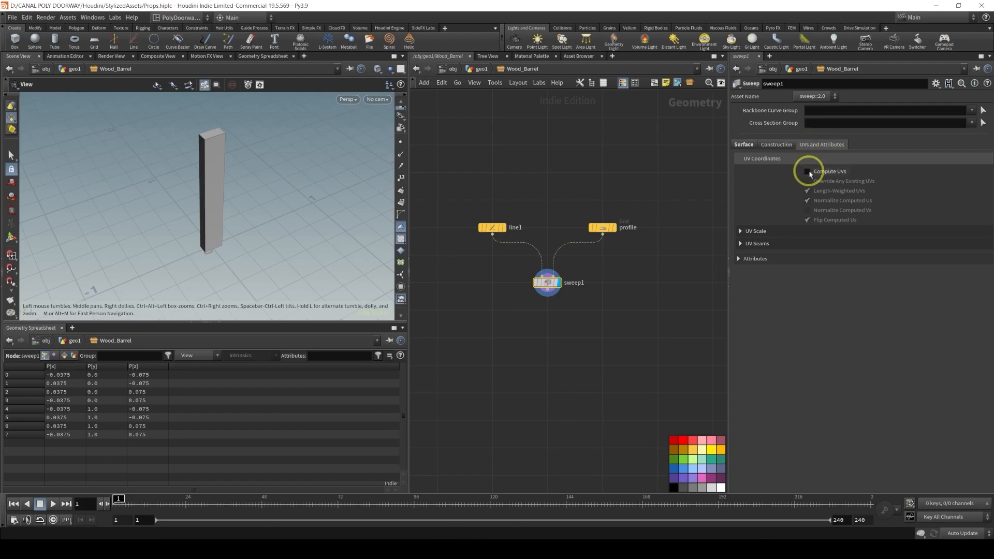
click(807, 173)
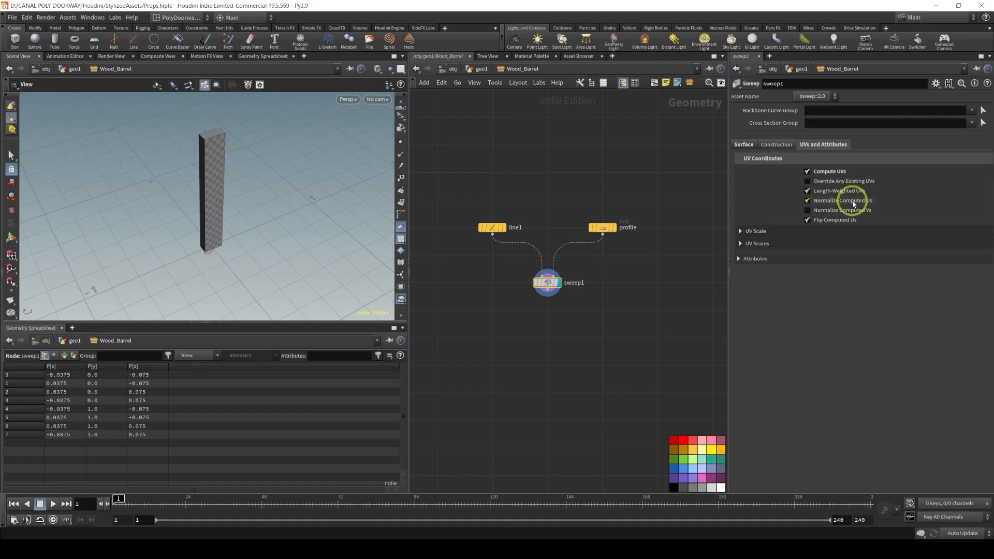
click(807, 201)
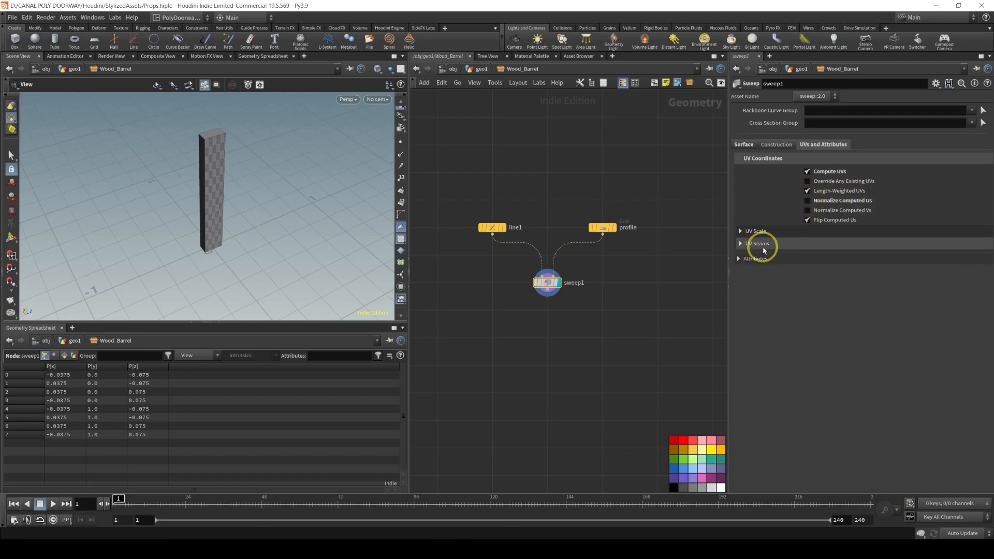
Turn off U and V snapping to the nearest tile boundary for the sweep's UV seams, and check the plank's UV layout
click(749, 244)
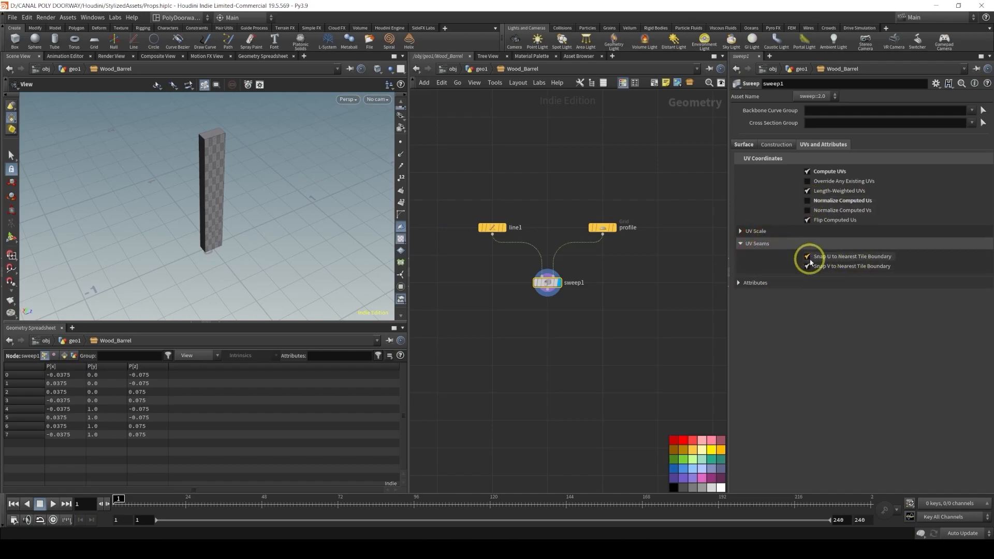
click(808, 257)
click(807, 266)
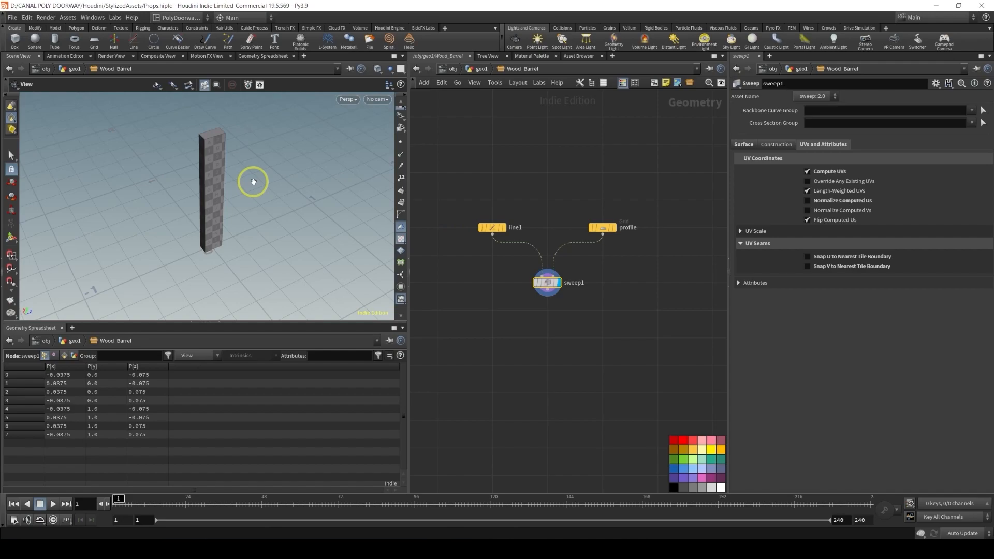
key(space+5)
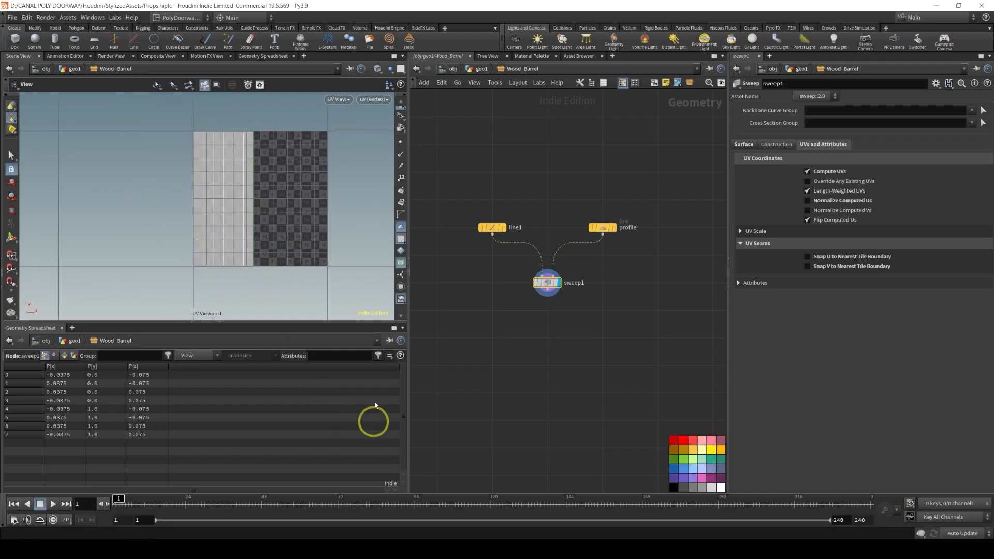
alt+middle_drag(255, 171, 210, 177)
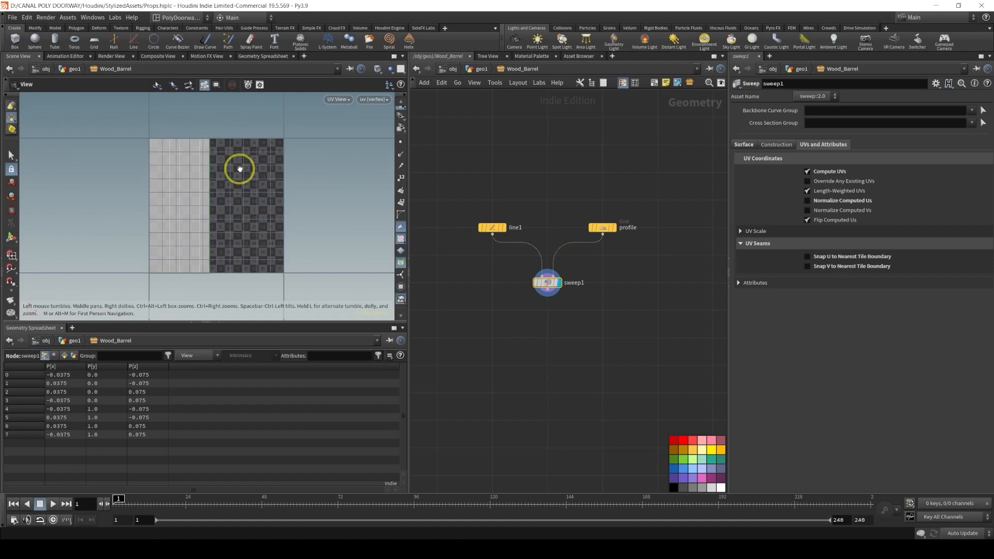
key(space+1)
alt+drag(223, 156, 174, 200)
alt+middle_drag(174, 200, 177, 179)
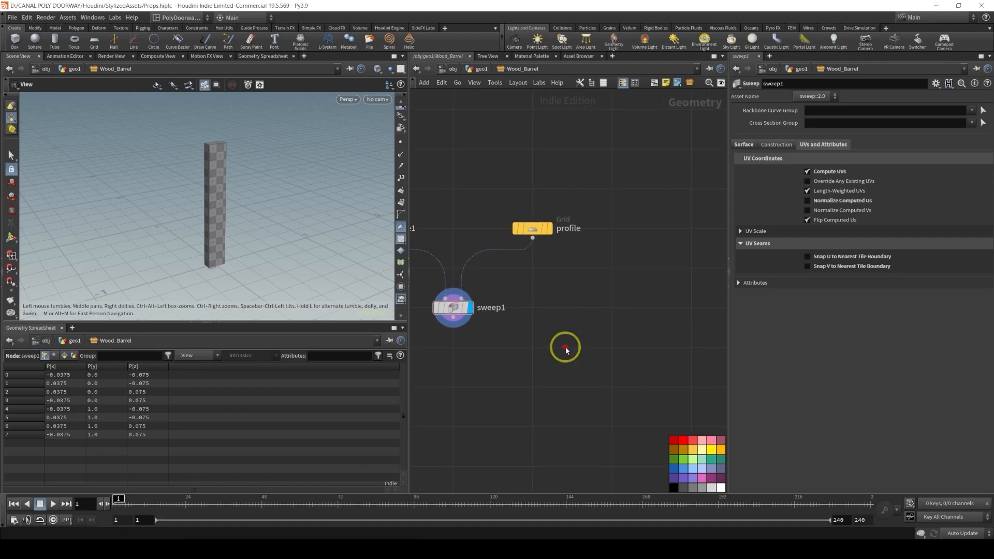
Add a second Line node beside the sweep network and display its result
key(Tab)
text(line)
key(Return)
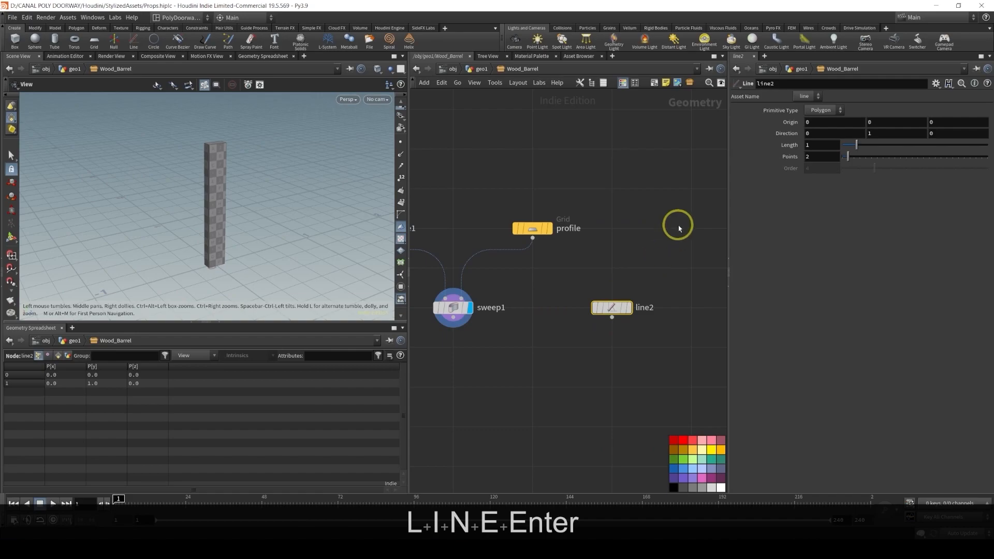
middle_drag(677, 224, 597, 240)
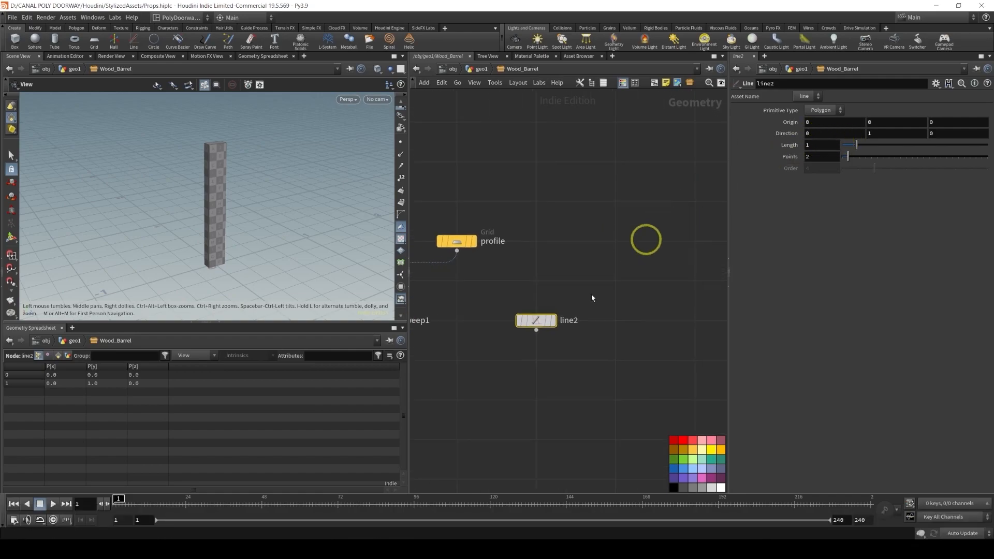
click(553, 321)
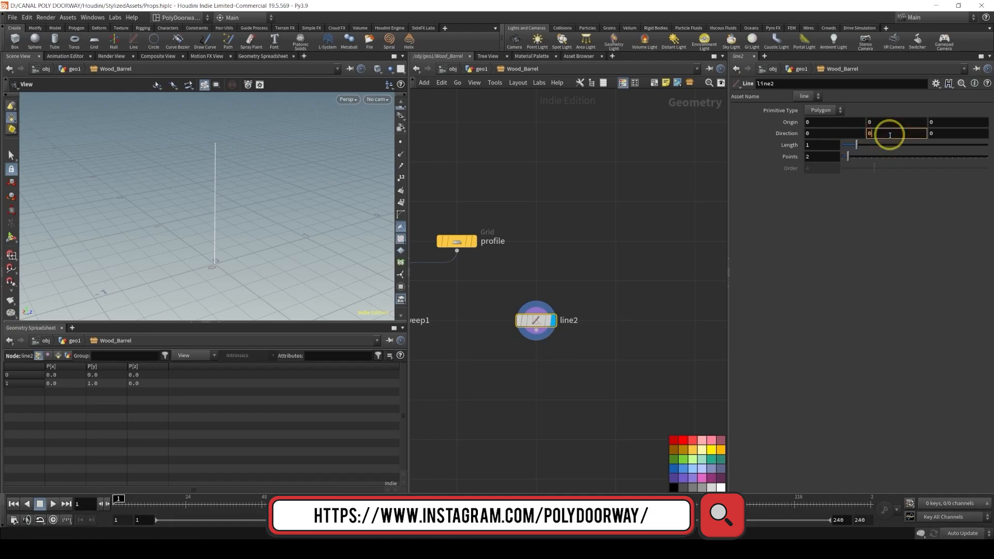
Set the new line's direction to 0, 0, 1 and show its points in the viewport
key(Tab)
text(1)
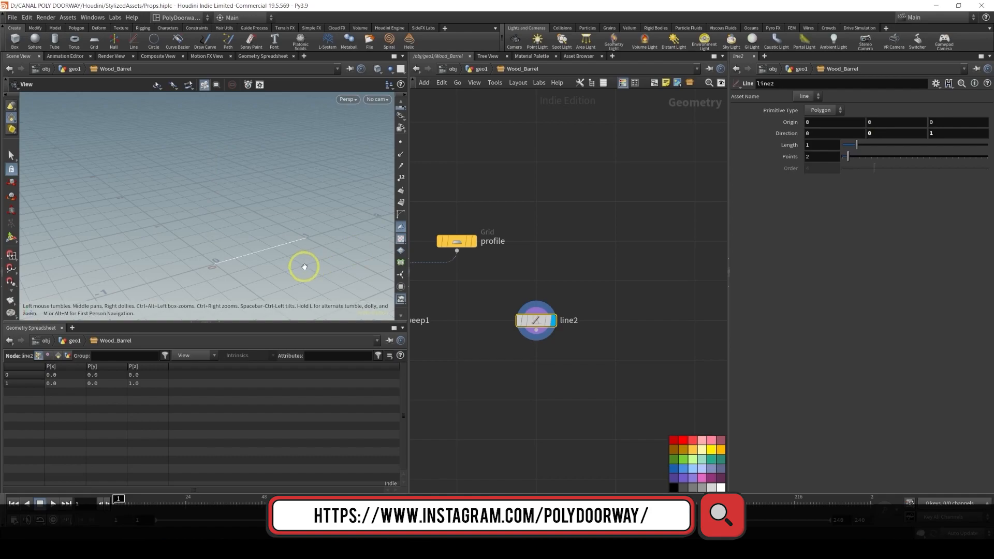
click(401, 142)
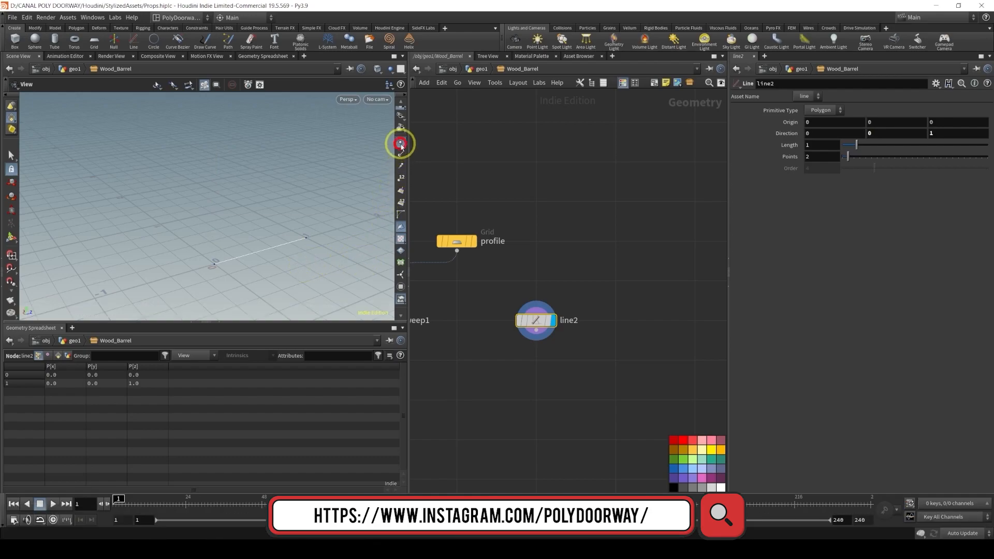
Add an Integer parameter labelled Number of Planks to the new line's parameter interface
middle_drag(468, 299, 548, 257)
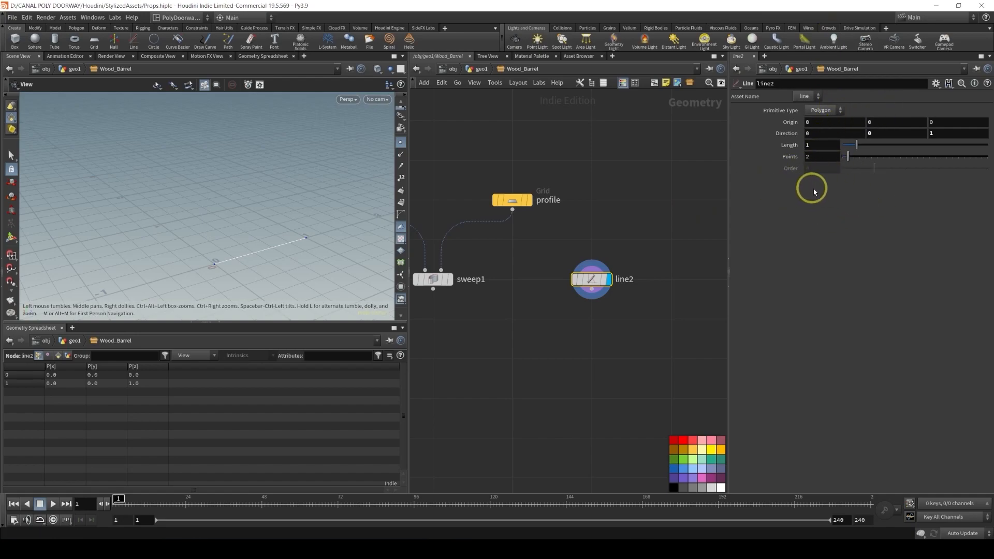
click(934, 84)
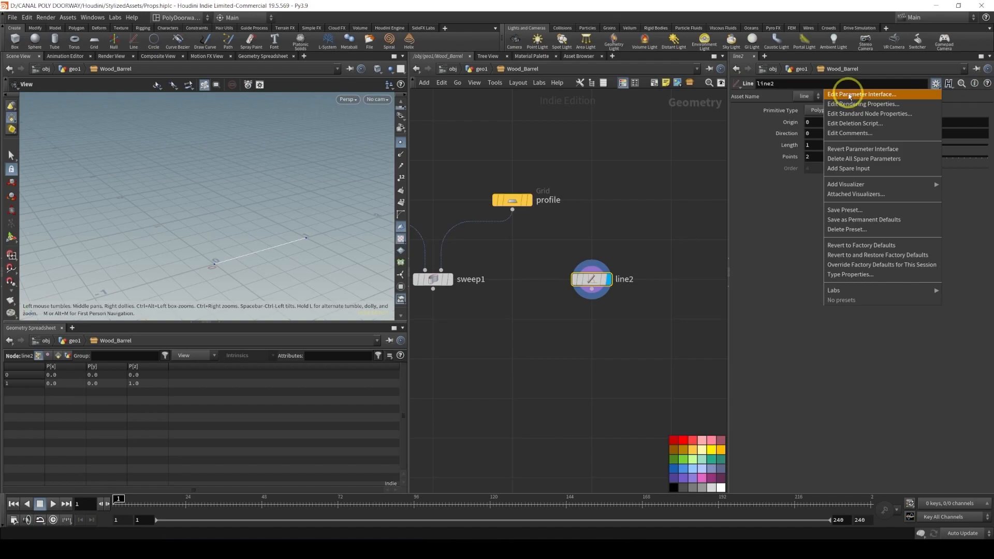
click(850, 95)
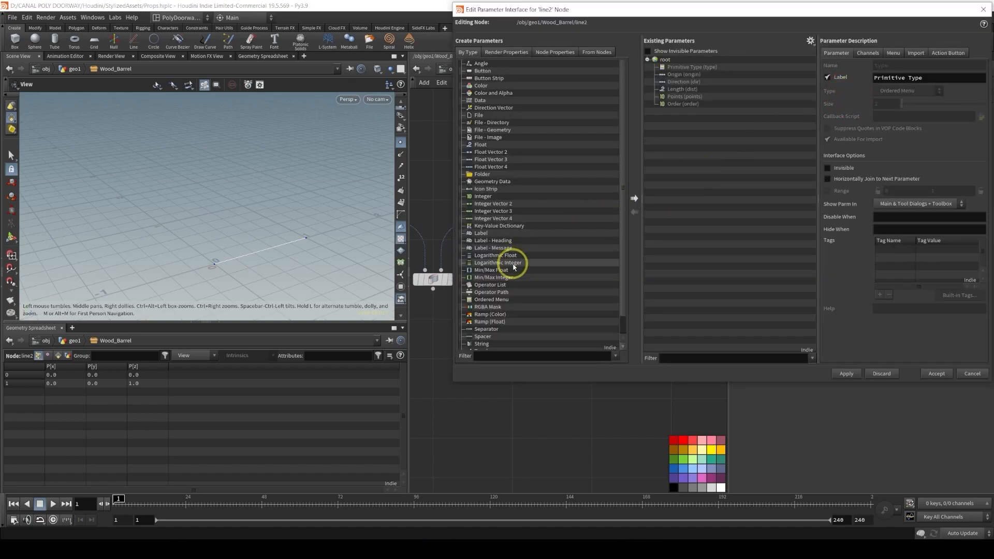
drag(487, 196, 718, 158)
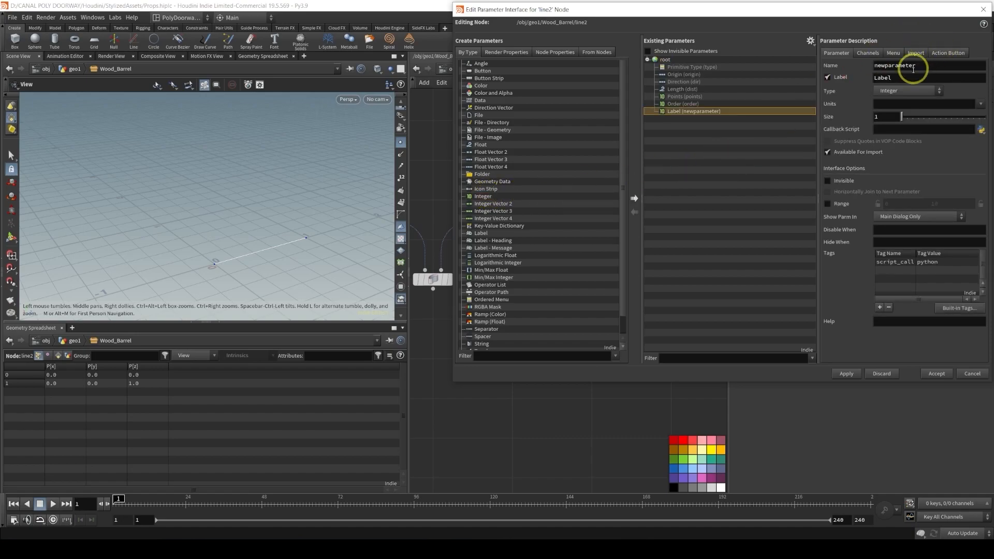
text(Numebr)
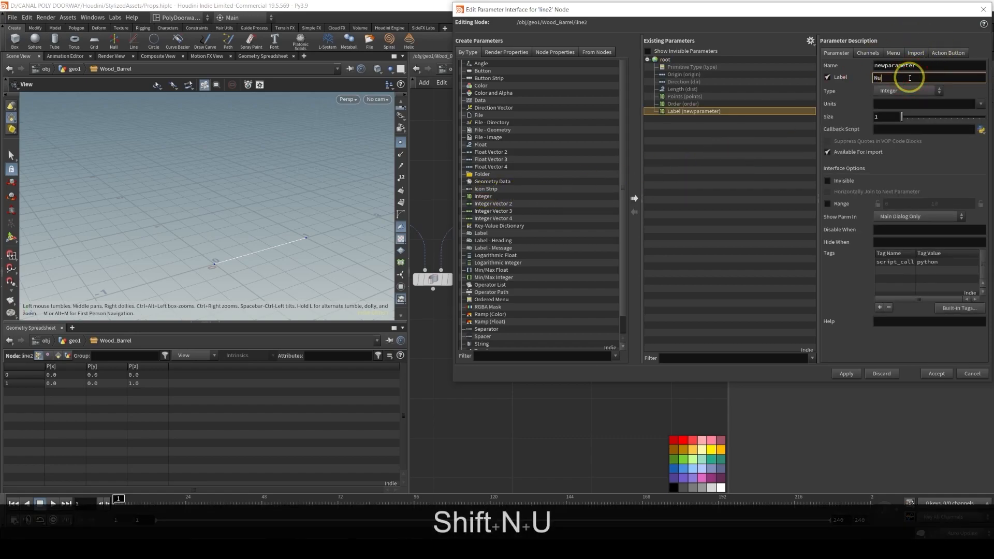
key(BackSpace)
key(BackSpace)
key(BackSpace)
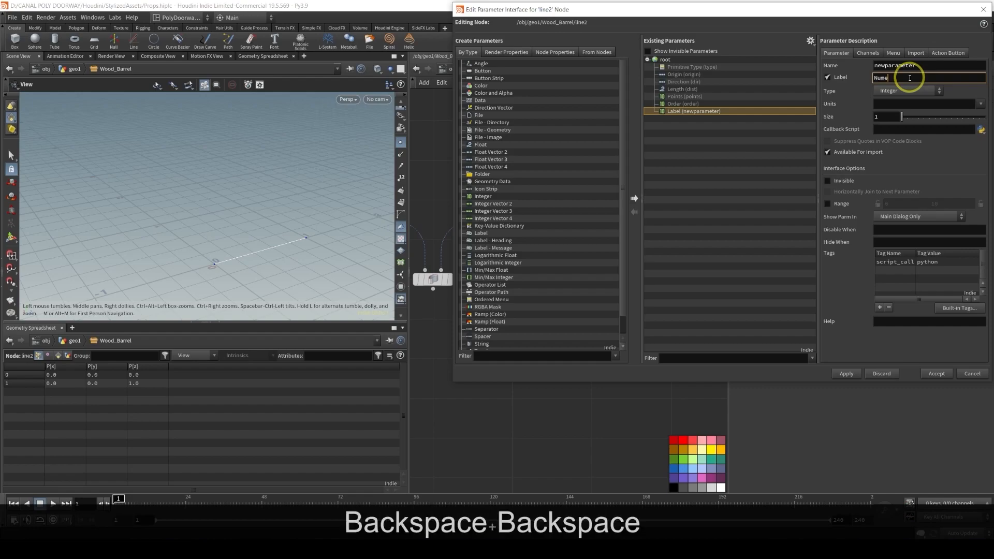
text(ber of)
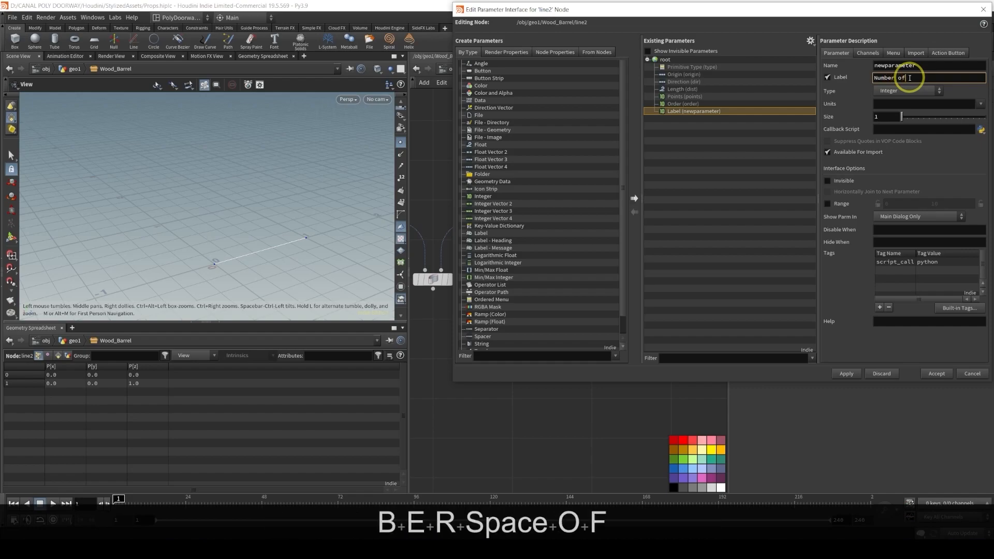
text( Planks)
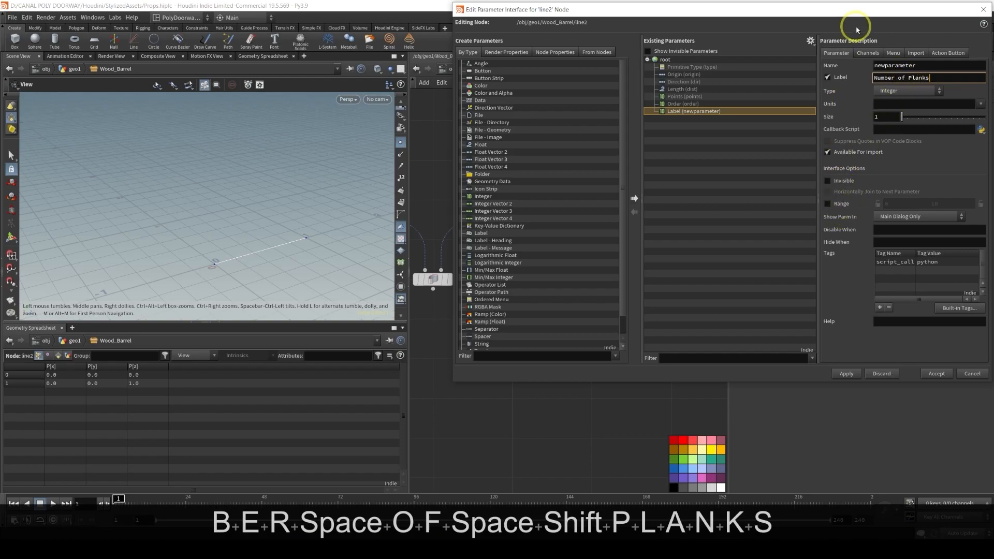
Give the Number of Planks parameter a range of 4 to 20 with the minimum locked, and accept the interface changes
drag(865, 16, 814, 23)
click(779, 212)
click(845, 212)
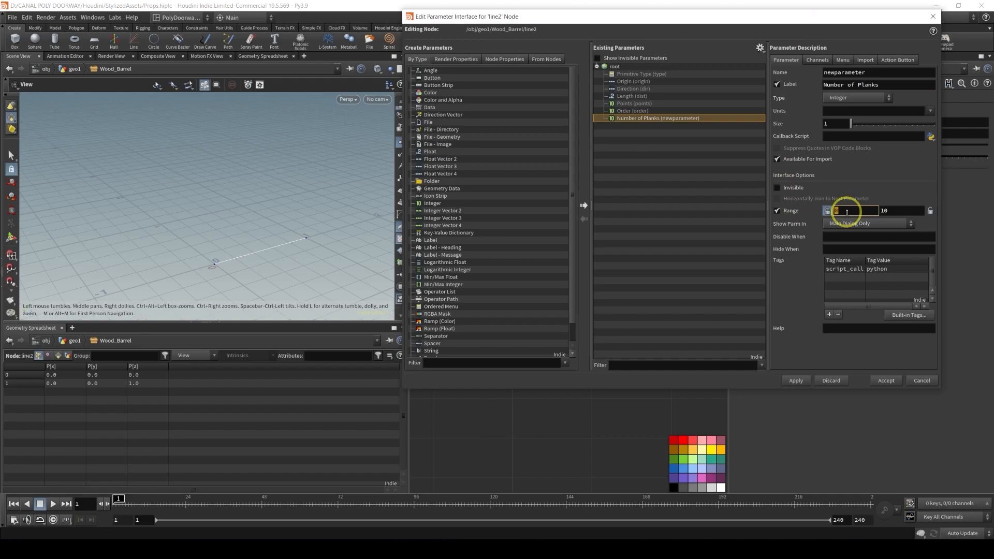
text(4)
click(900, 210)
text(20)
key(Return)
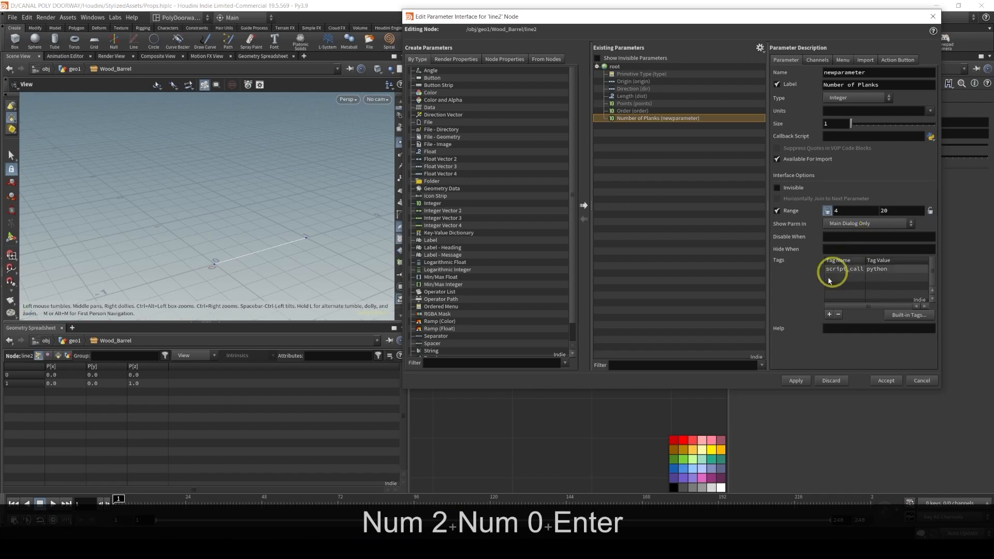
click(796, 381)
click(886, 381)
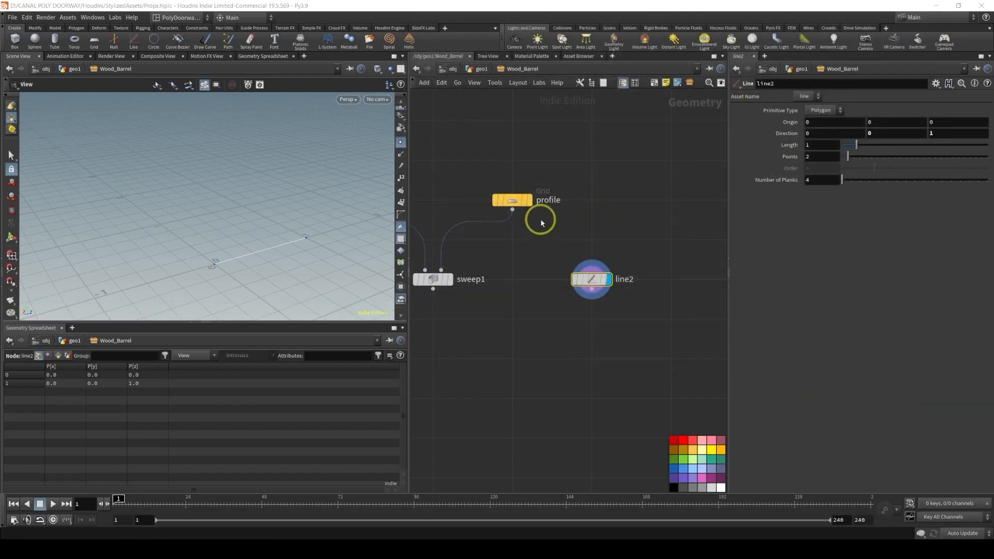
Add a spare input to the line2 node and point it to the profile grid node
drag(592, 285, 599, 298)
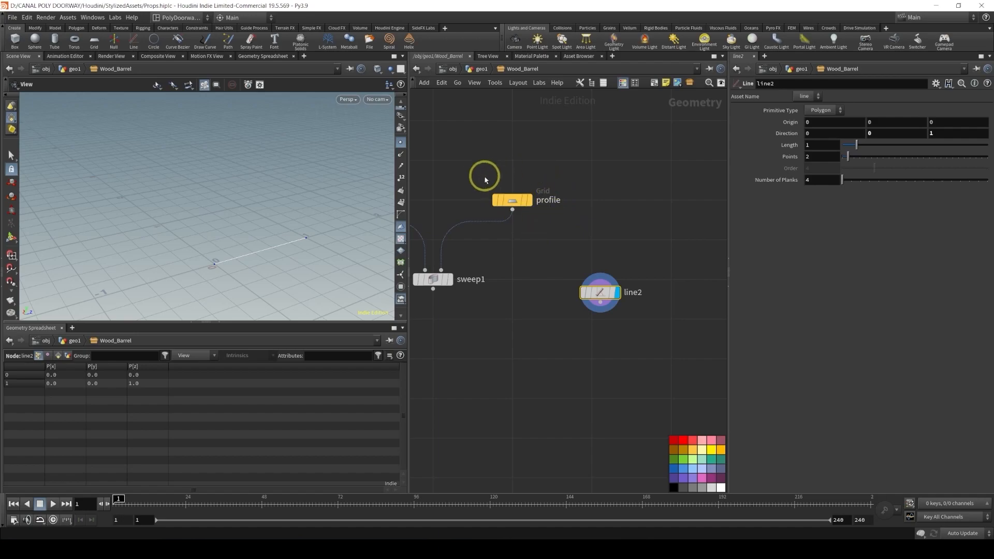
click(938, 84)
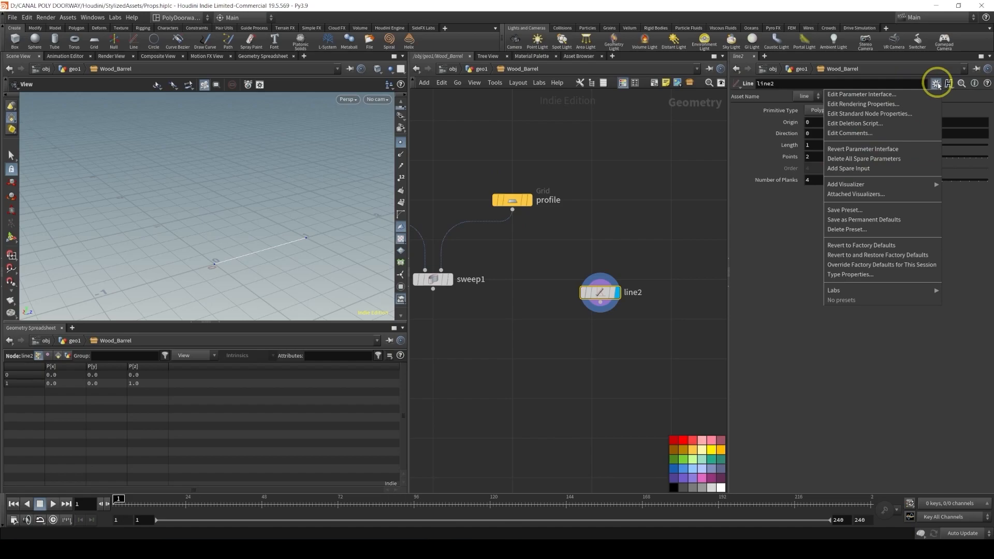
click(847, 169)
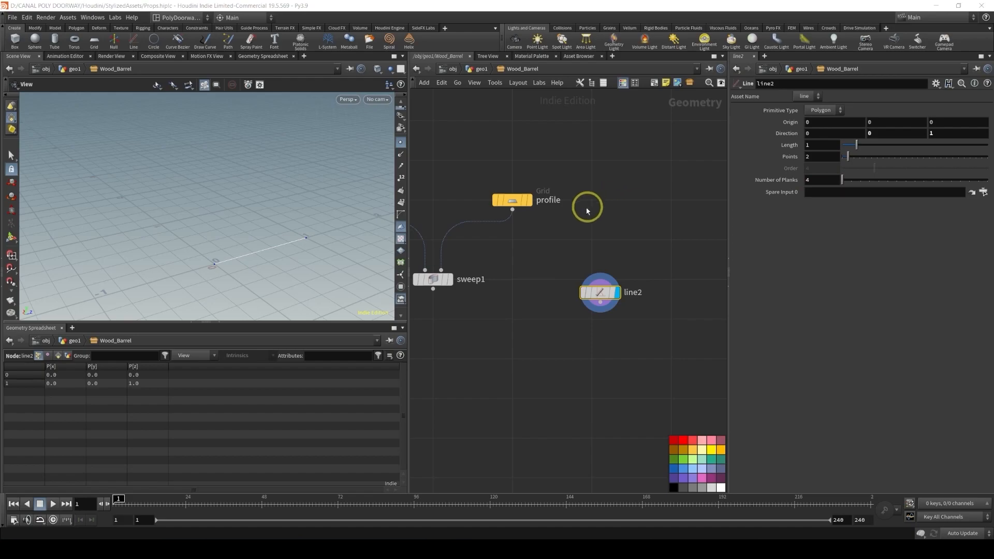
mouse_move(515, 202)
drag(512, 206, 830, 193)
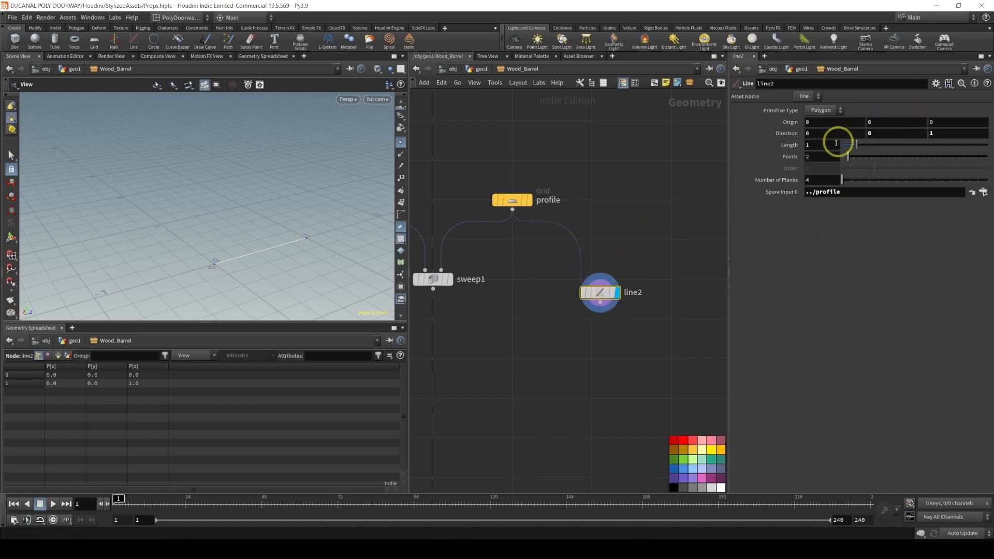
Link line2's Length to its Number of Planks parameter with a pasted relative reference
click(787, 145)
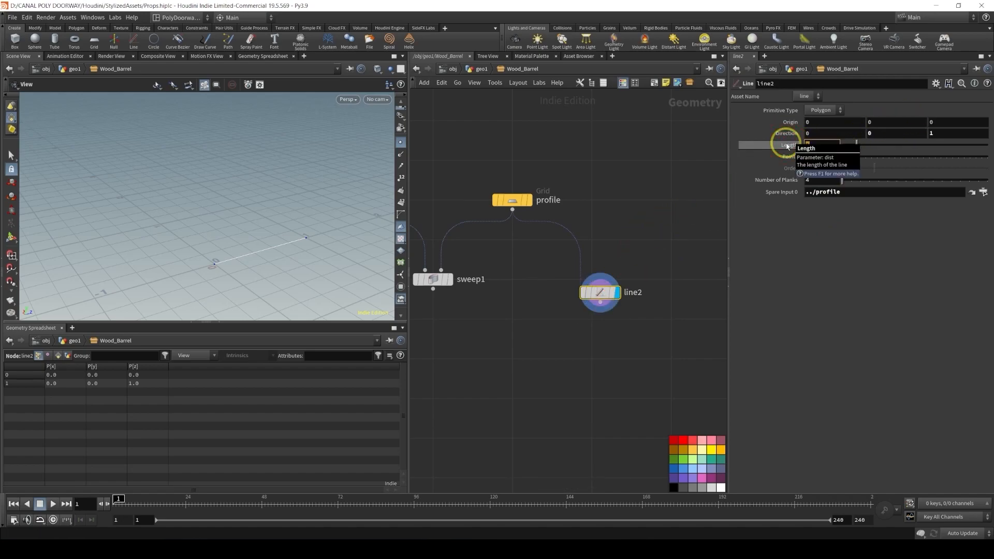
right_click(773, 184)
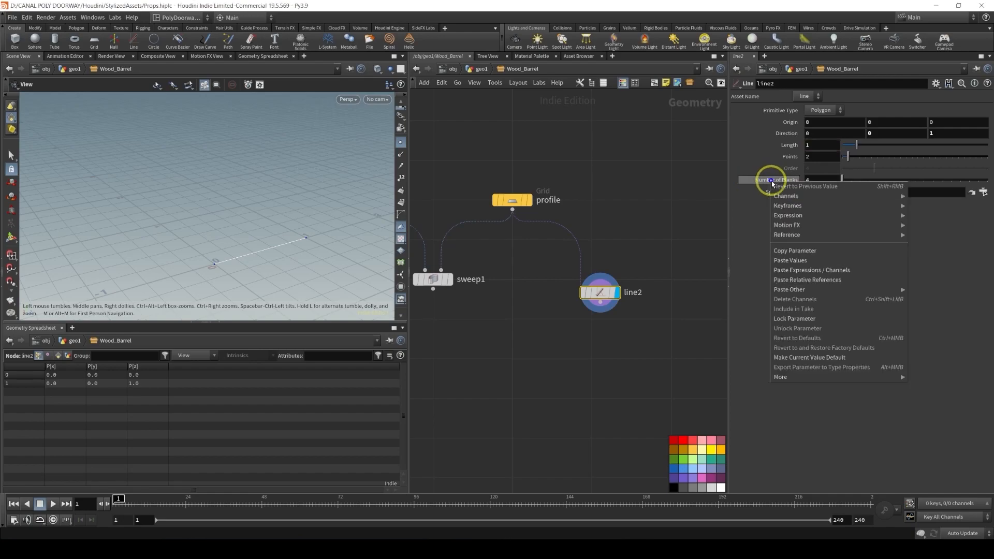
click(812, 251)
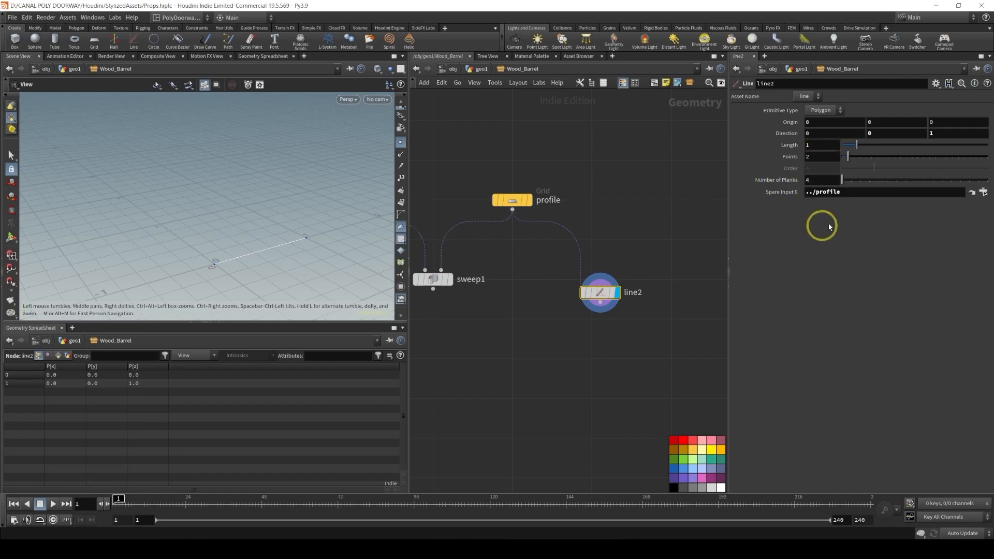
right_click(815, 147)
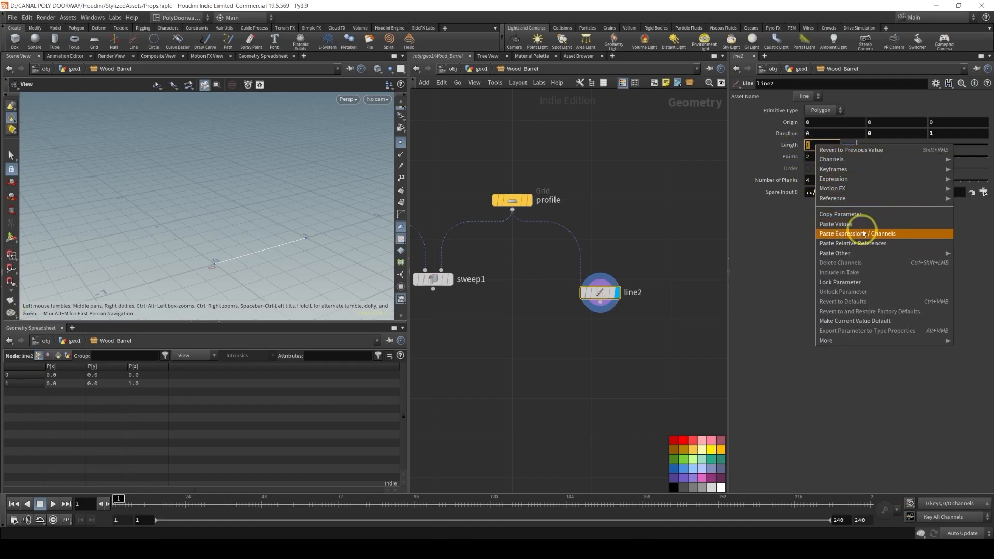
right_click(813, 150)
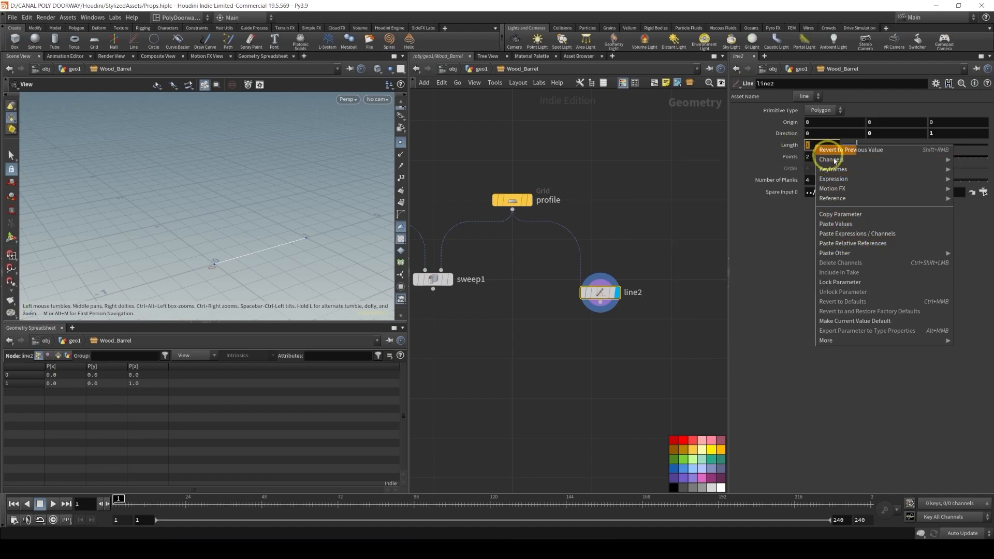
click(865, 243)
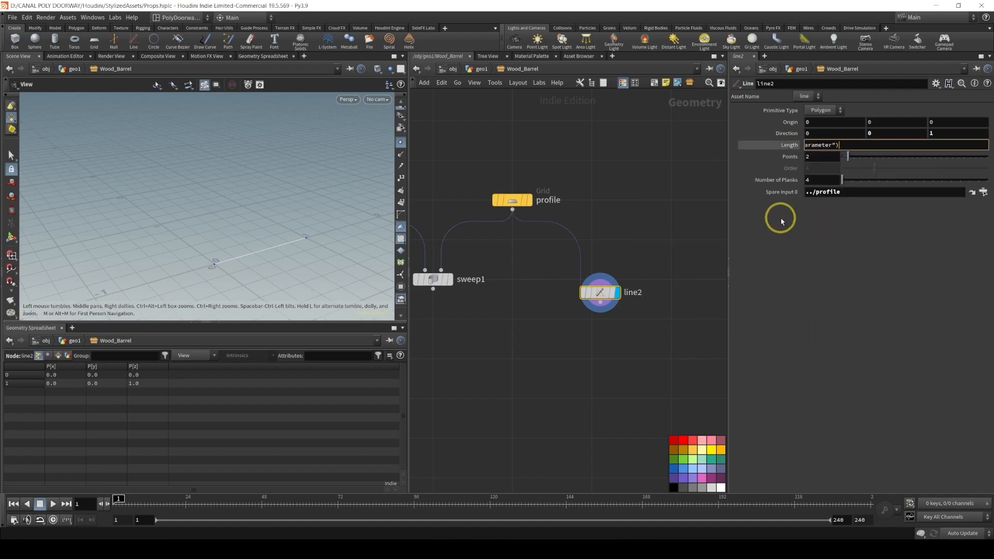
key(Return)
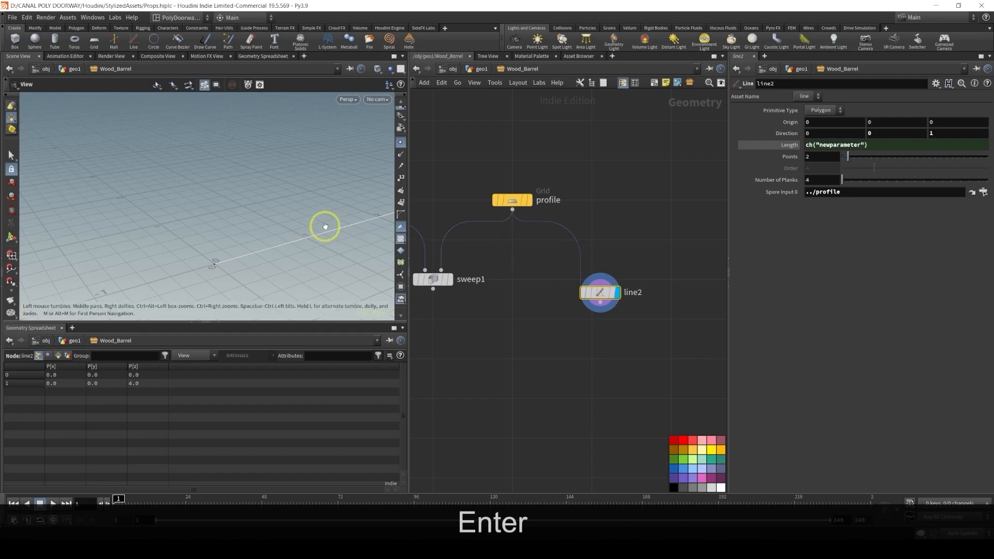
Examine the profile grid's shape and size in the viewport, and bring line2 back on display
alt+drag(318, 226, 178, 221)
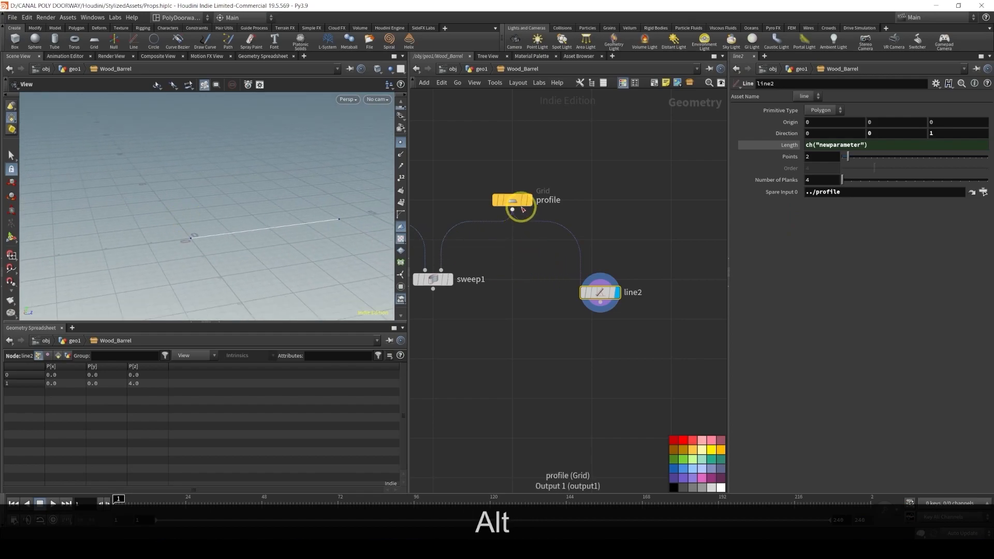
mouse_move(508, 202)
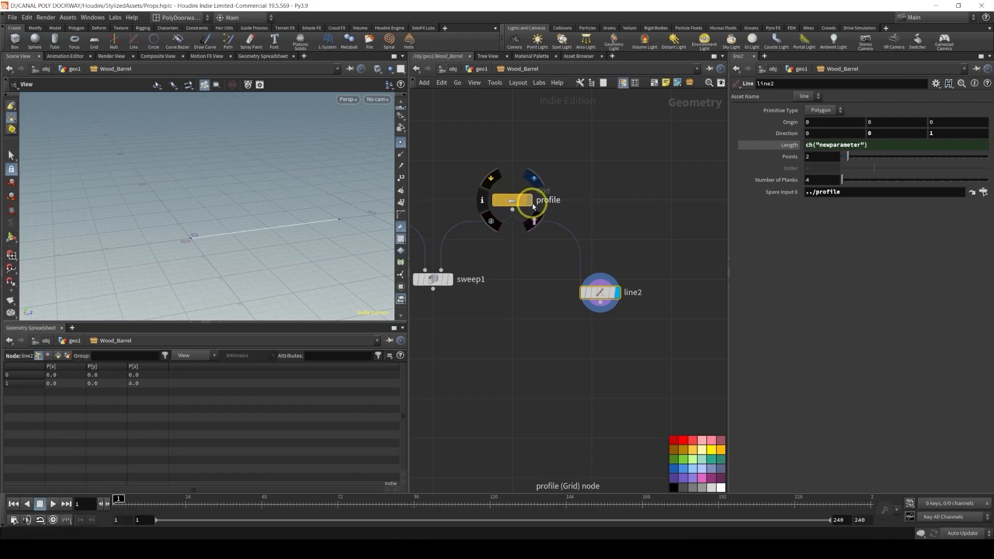
click(532, 202)
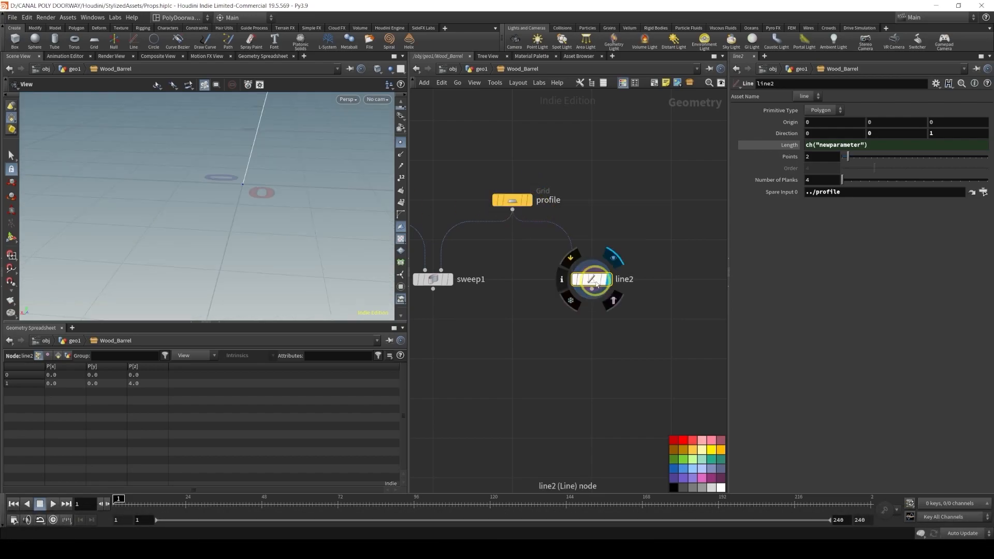
click(514, 202)
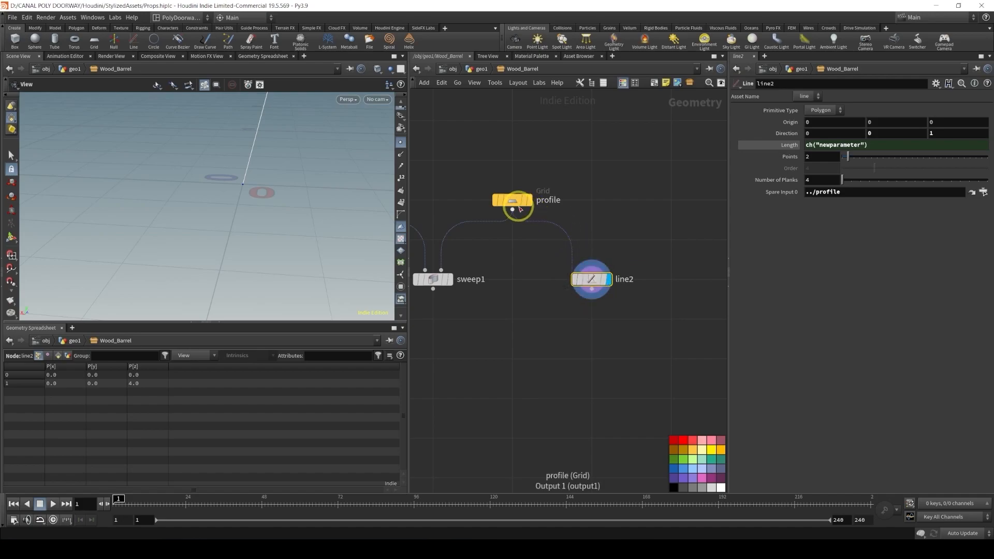
click(529, 200)
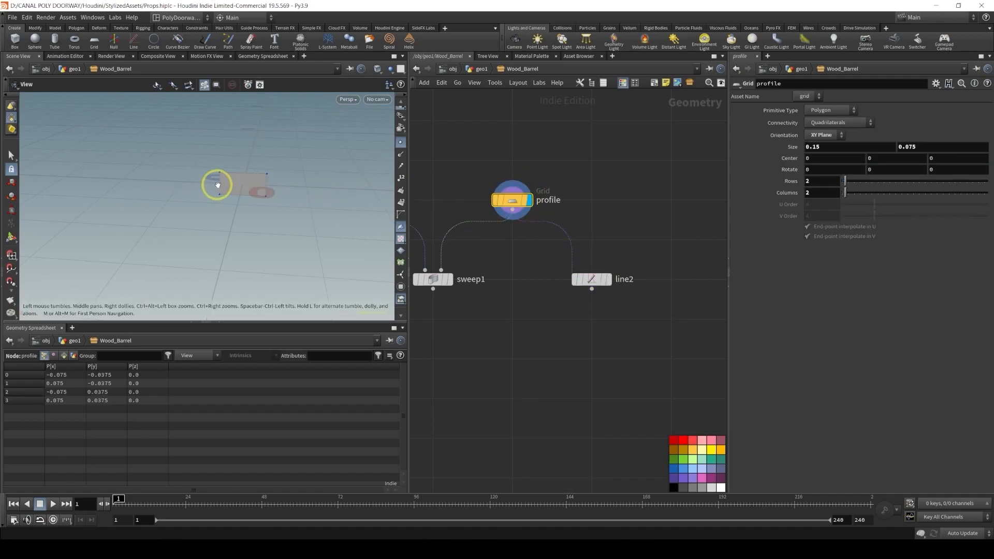
click(609, 282)
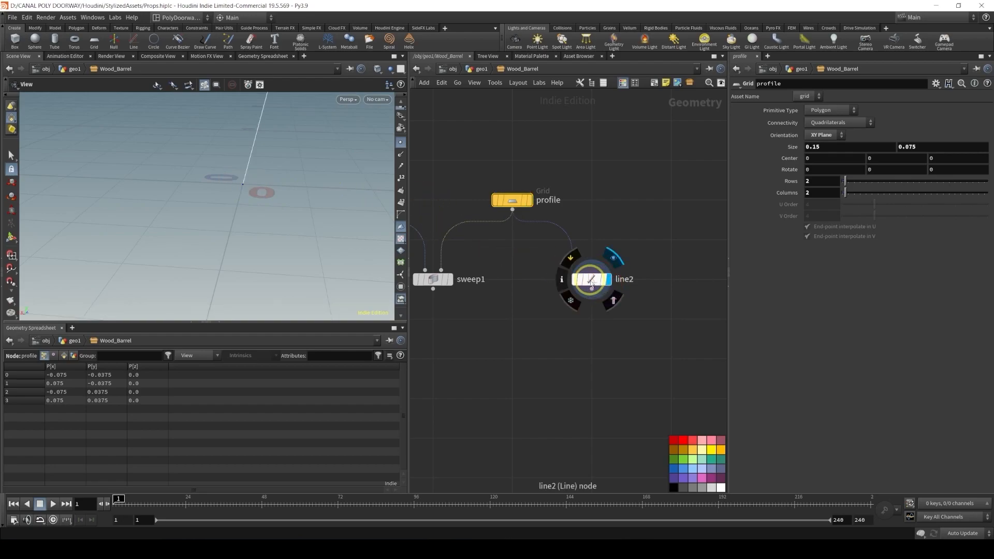
Multiply line2's Length expression by the profile's width so it reads ch("newparameter")*bbox(-1, D_XSIZE)
click(591, 280)
click(885, 150)
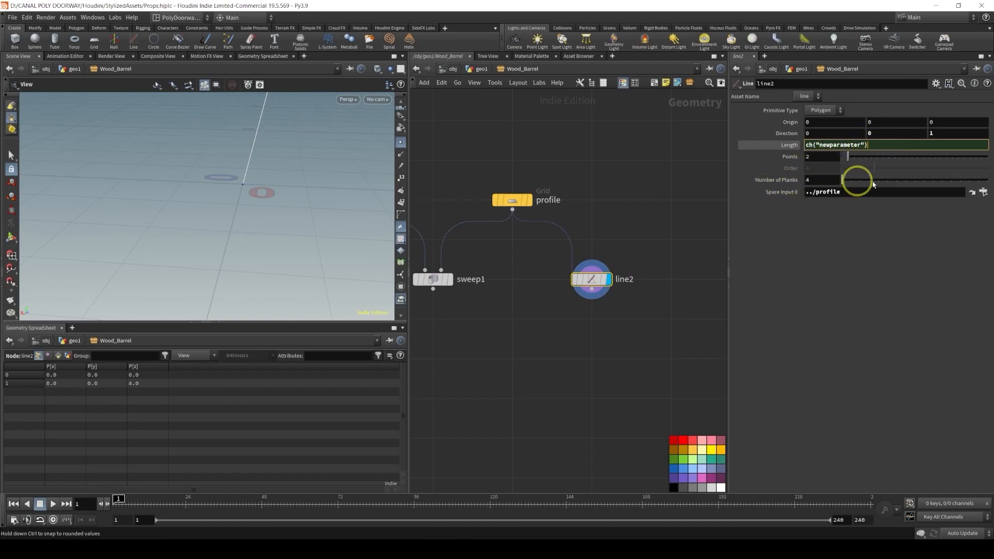
text(*)
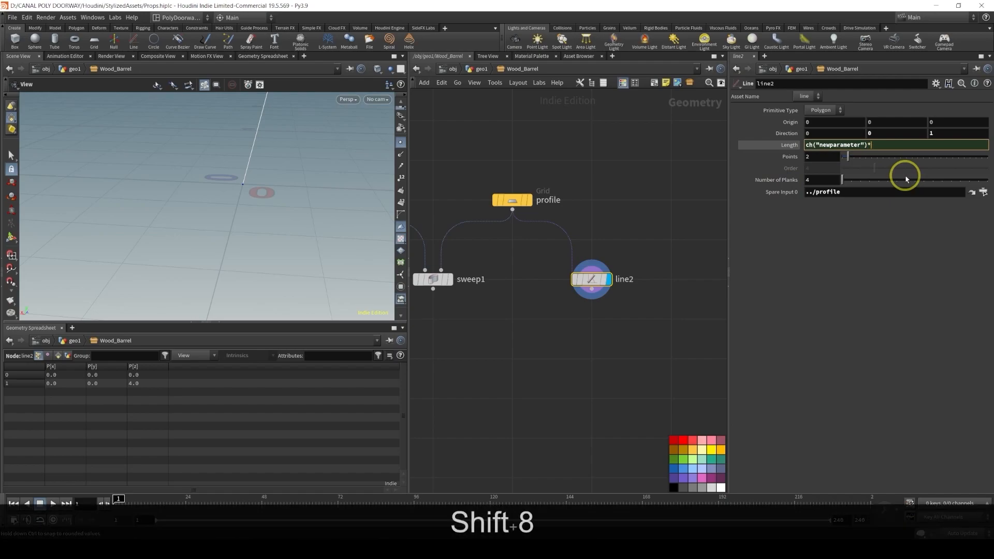
text(bo)
key(BackSpace)
text(b)
key(Down)
key(Return)
text(()
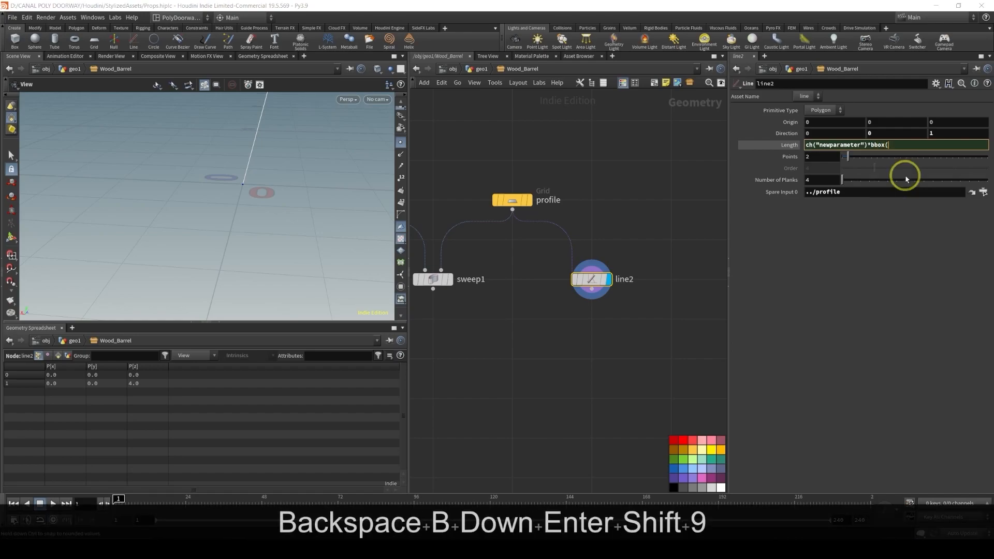
text(-1, D_XSIZE))
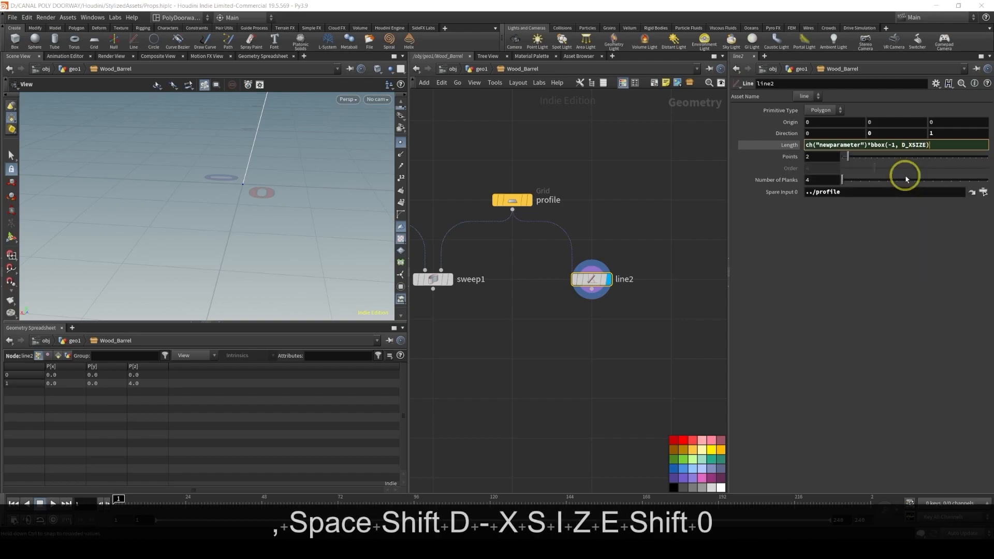
key(Return)
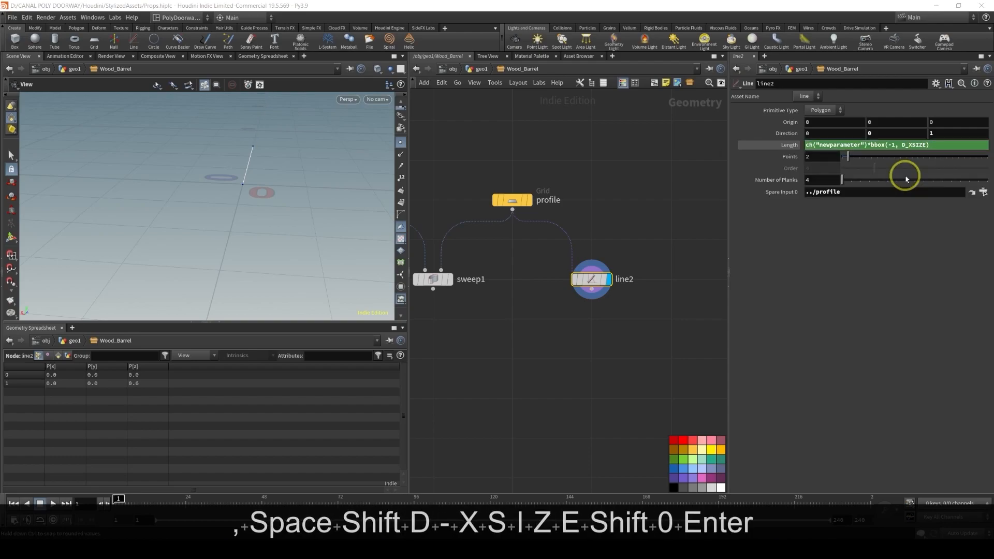
click(892, 146)
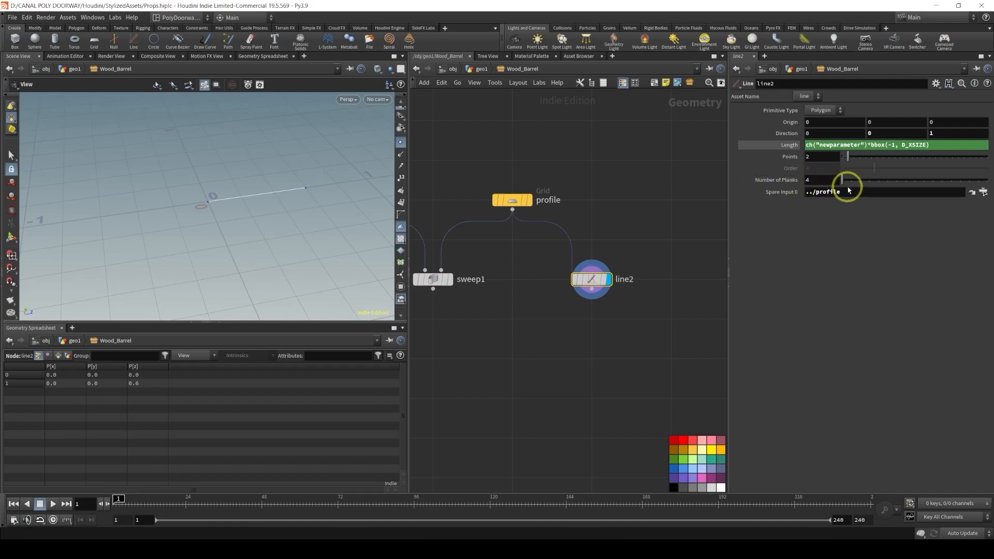
Set line2's Number of Planks to 16
drag(845, 183, 870, 182)
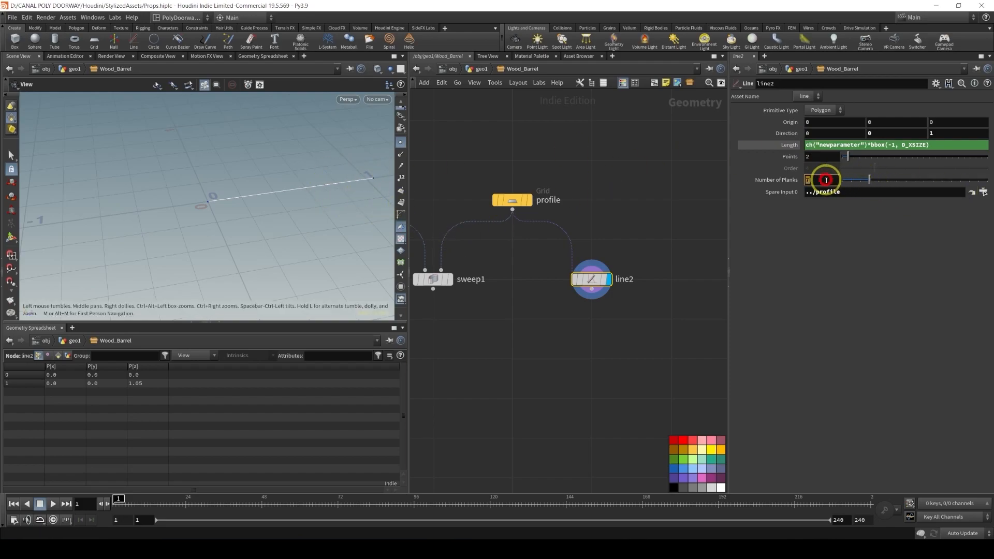
text(16)
key(Return)
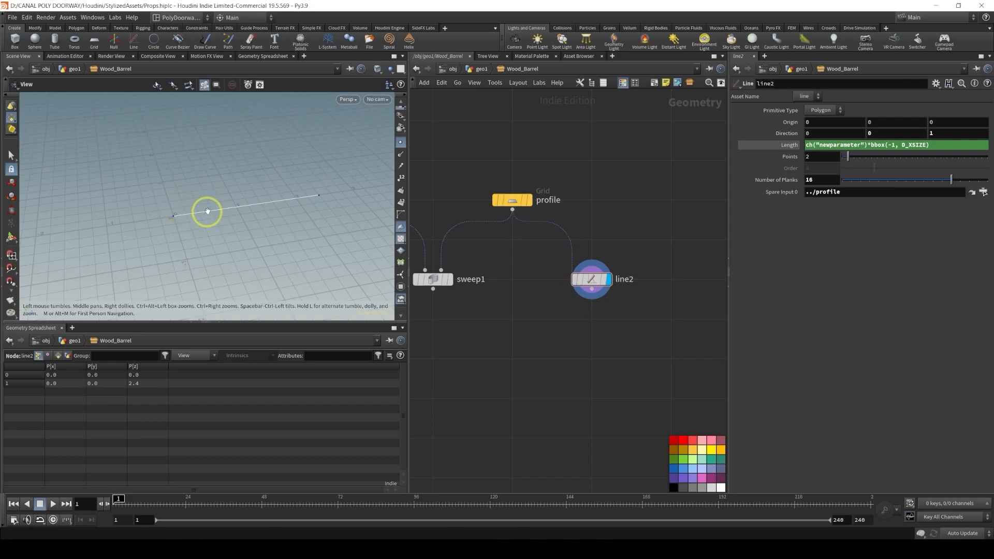
Add a Resample node directly below line2 in the network
mouse_move(516, 209)
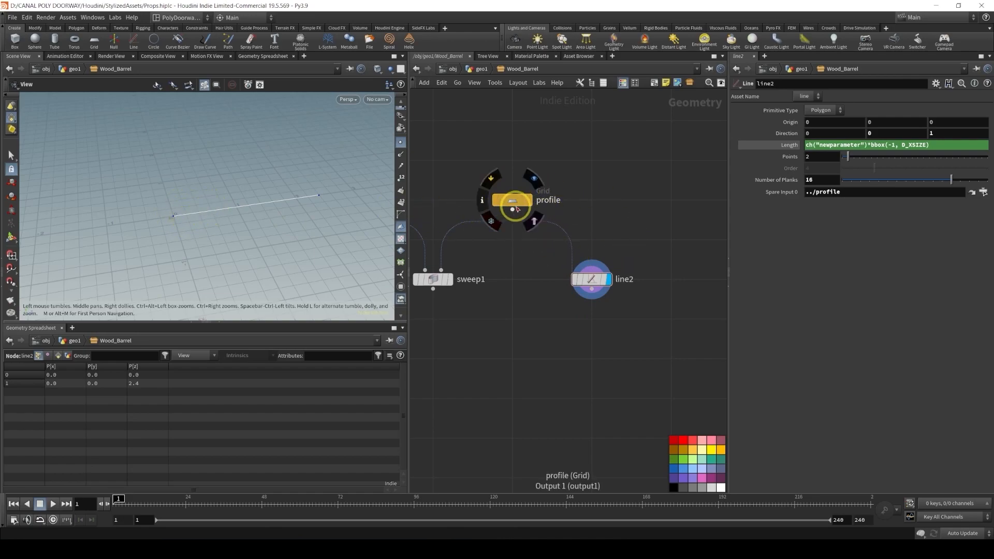
key(BackSpace)
key(BackSpace)
key(BackSpace)
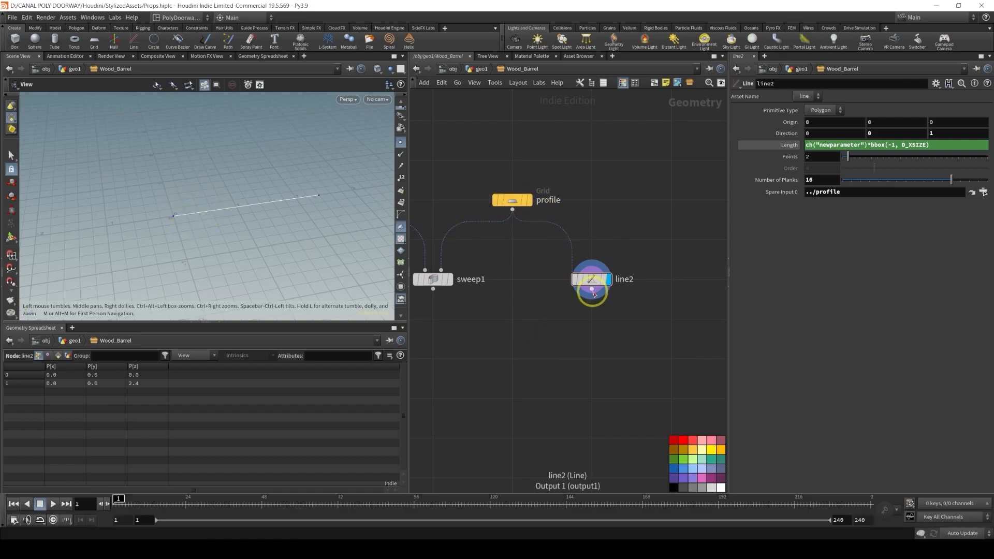
key(Tab)
text(resa)
key(Return)
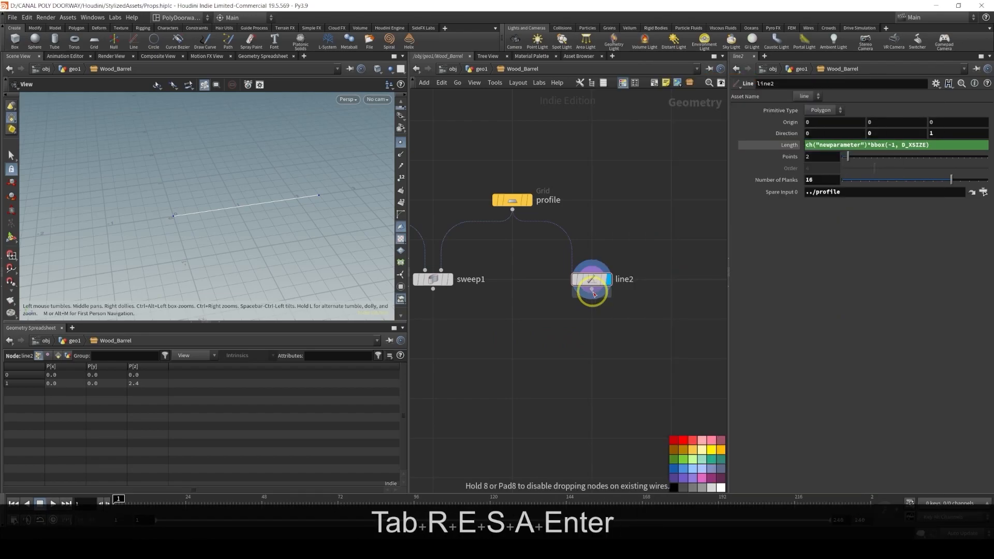
click(590, 357)
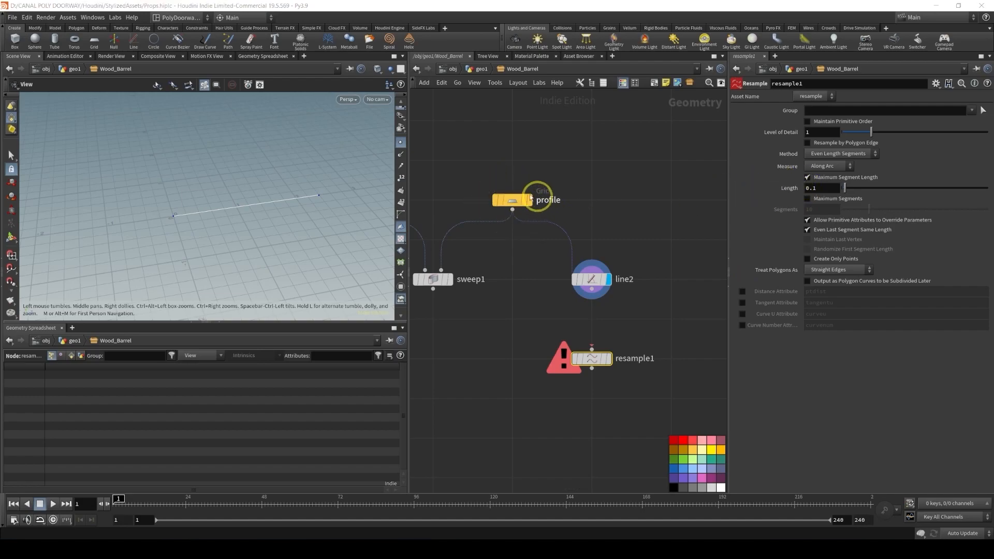
Add a spare input to resample1 pointing to the profile grid, and wire line2 into resample1 with its result displayed
mouse_move(512, 203)
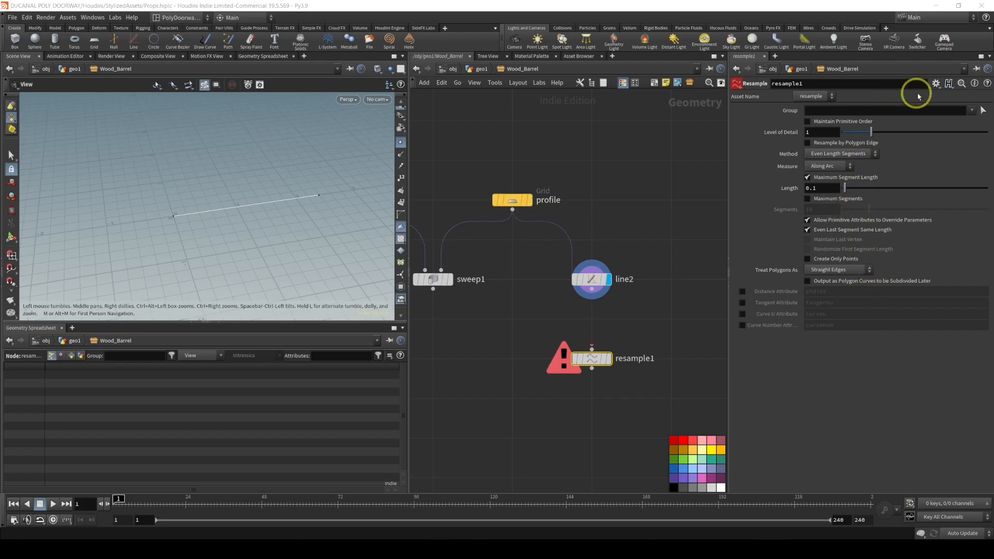
click(935, 84)
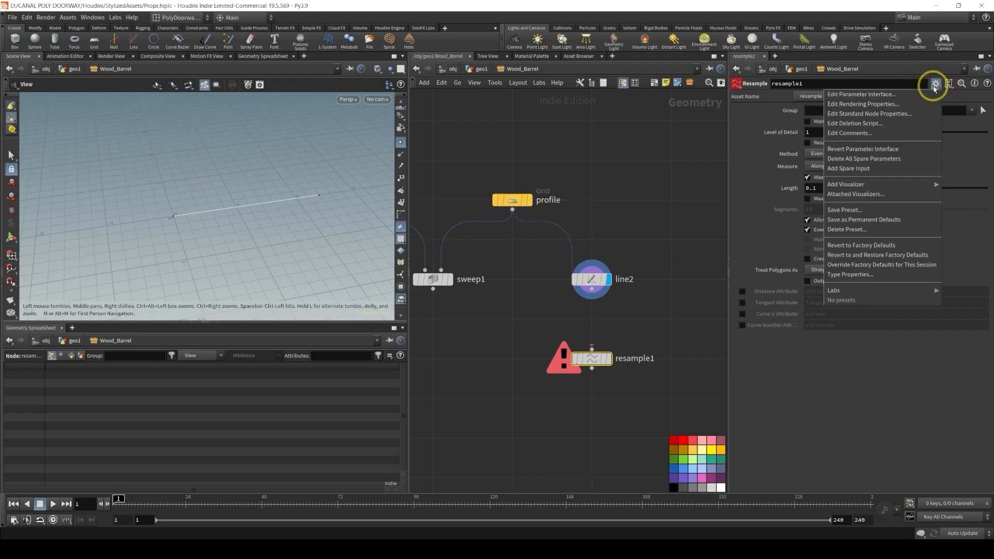
click(871, 168)
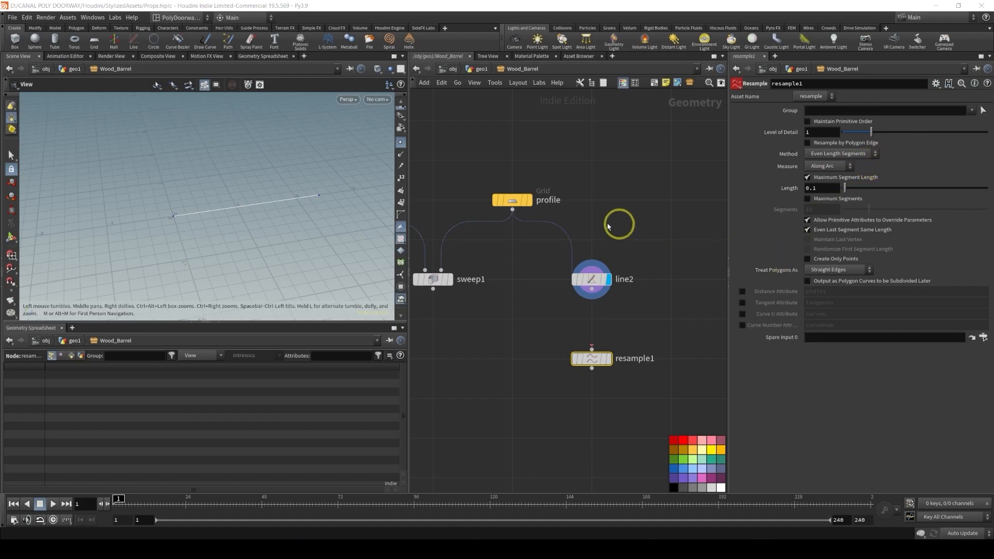
mouse_move(513, 205)
drag(509, 207, 820, 337)
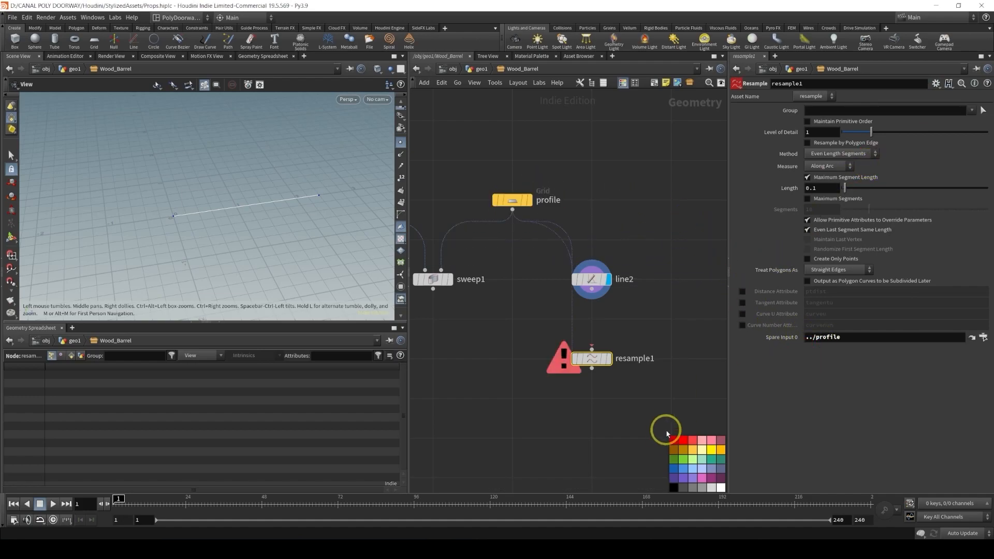
click(592, 289)
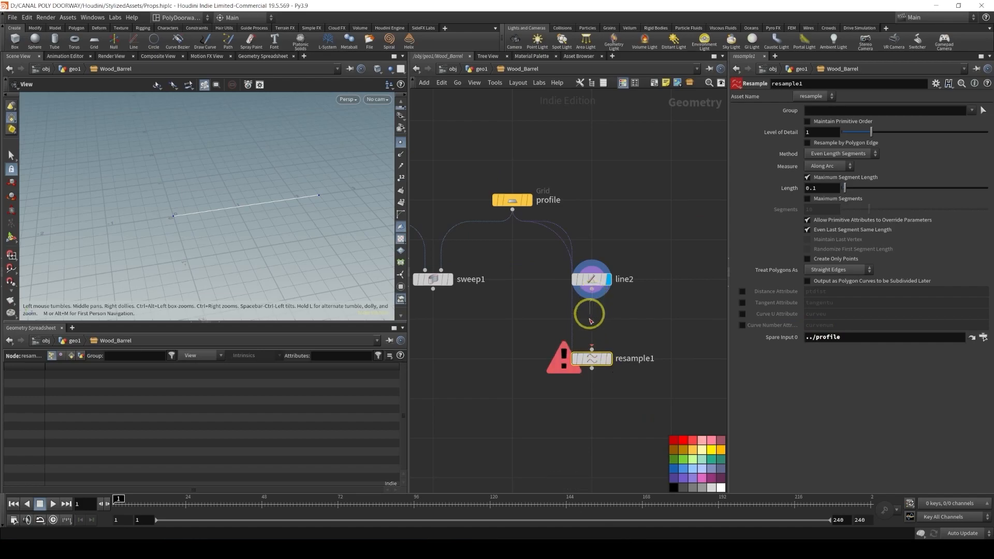
click(594, 349)
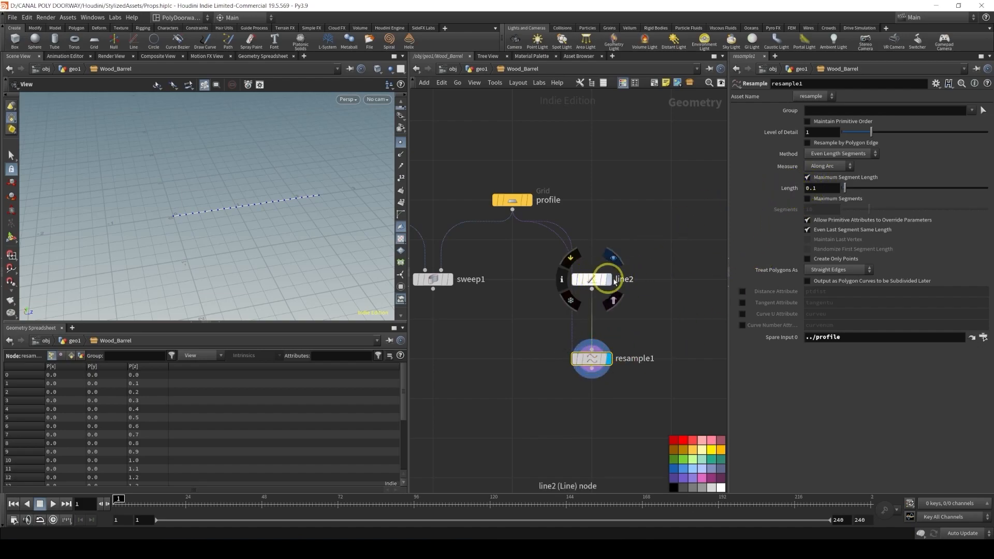
Copy the bbox(-1, D_XSIZE) part of line2's Length expression into resample1's Length as its maximum segment length
click(592, 279)
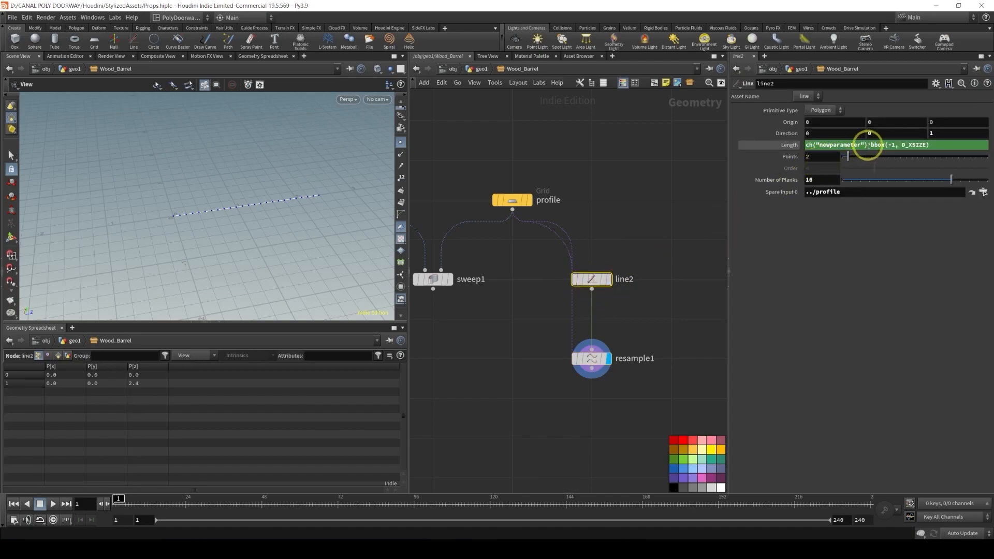
key(shift+End)
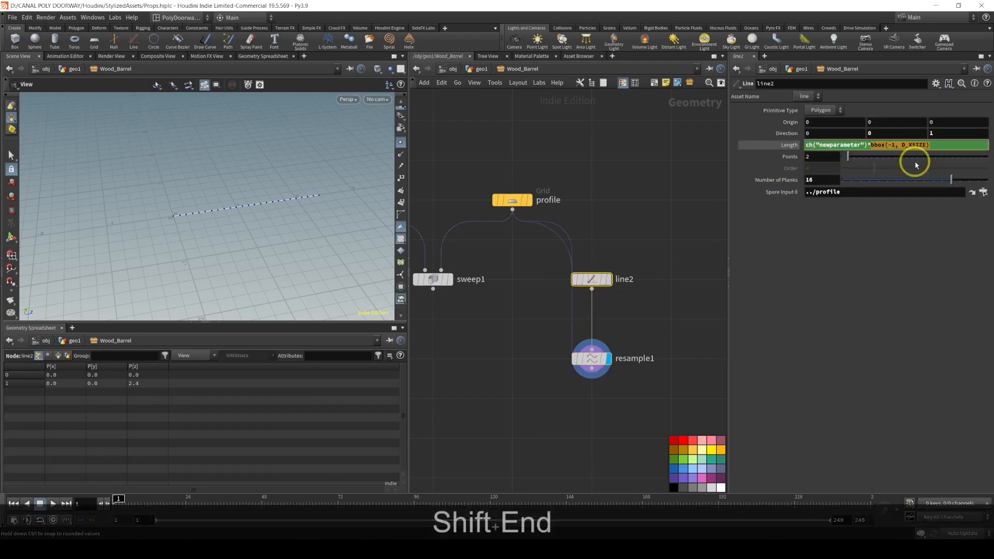
key(ctrl+c)
key(Return)
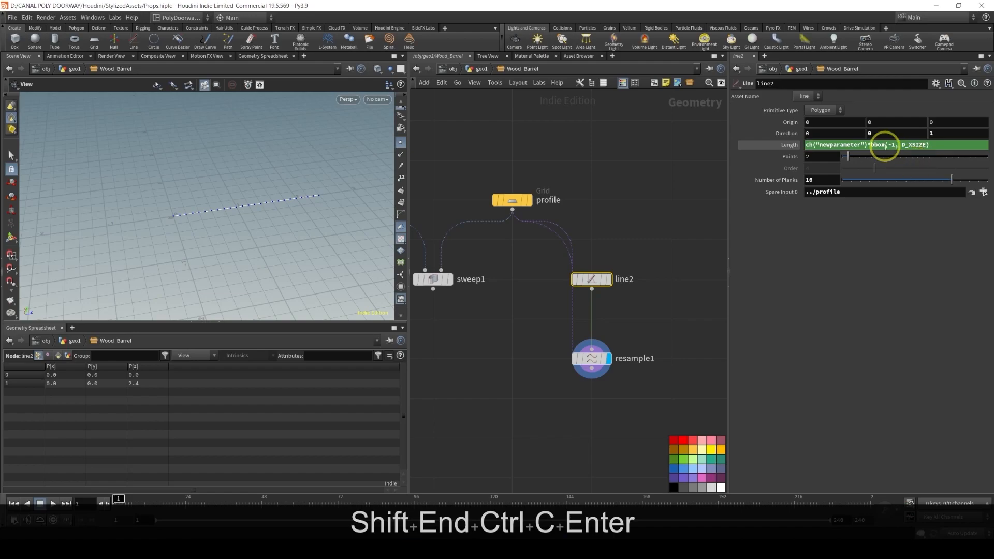
click(581, 357)
key(ctrl+z)
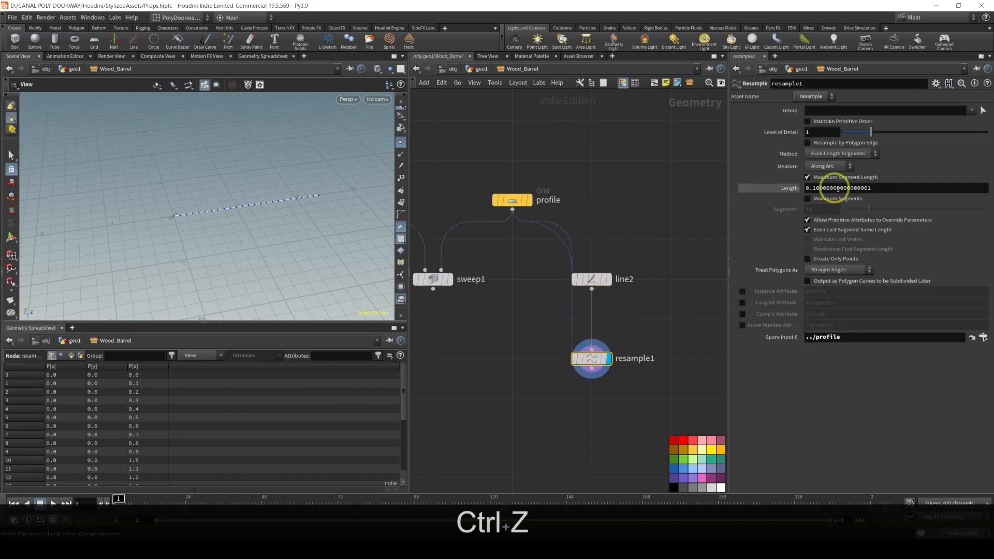
click(817, 188)
key(End)
key(shift+Home)
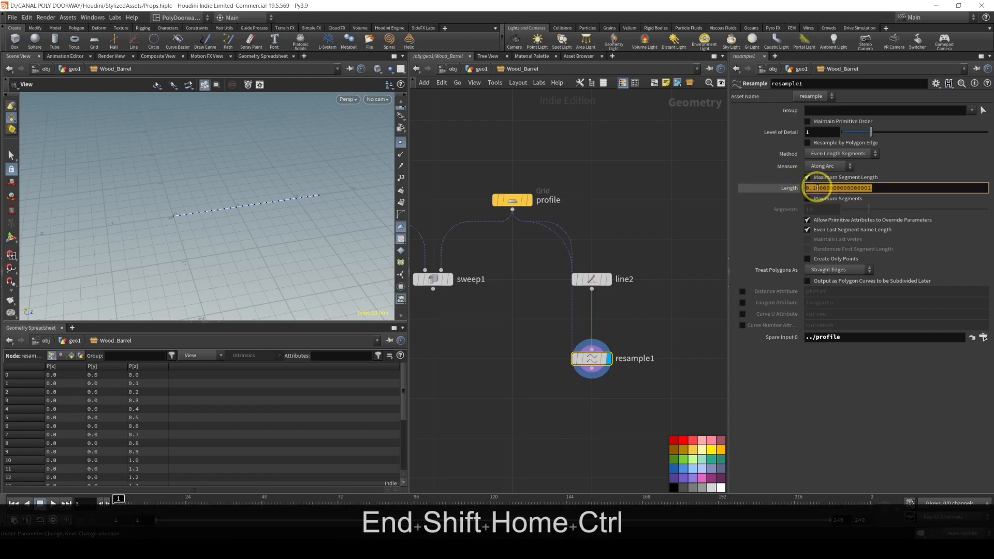
key(ctrl+v)
key(Return)
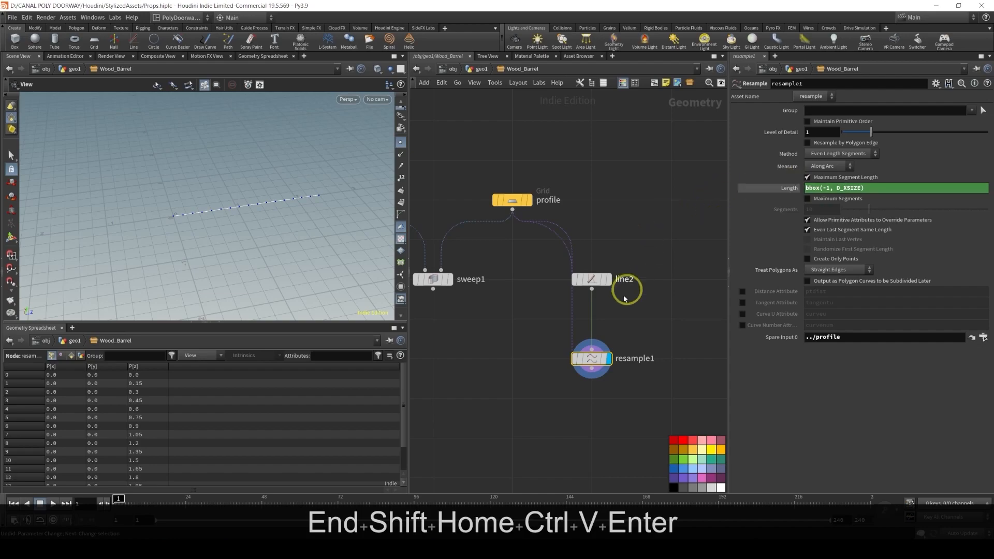
mouse_move(593, 360)
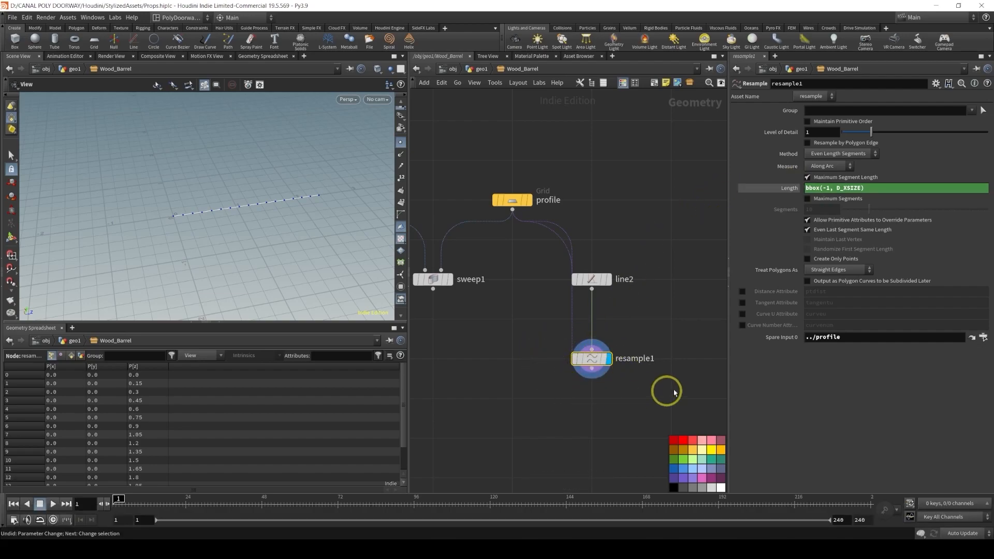
scroll(221, 203, up, 4)
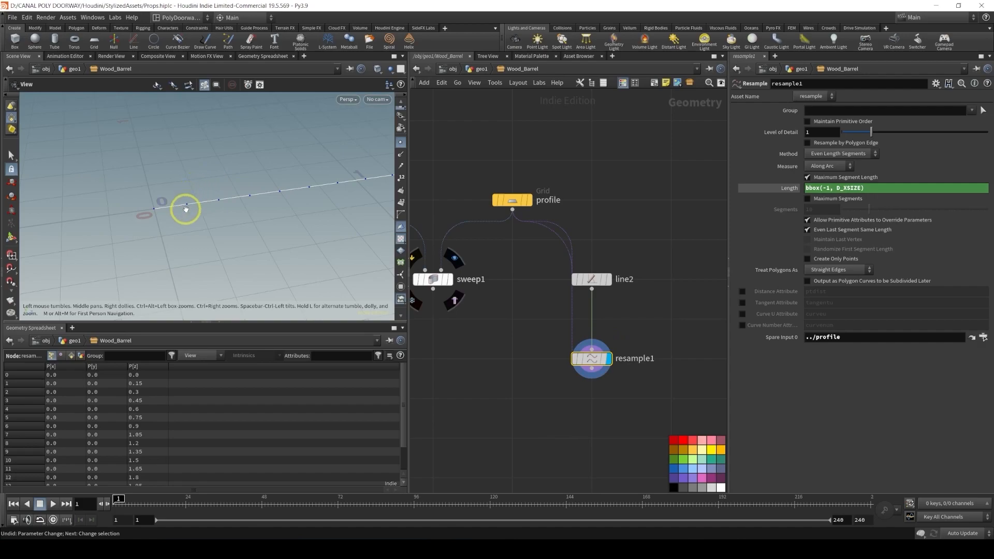
mouse_move(492, 189)
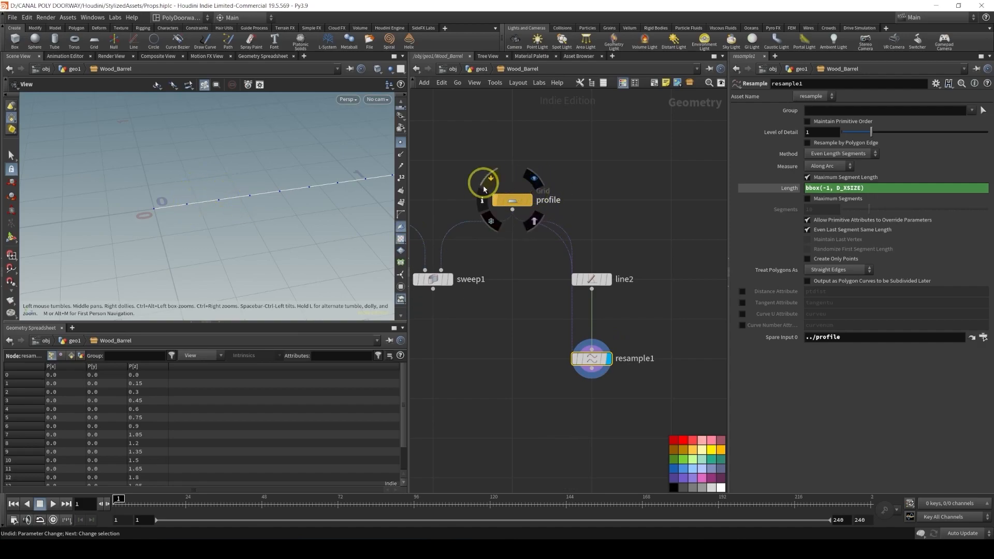
Save the scene file and save the Wood_Barrel asset's node type
click(495, 348)
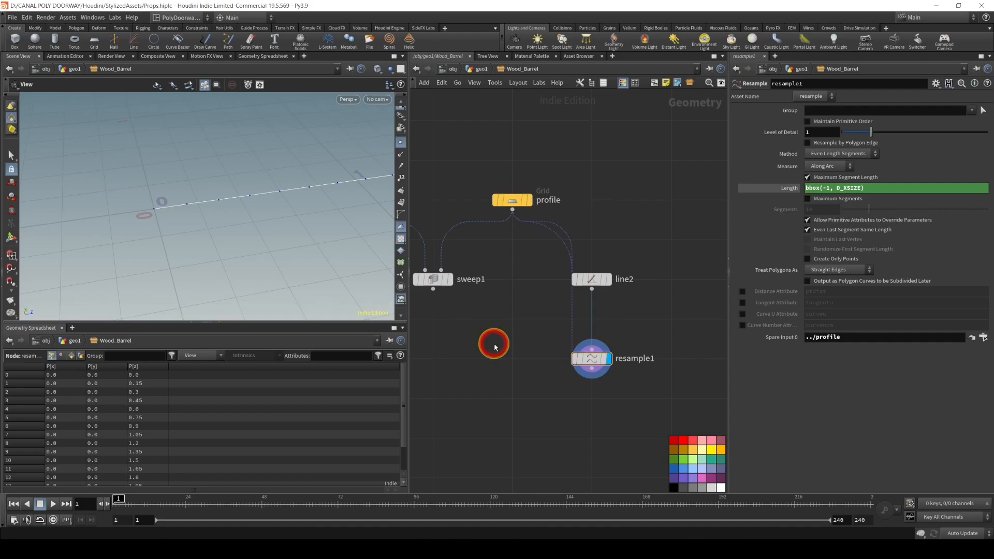
key(ctrl)
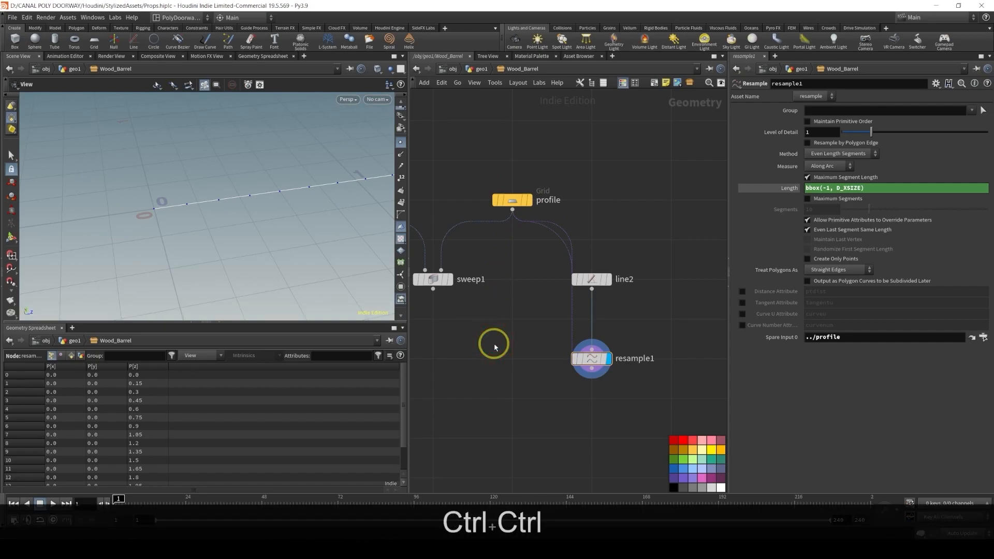
key(ctrl+s)
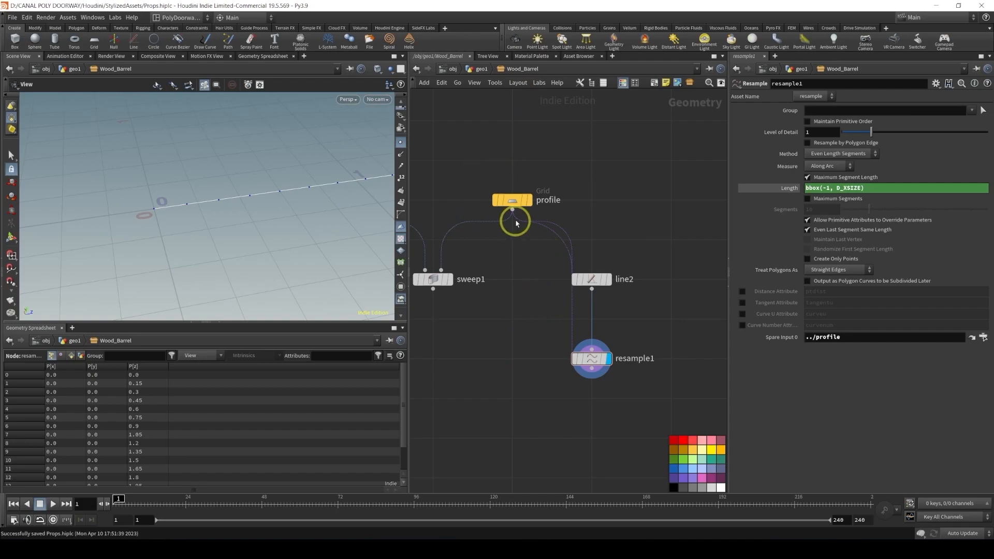
right_click(512, 71)
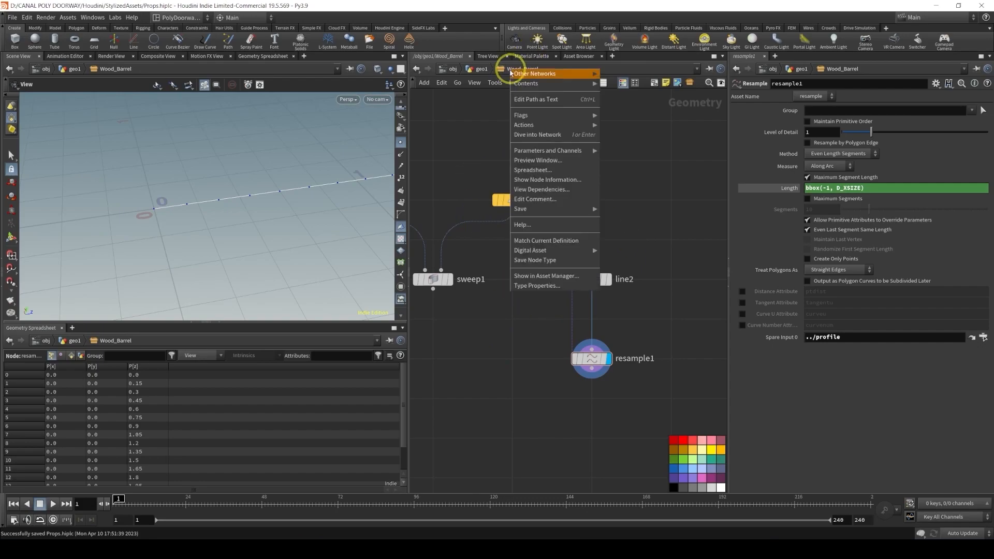
click(548, 260)
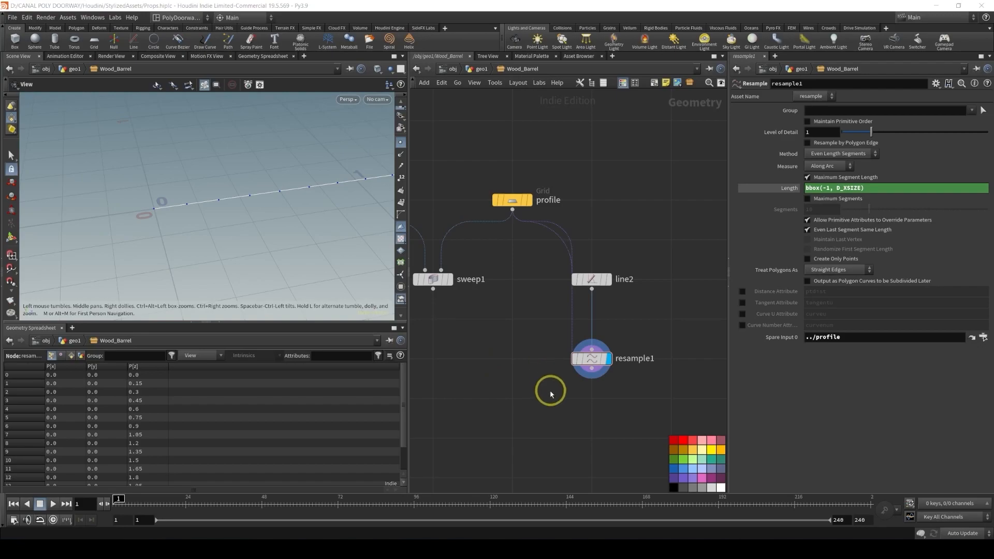
Add a Blast node below resample1, wire resample1 into it and display its result
middle_drag(551, 393, 537, 322)
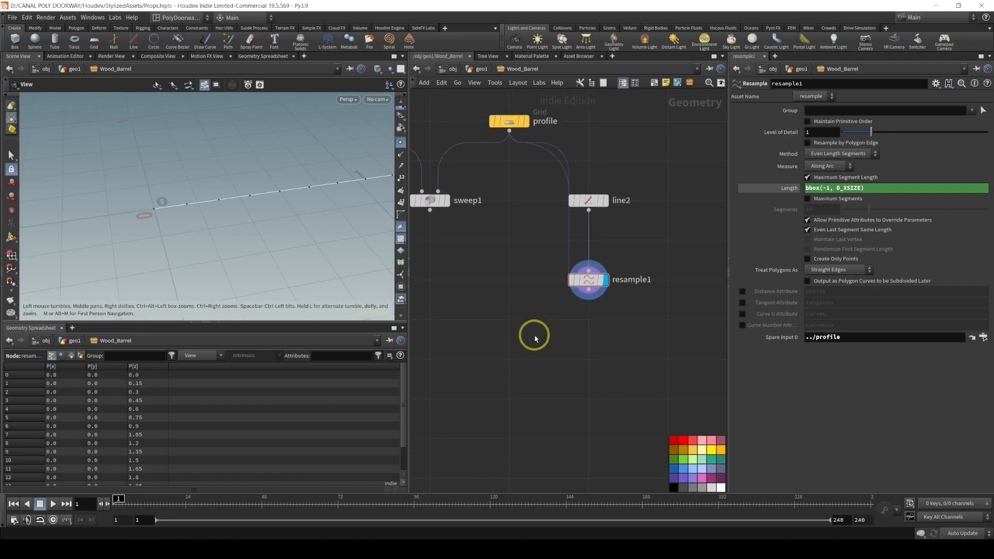
key(Tab)
text(blast)
key(Return)
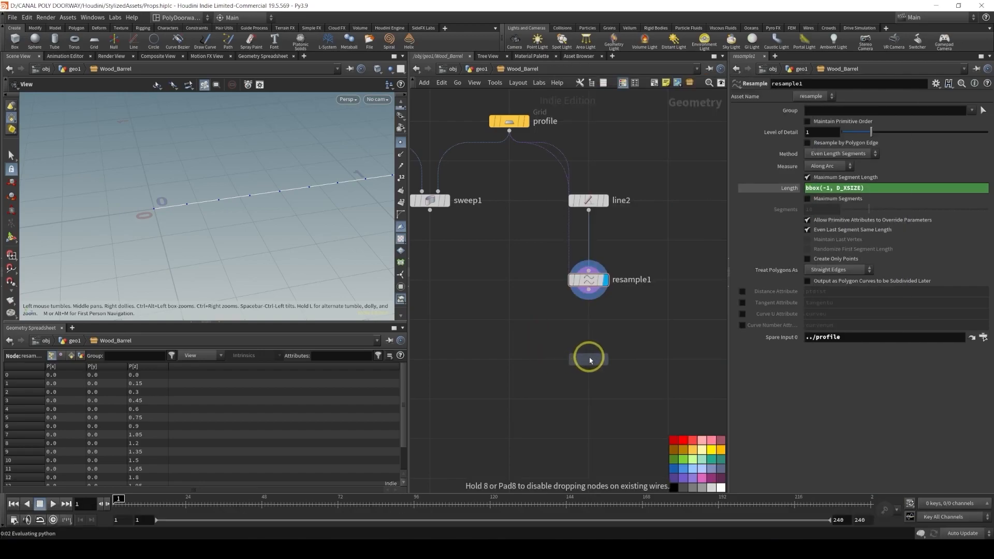
click(586, 359)
drag(589, 300, 590, 352)
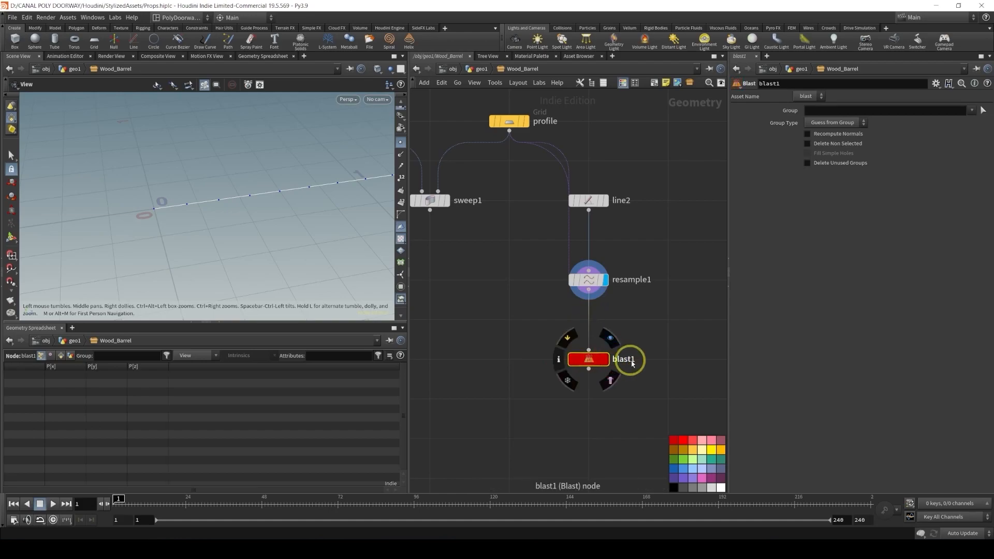
click(605, 358)
Rename the Blast node as detele_last_pt
double_click(623, 363)
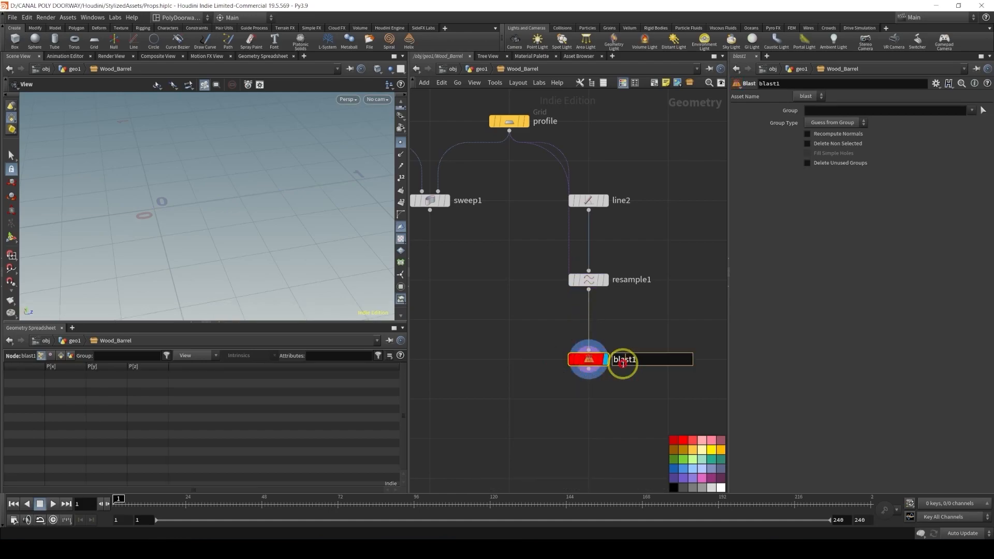
text(detel)
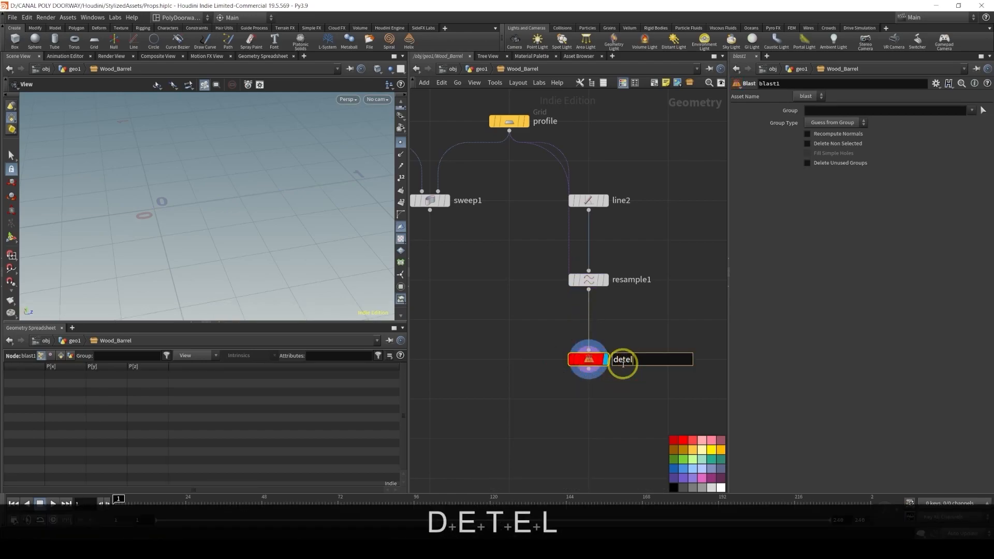
text(e_last)
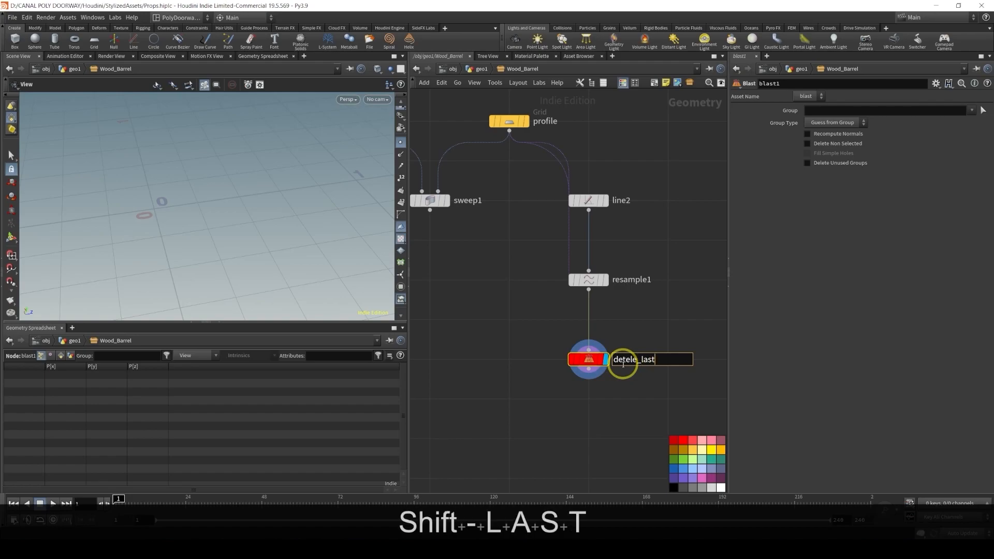
text(_pt)
key(Return)
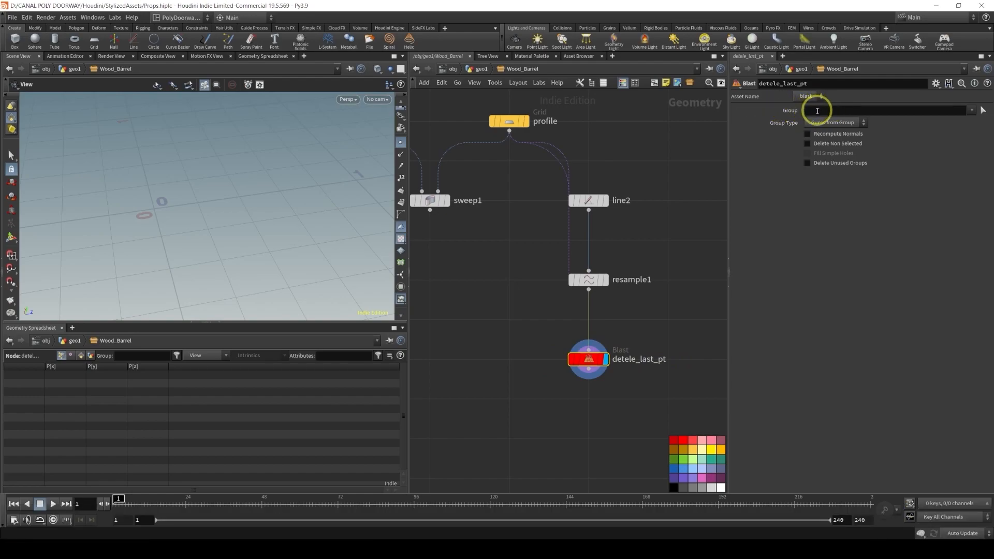
Set the Blast node's Group to the expression `npoints(0)-1` and its Group Type to Points
click(818, 110)
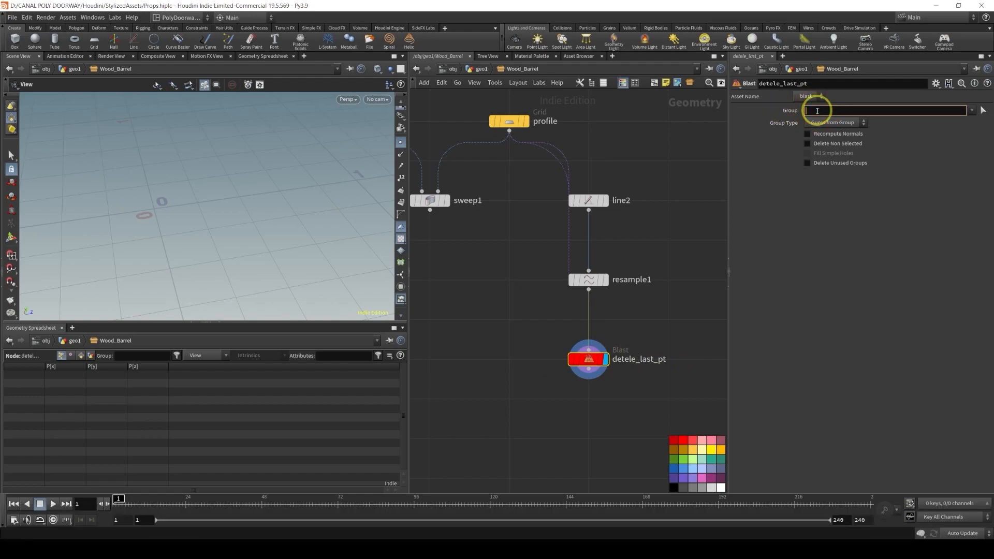
text(npoi)
key(Down)
key(Return)
text((0)
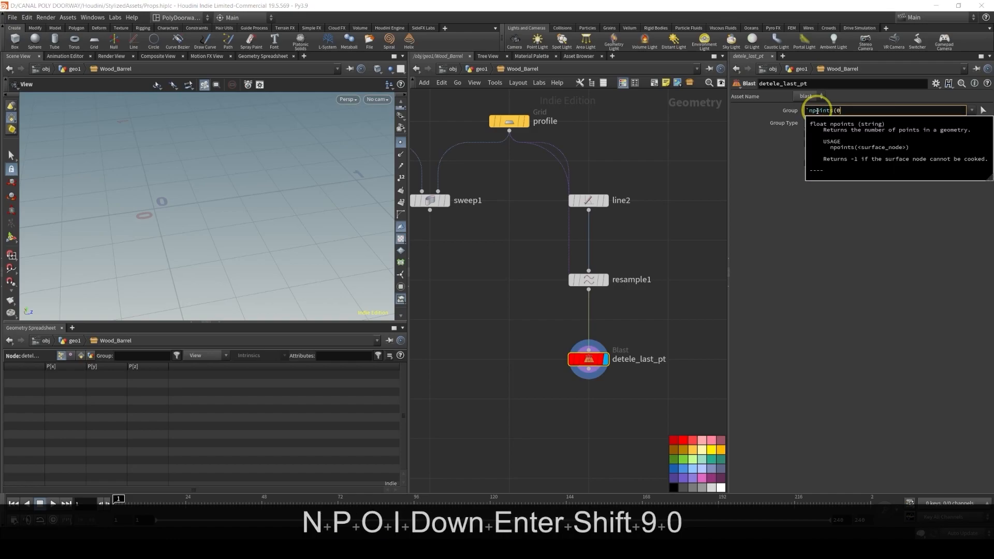
text()-)
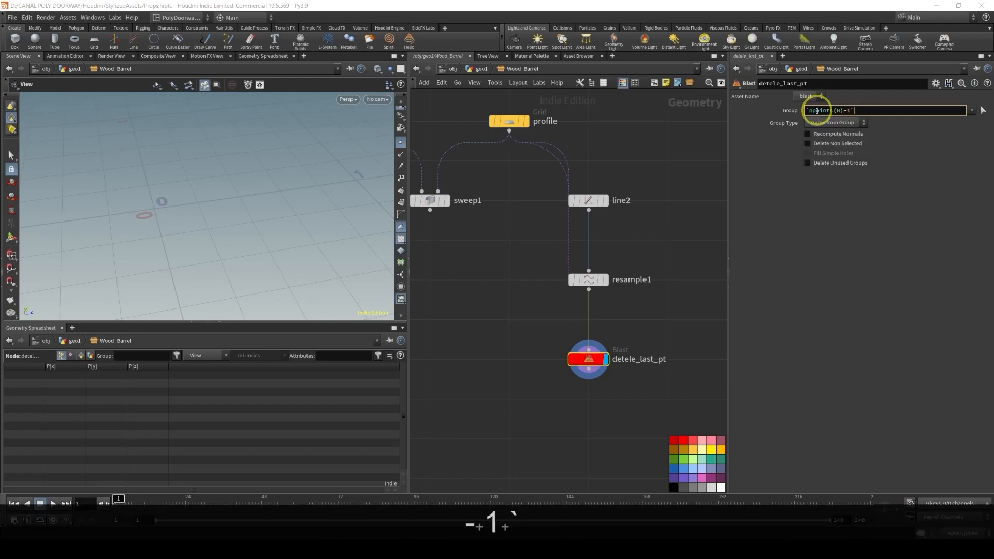
text(1`)
key(Return)
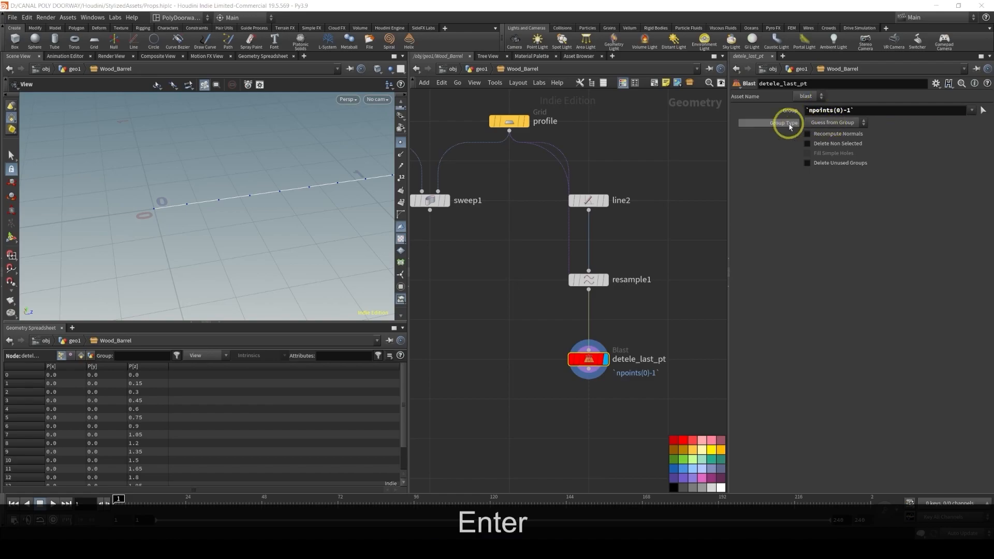
click(819, 123)
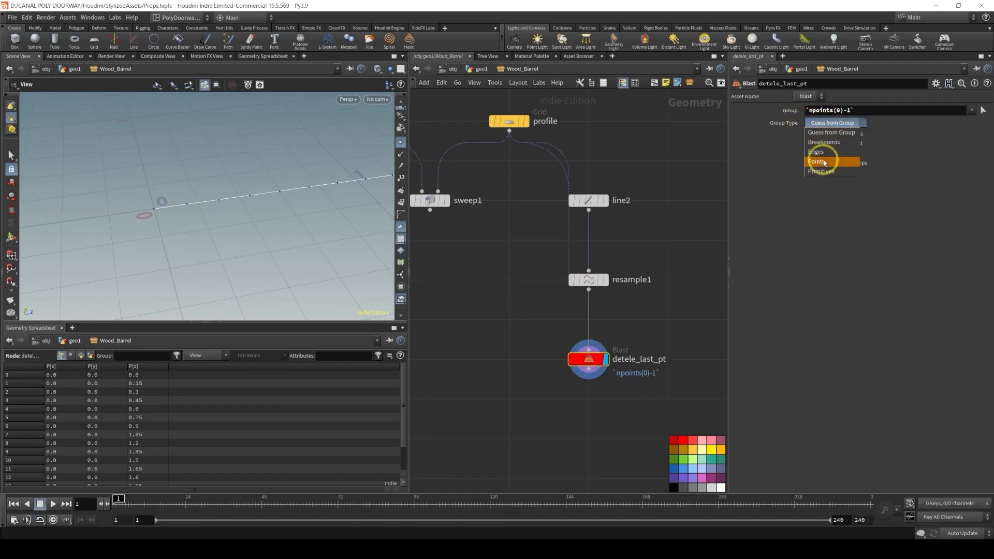
click(817, 162)
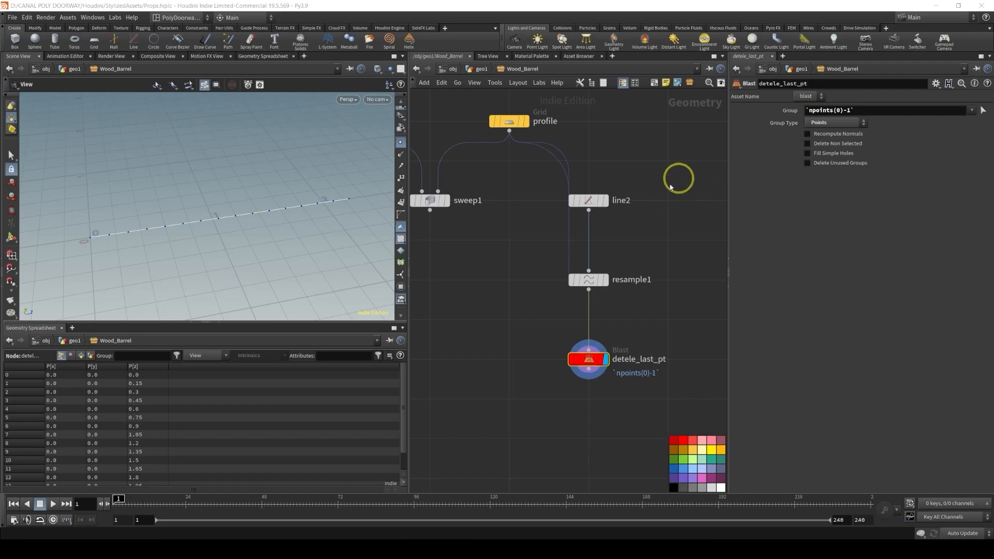
Set line2's Number of Planks to 17 and color the line2 node yellow-orange like the profile node
click(585, 201)
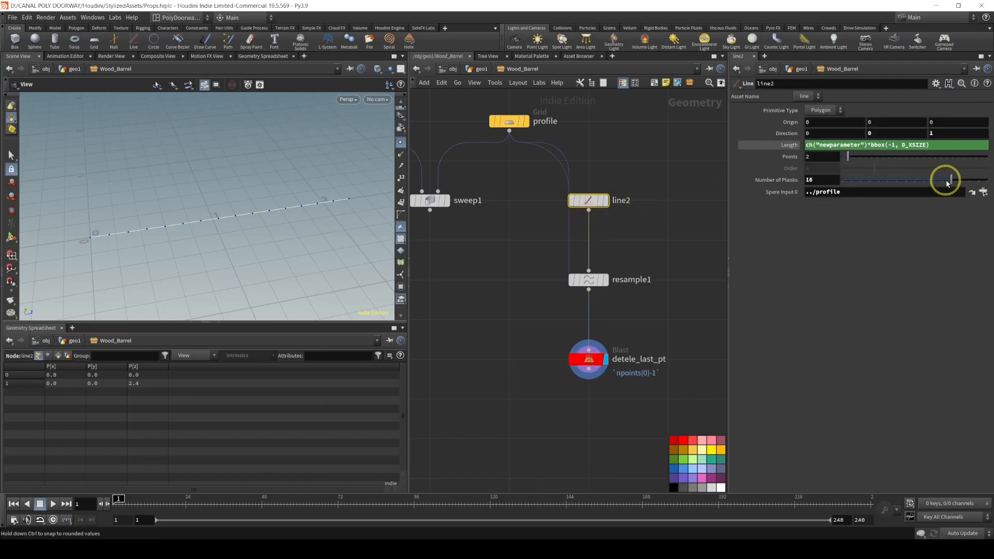
mouse_move(946, 182)
mouse_down()
mouse_move(890, 183)
mouse_move(962, 183)
mouse_up()
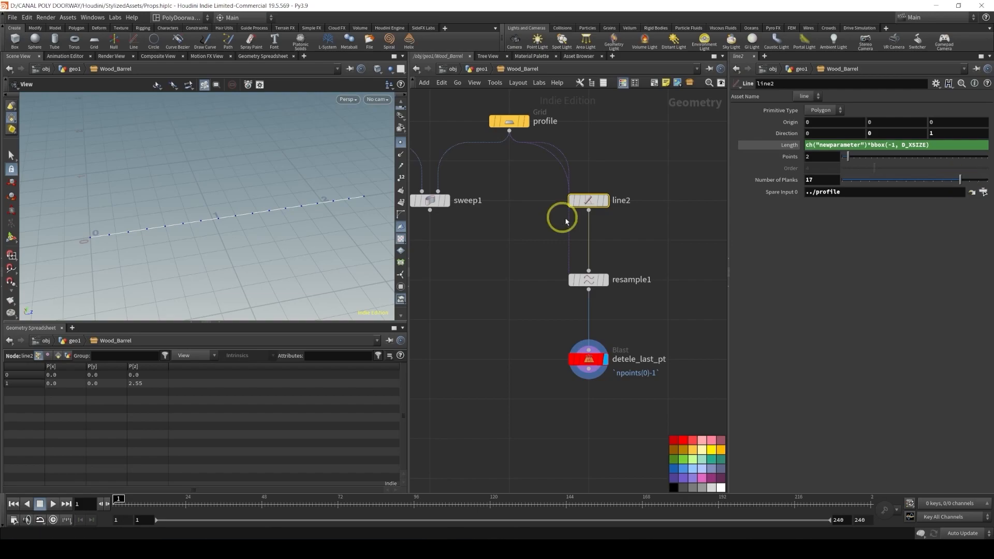
drag(643, 176, 557, 219)
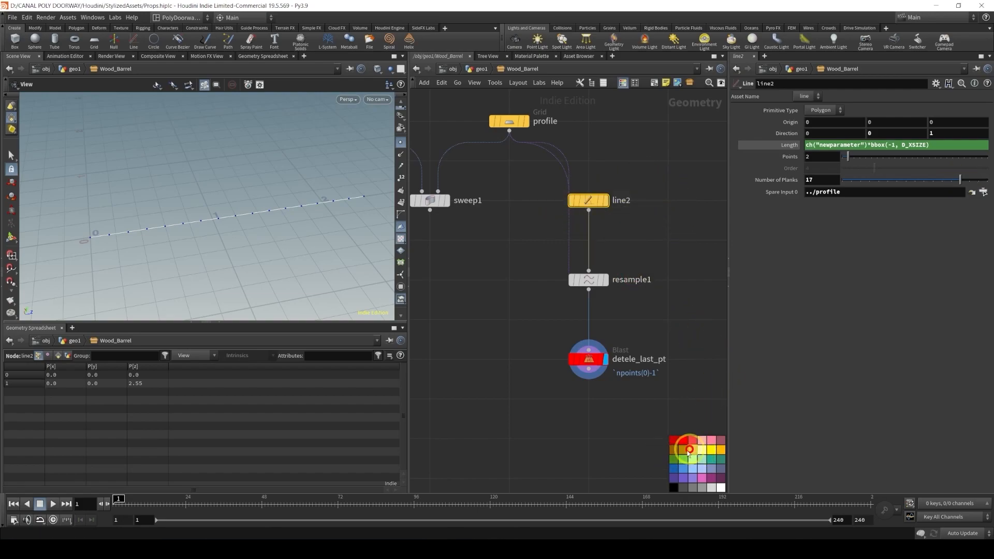
Display resample1's result and examine its Length expression
click(597, 286)
click(613, 280)
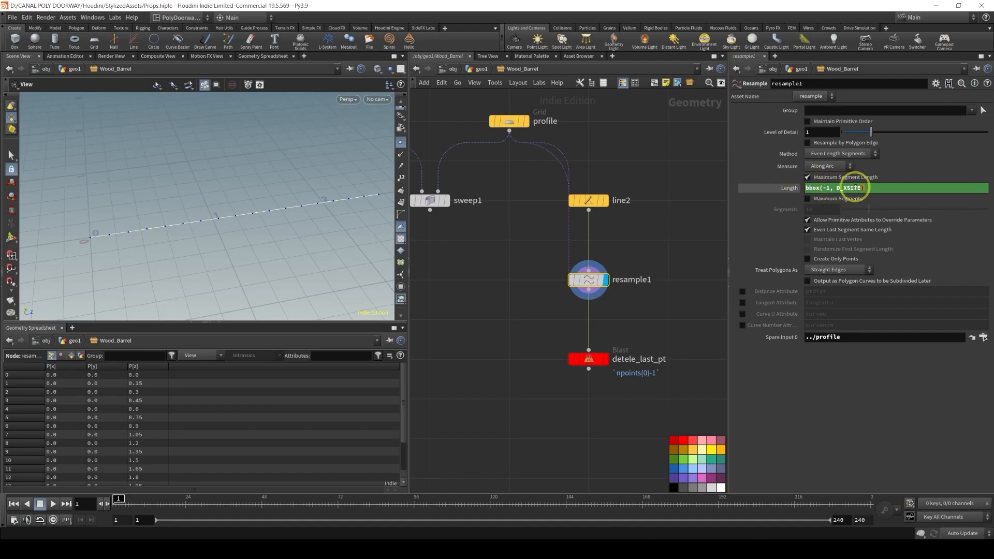
click(788, 190)
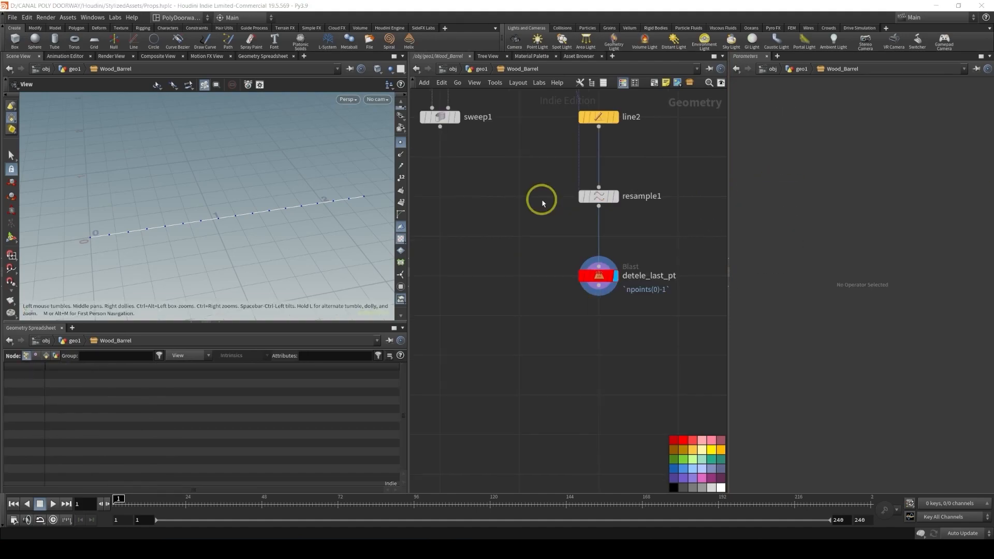
Rename the line2 node as barrel_length
middle_drag(581, 165, 554, 214)
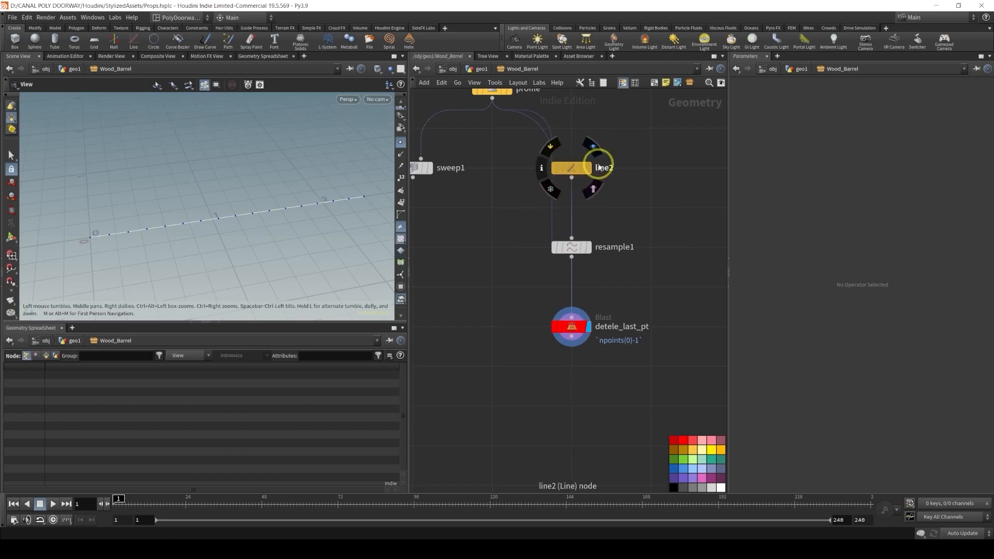
double_click(598, 167)
text(barrel_length)
key(Return)
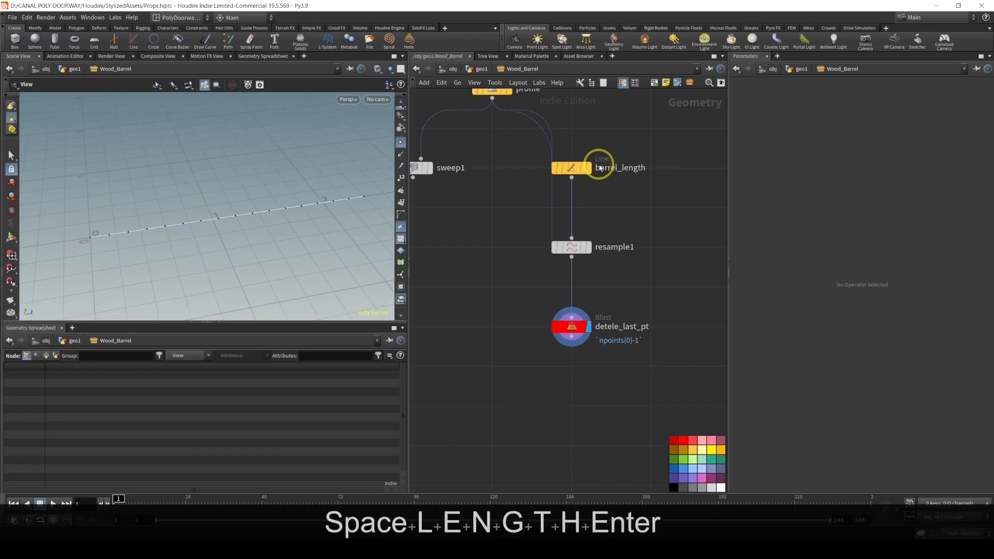
middle_drag(521, 350, 517, 287)
mouse_move(579, 268)
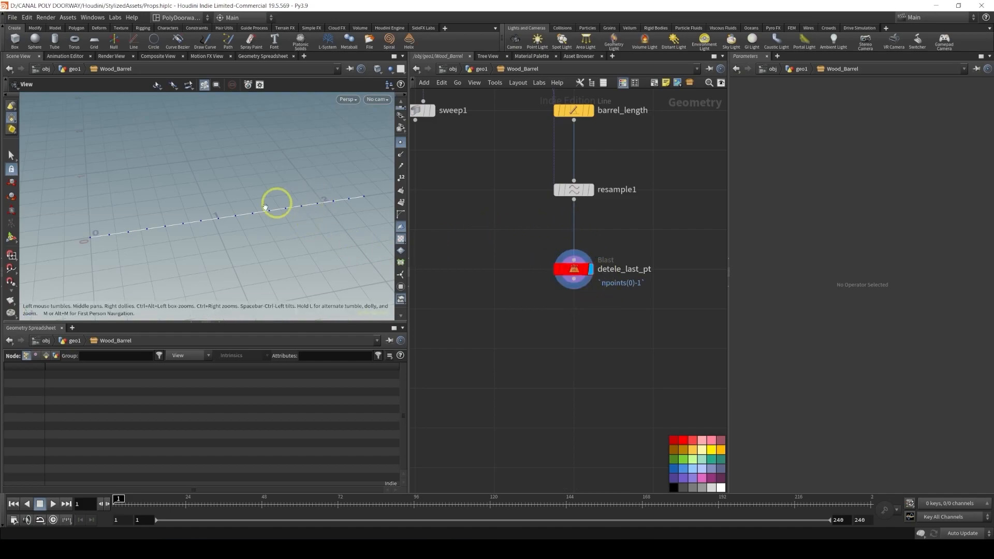
Insert an Attribute Wrangle node between resample1 and detele_last_pt and color it pale yellow
drag(573, 273, 574, 349)
click(544, 300)
key(Tab)
text(wra)
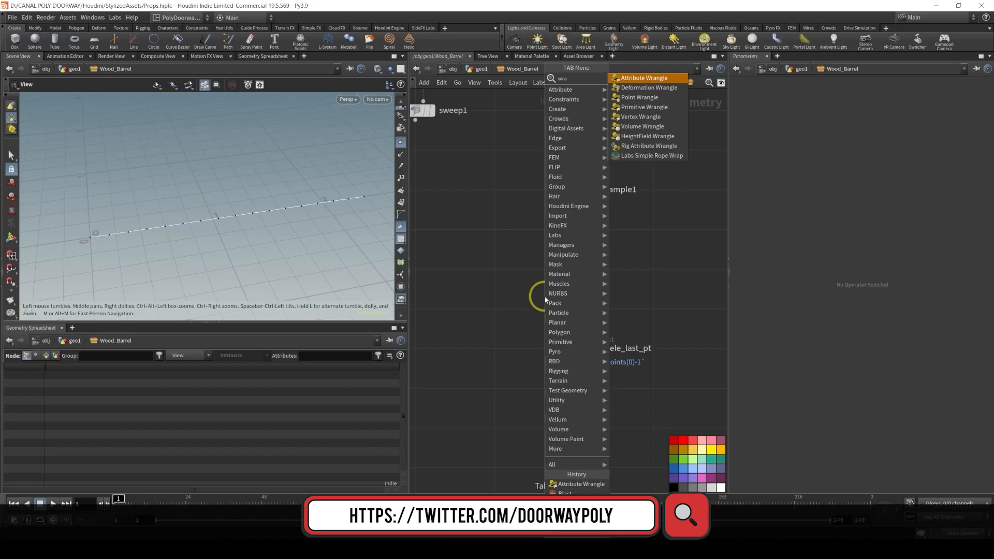
key(Return)
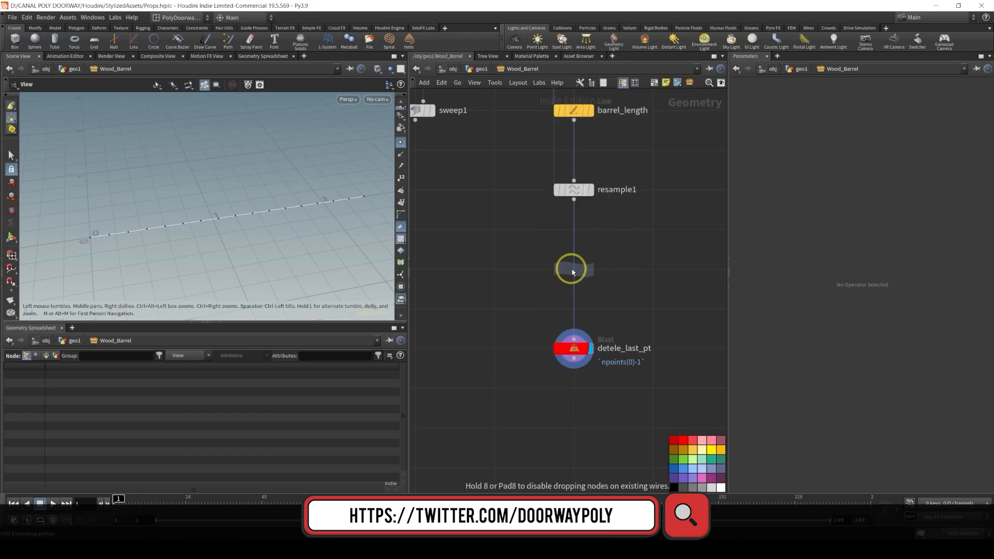
click(572, 271)
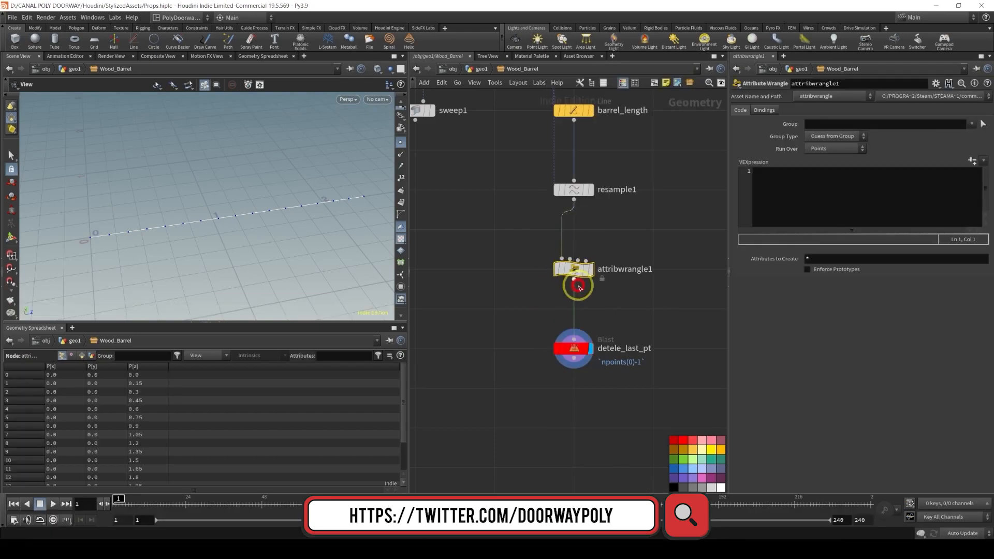
click(574, 271)
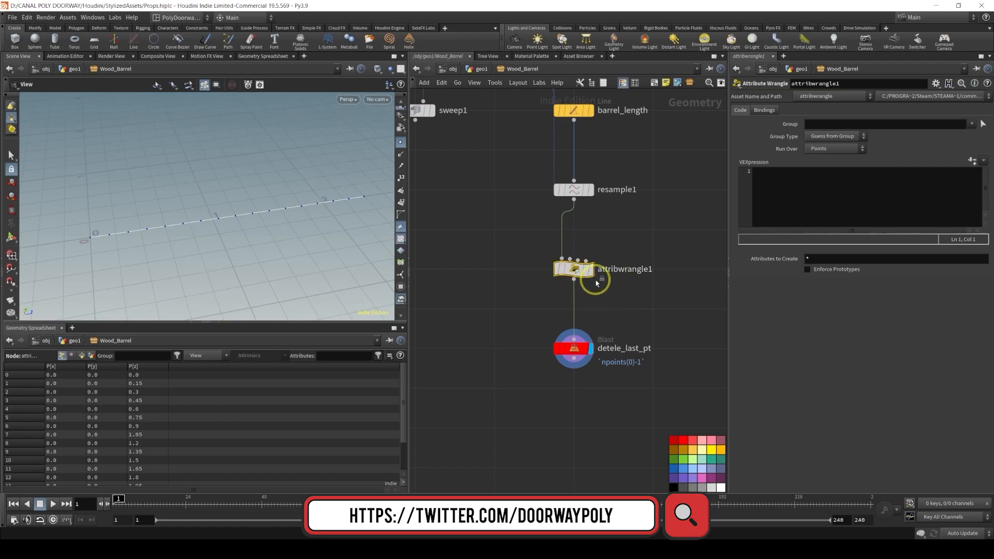
click(703, 451)
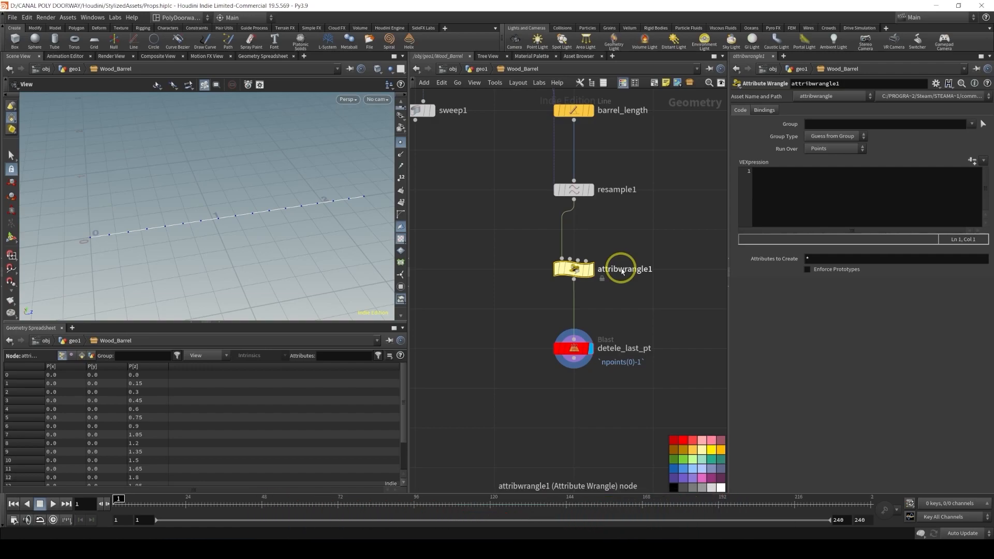
click(802, 190)
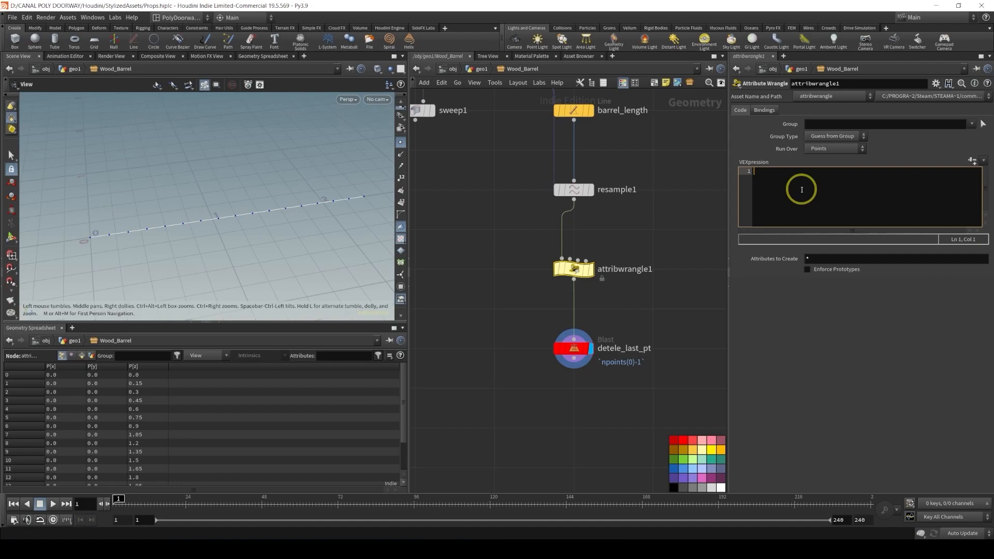
text(vecto)
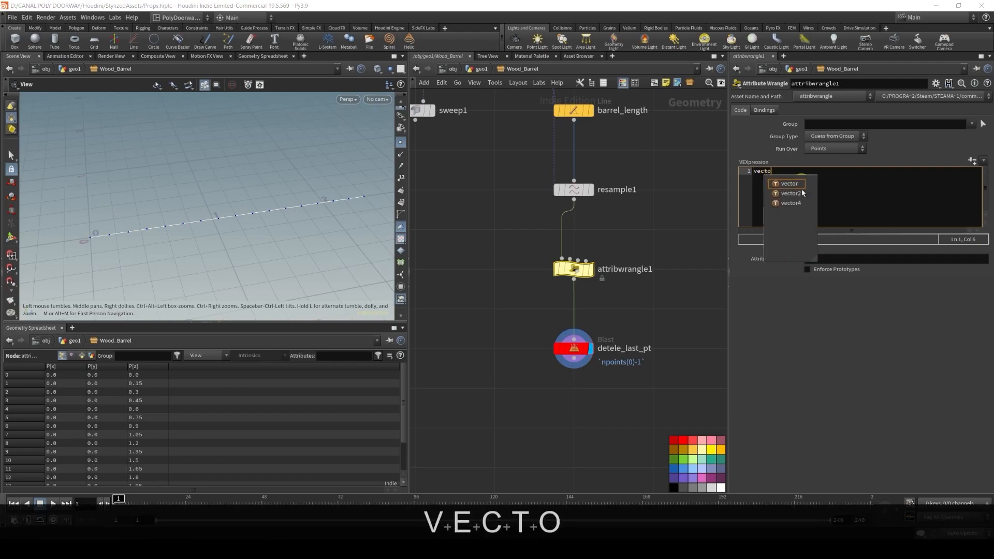
text(r pos)
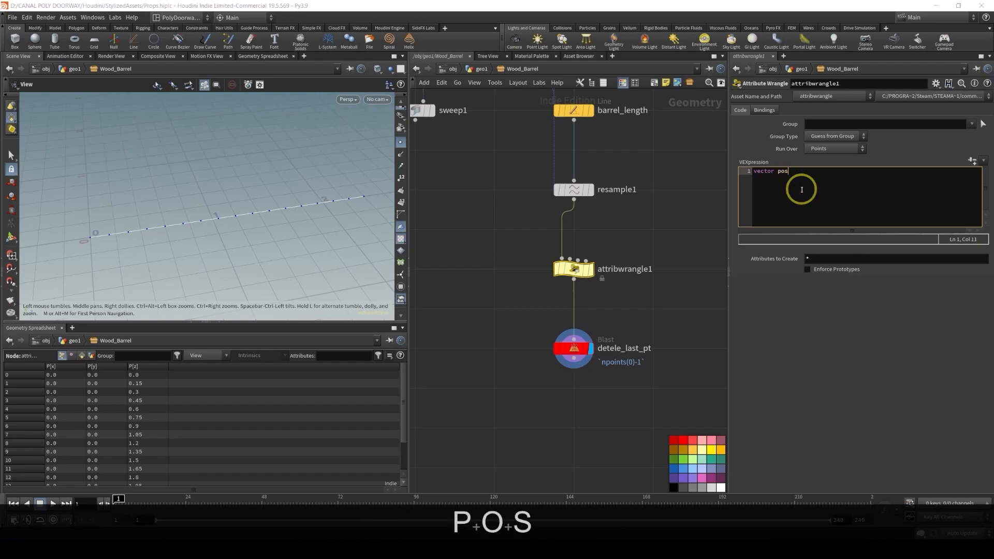
text( = point()
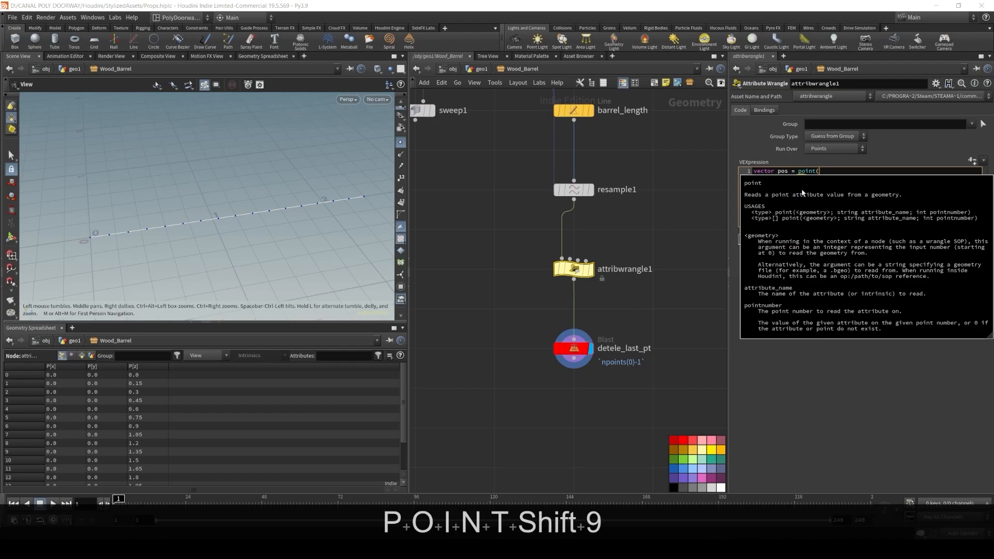
text(0, "P")
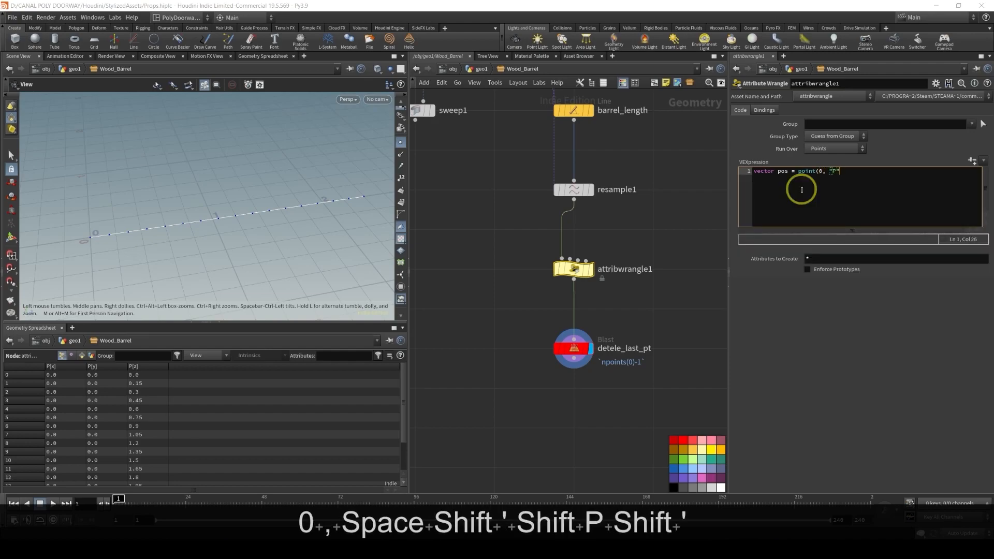
text(,)
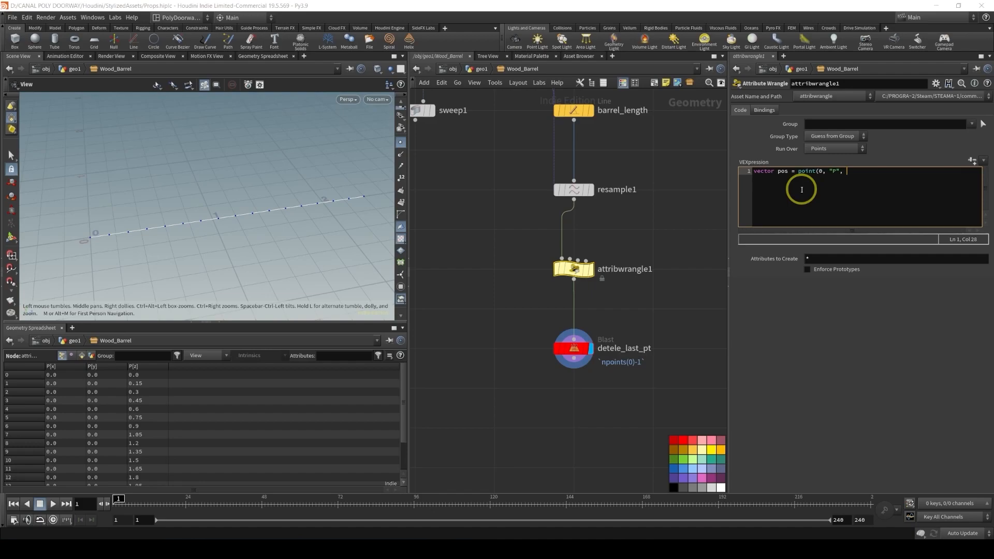
text(()
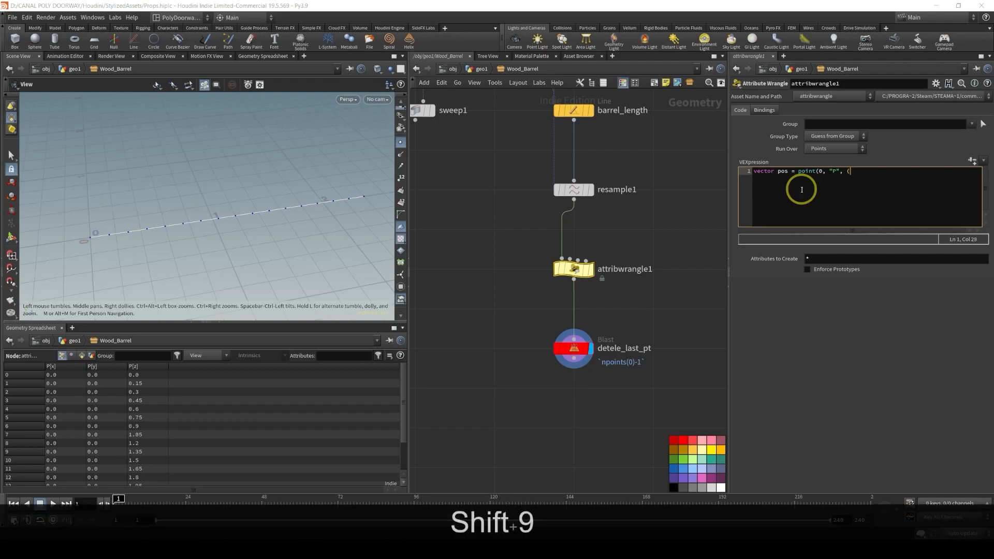
text(@ptnum+)
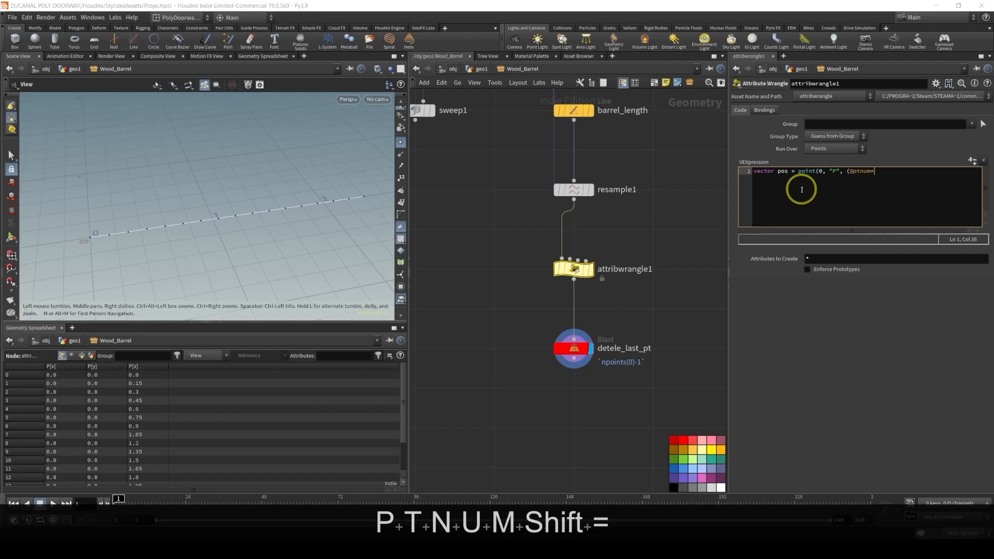
text(1))
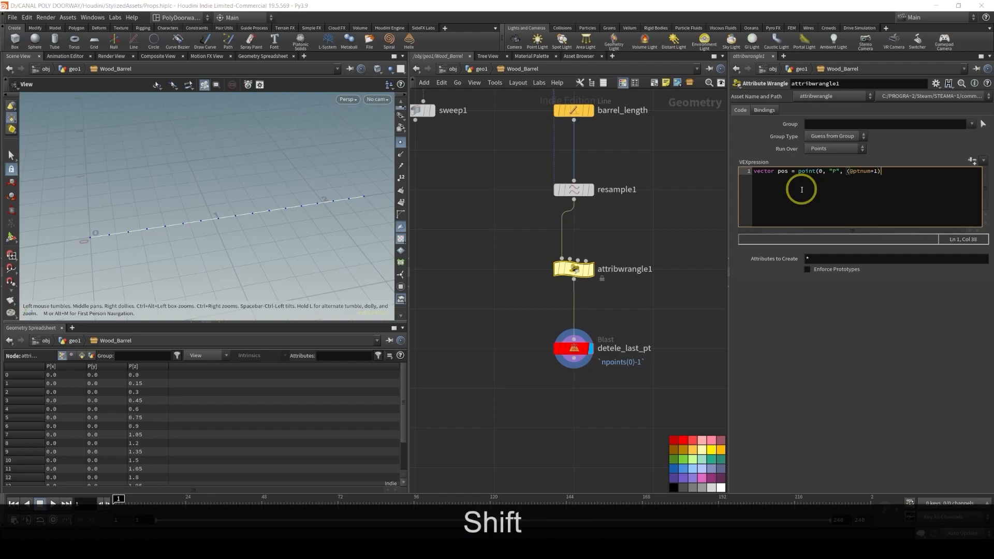
text(%)
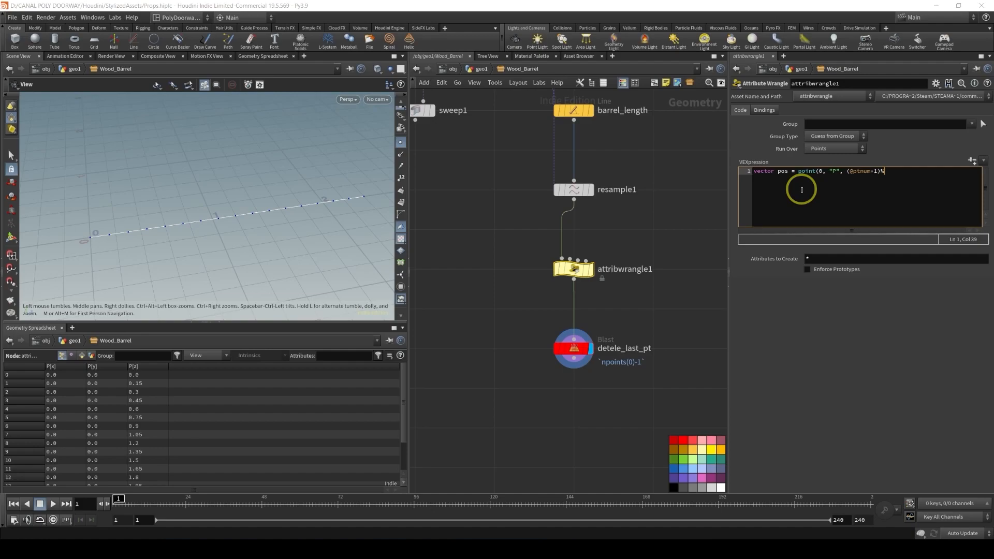
text(npoi)
key(Down)
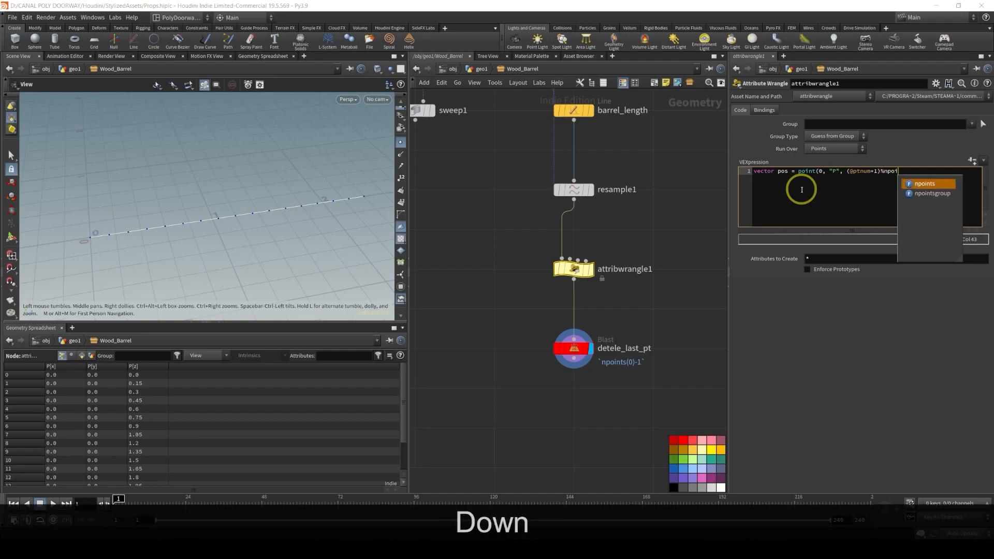
key(Return)
text(()
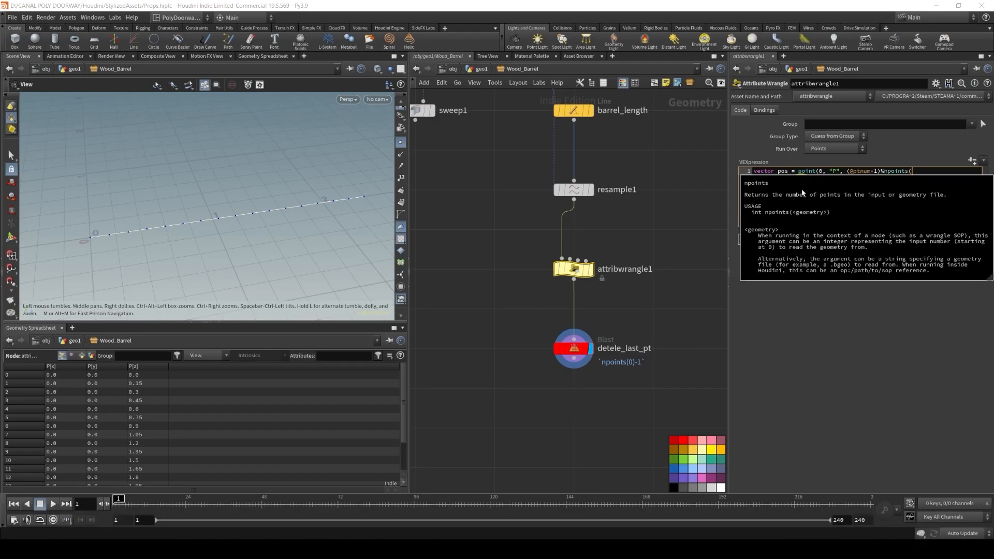
text(0))
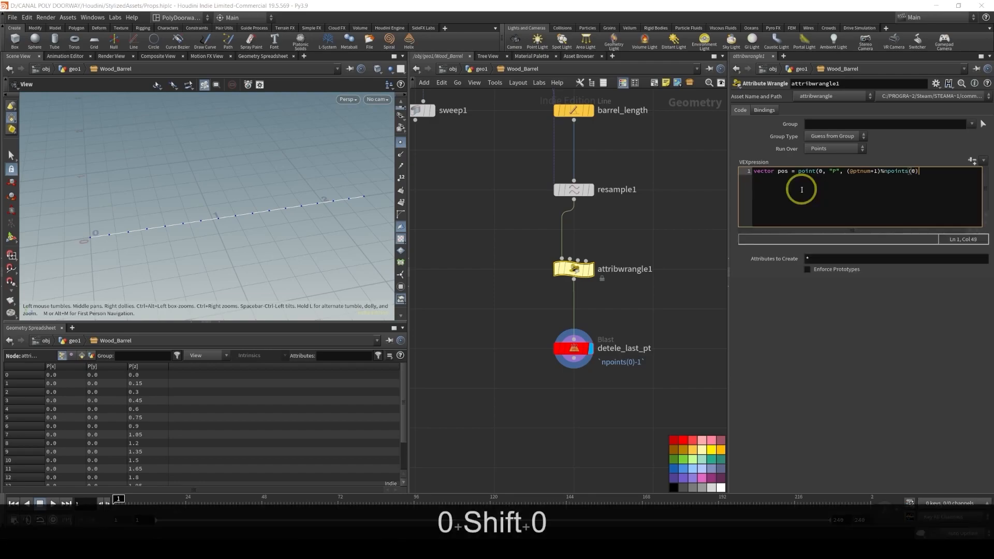
text())
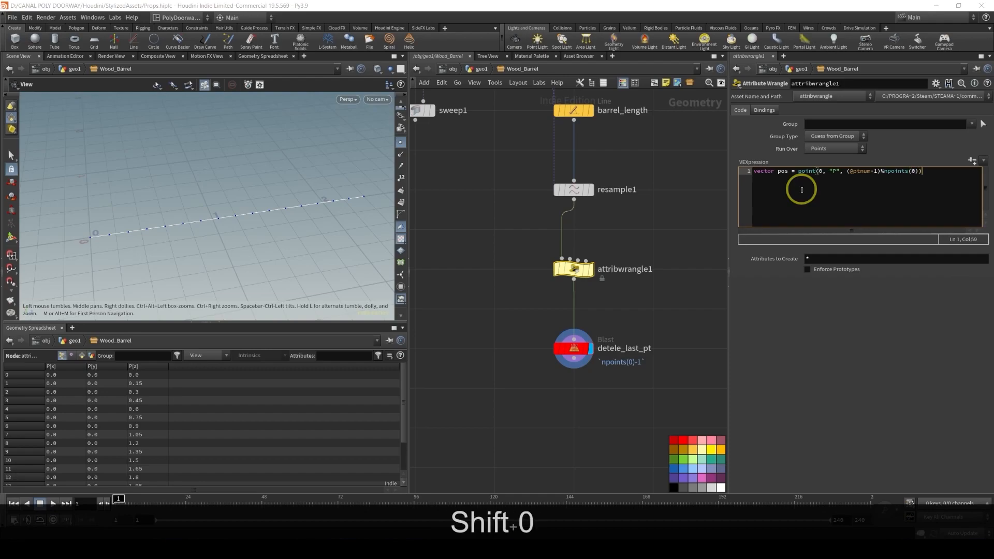
text(;)
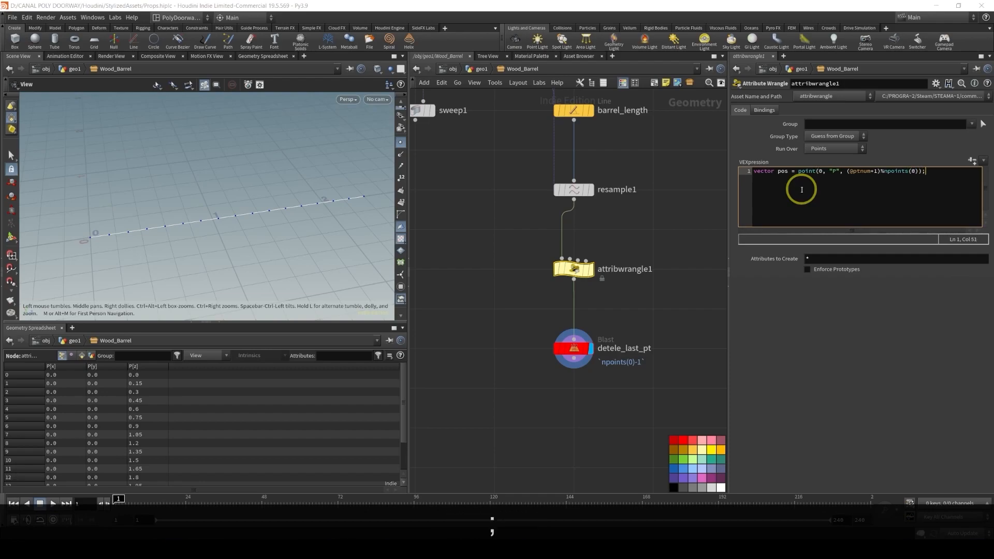
key(Return)
Add a second VEX line that points the normals toward the next point: `@N = normalize(pos-@P);`
text(@N)
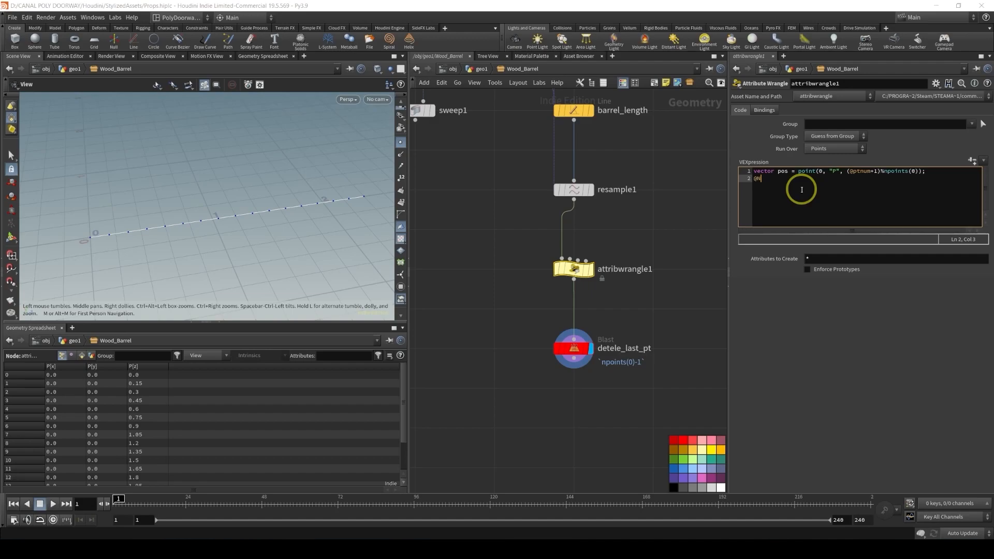
text(= )
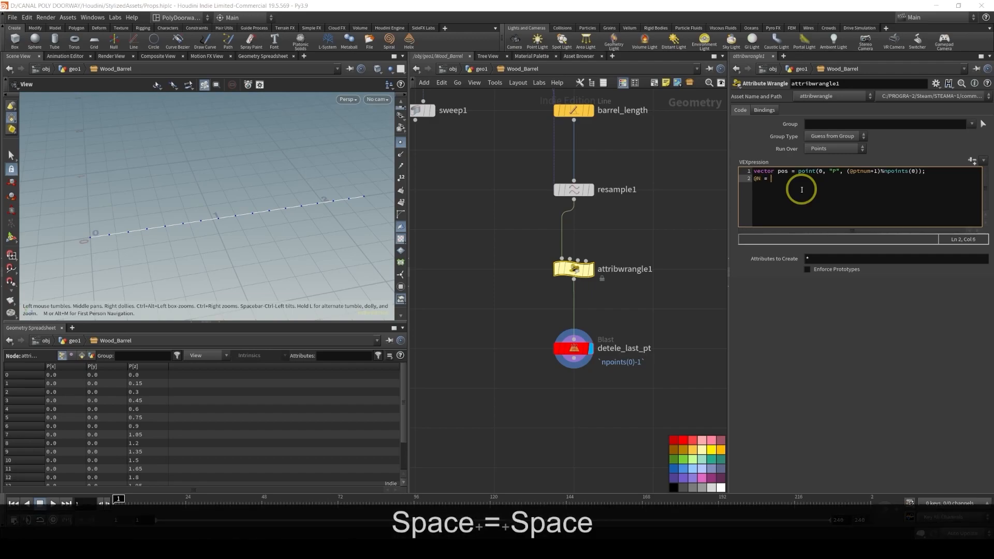
text(nor)
key(Down)
key(Down)
key(Return)
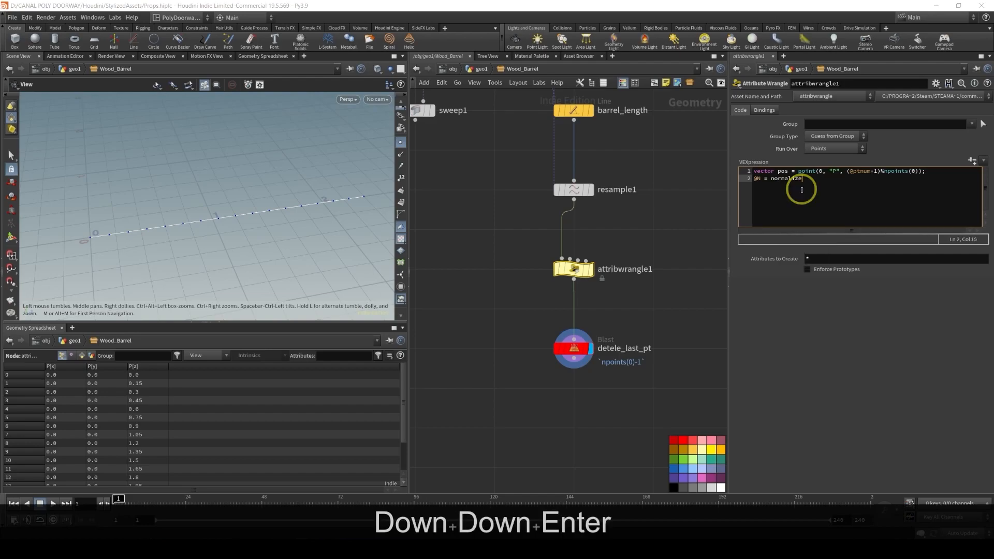
text(()
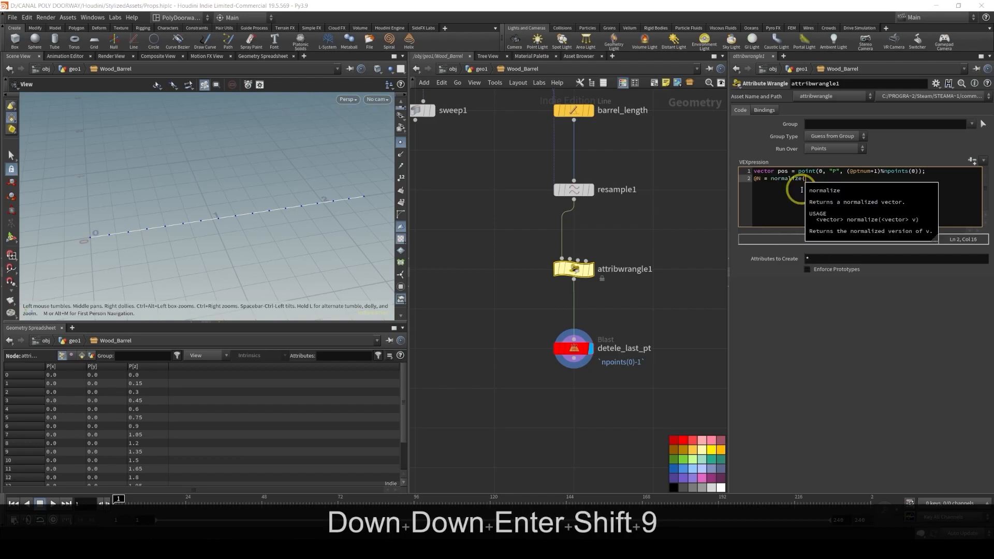
text(pos)
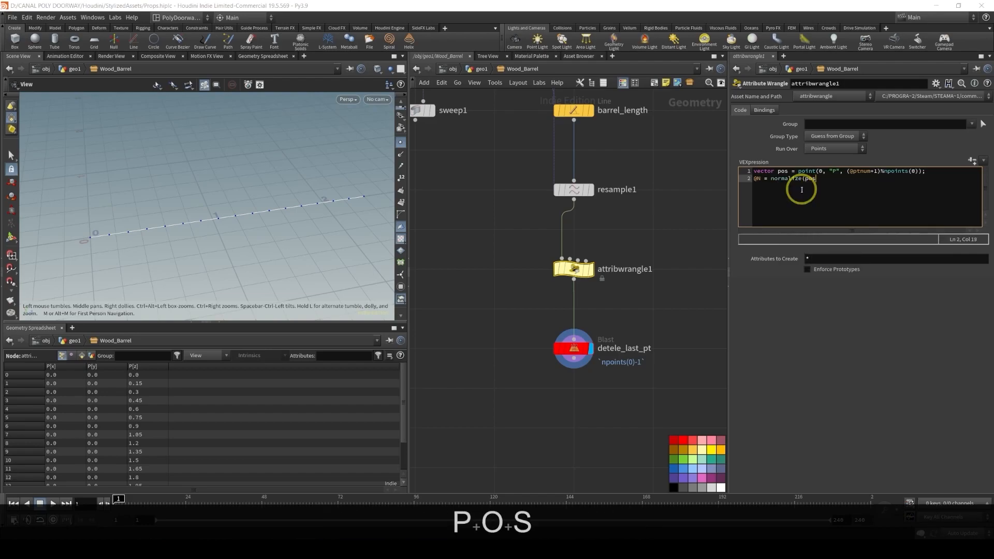
text(-@P)
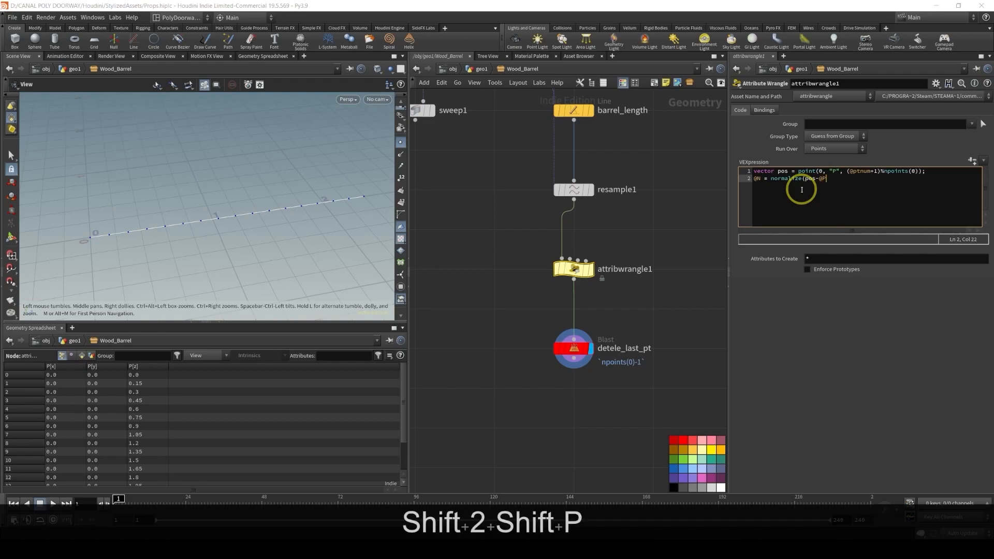
text();)
key(Return)
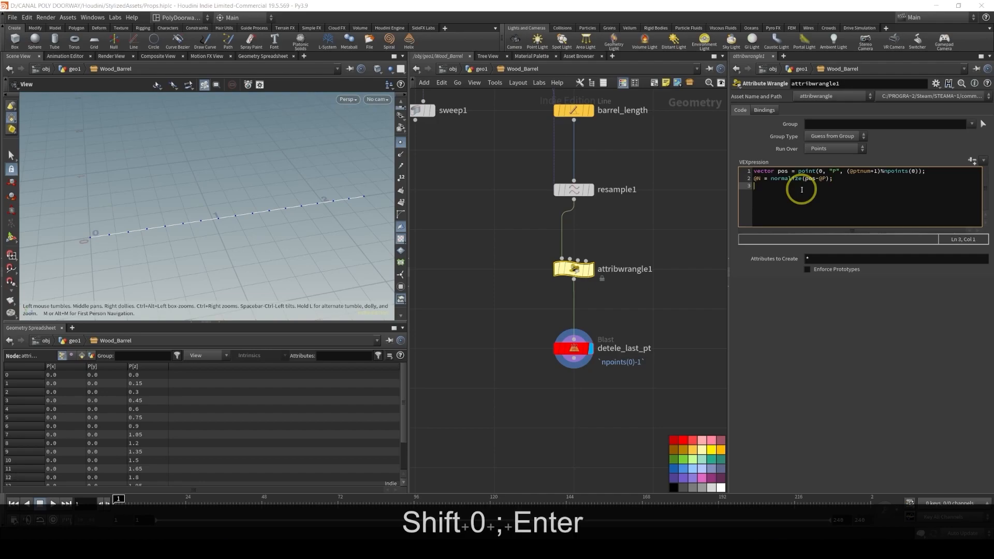
Add a third VEX line defining the up vector: `v@up = {0, 1, 0};`
text(v)
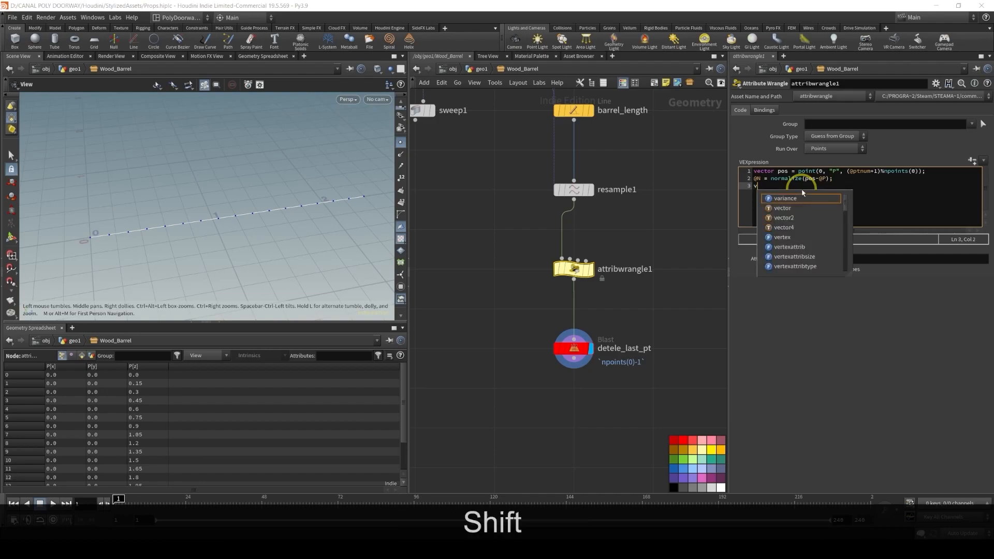
text(@up = )
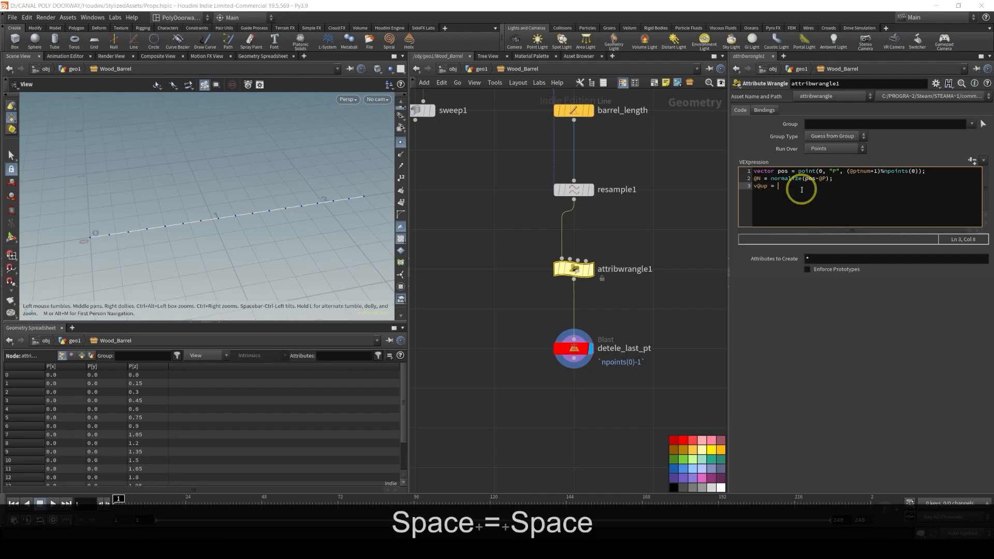
text({)
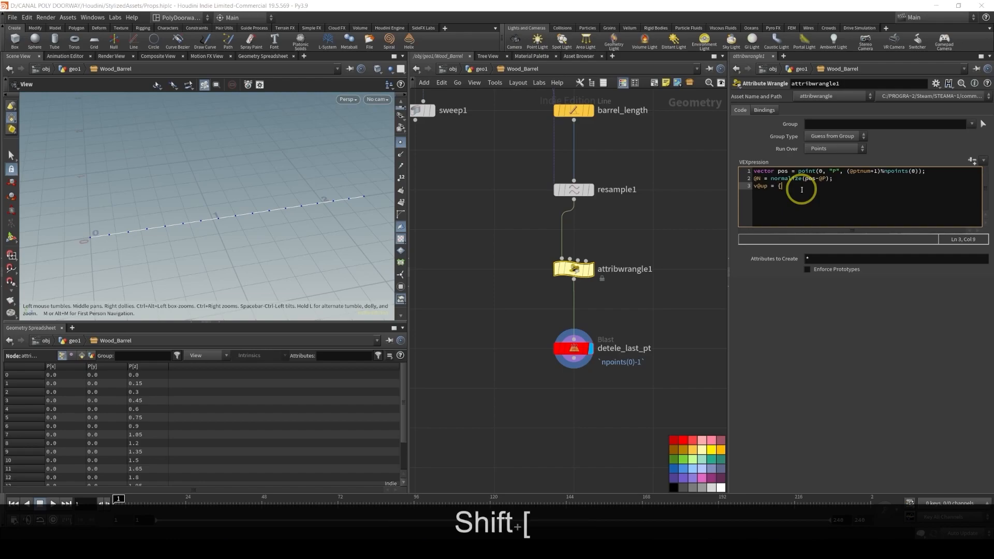
text(0, )
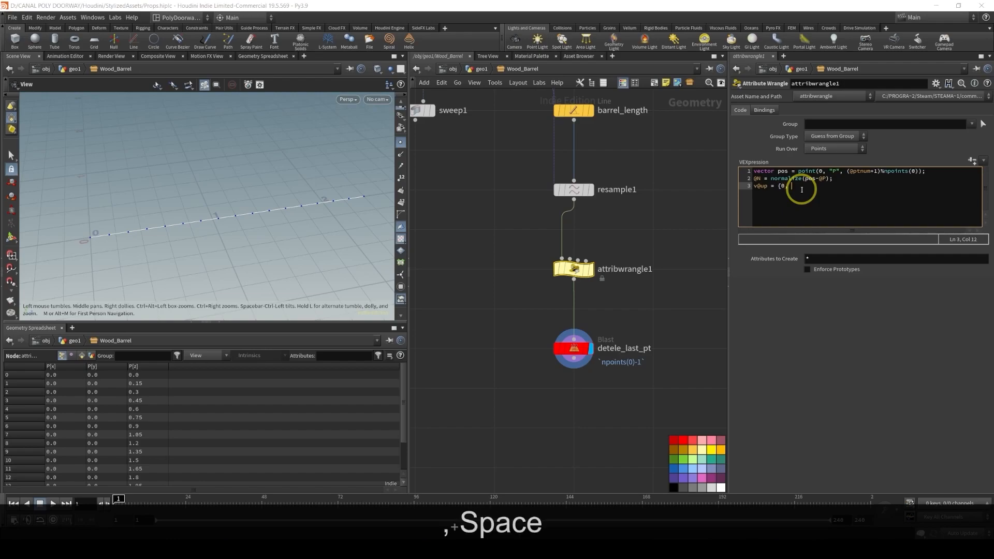
text(1, 0")
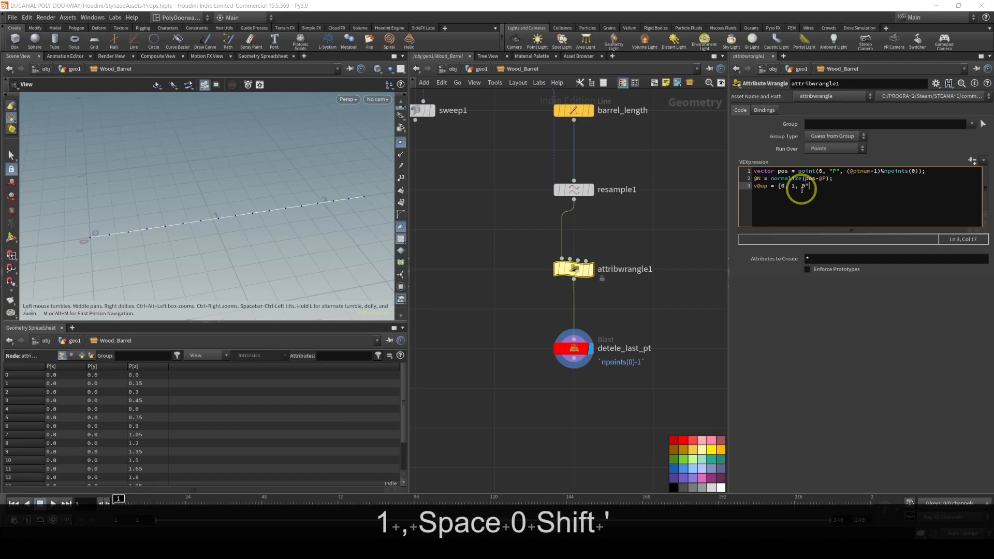
key(BackSpace)
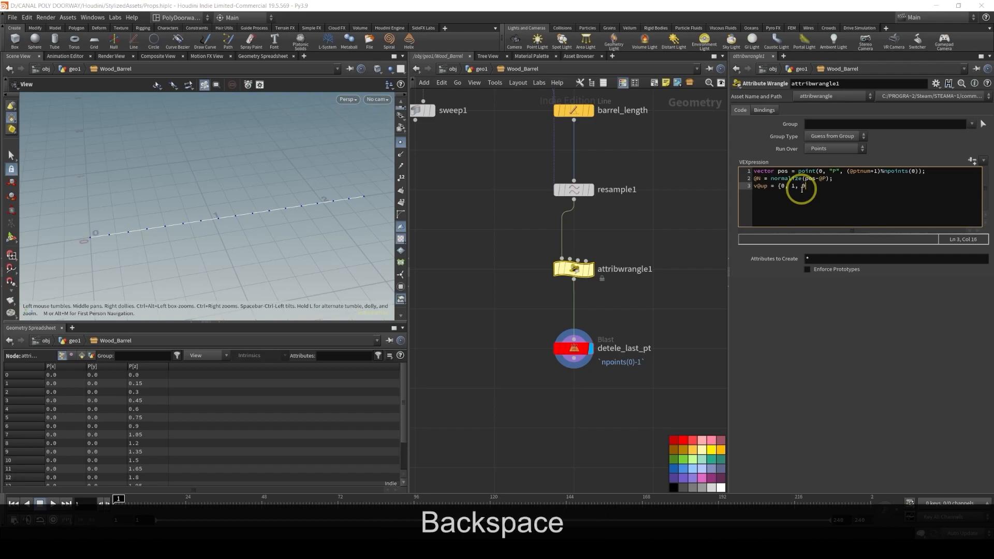
text(};)
key(Return)
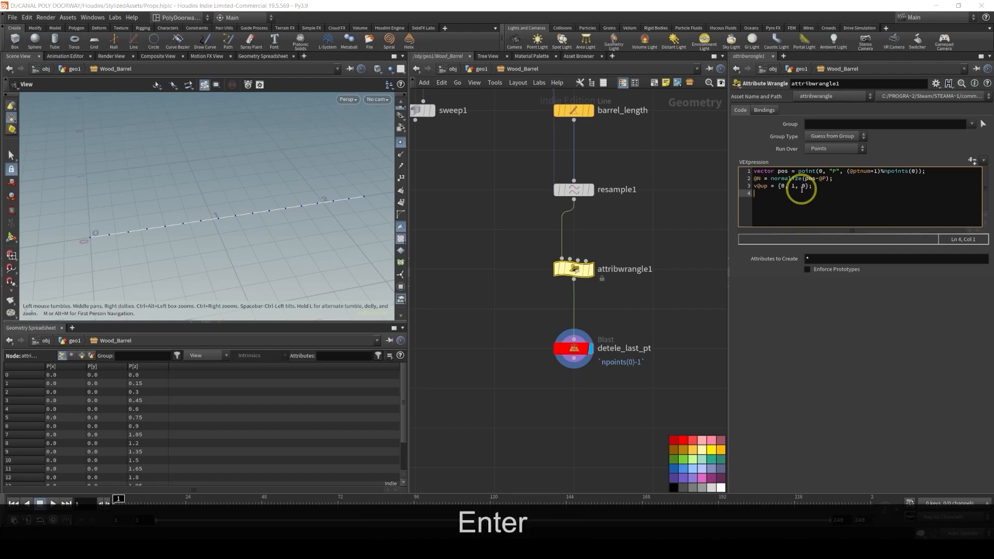
Add a fourth VEX line that computes the right vector: `v@right = normalize(cross(@N, v@up));`
text(v@right)
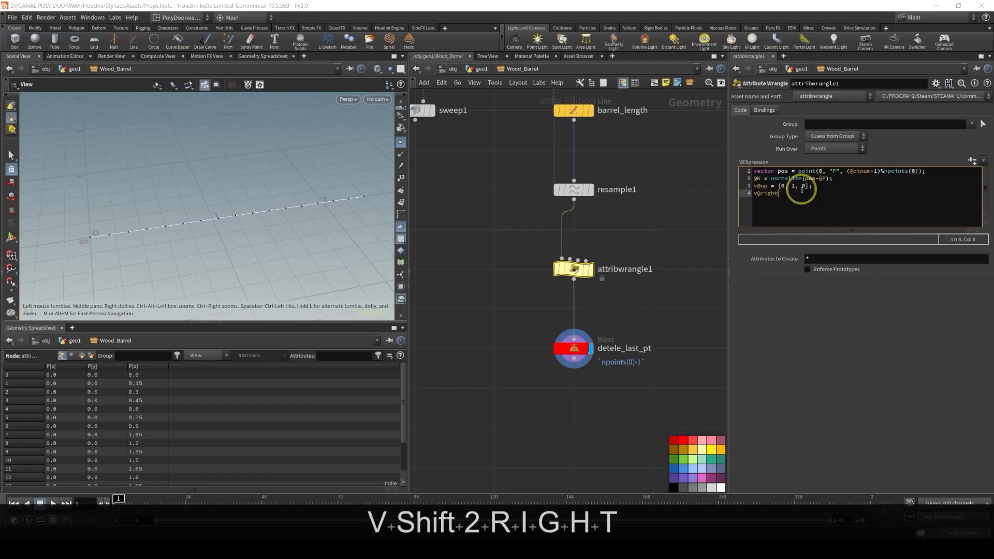
text( = no)
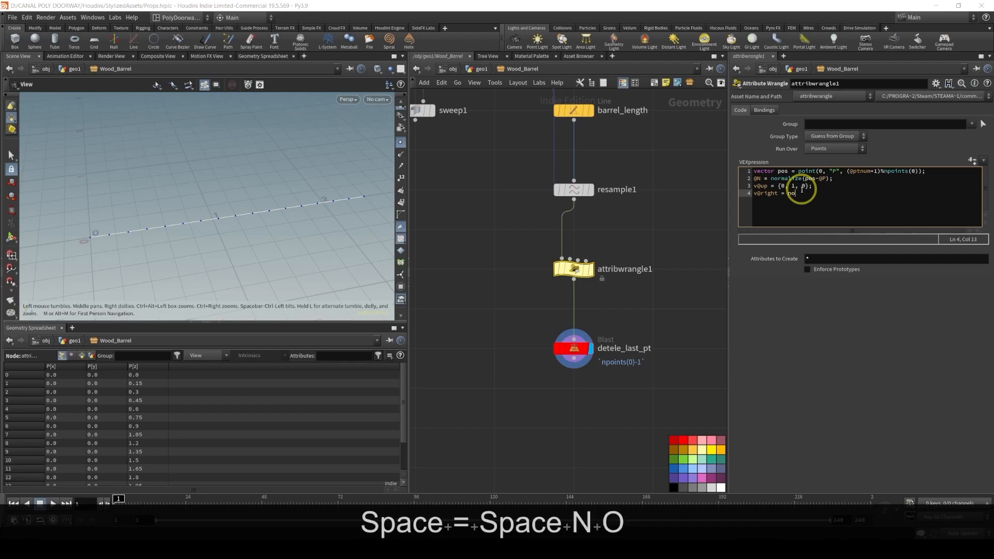
text(rmali)
key(Down)
key(Return)
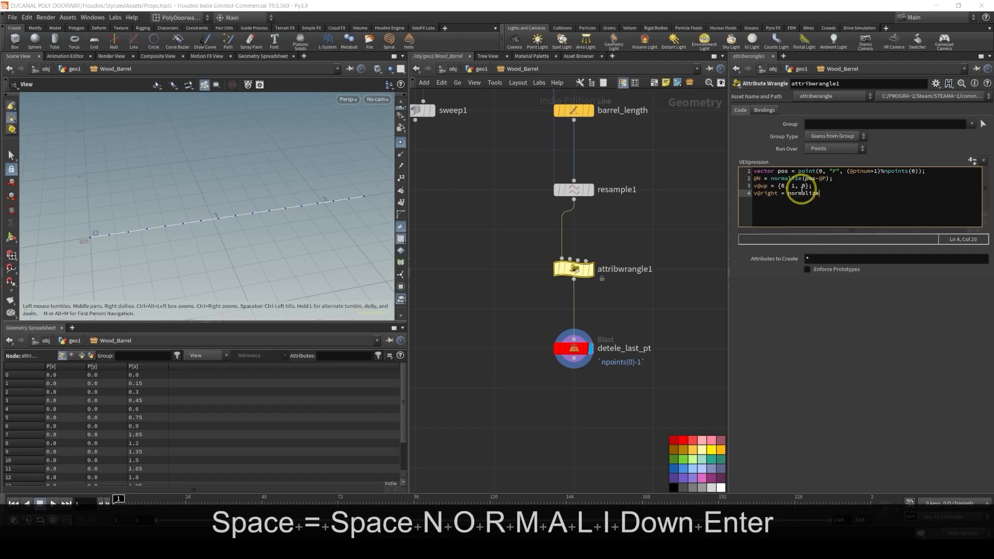
text(()
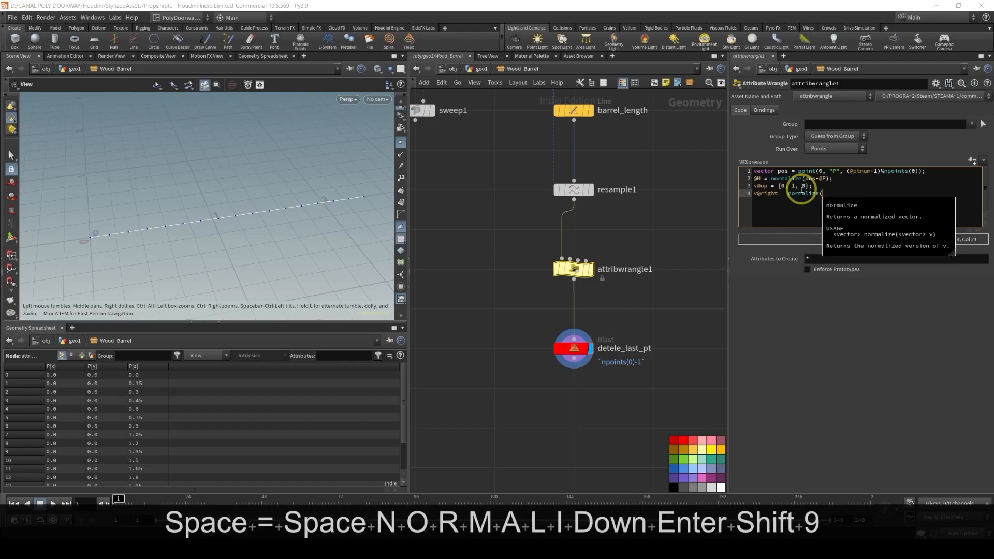
text(cross(@N)
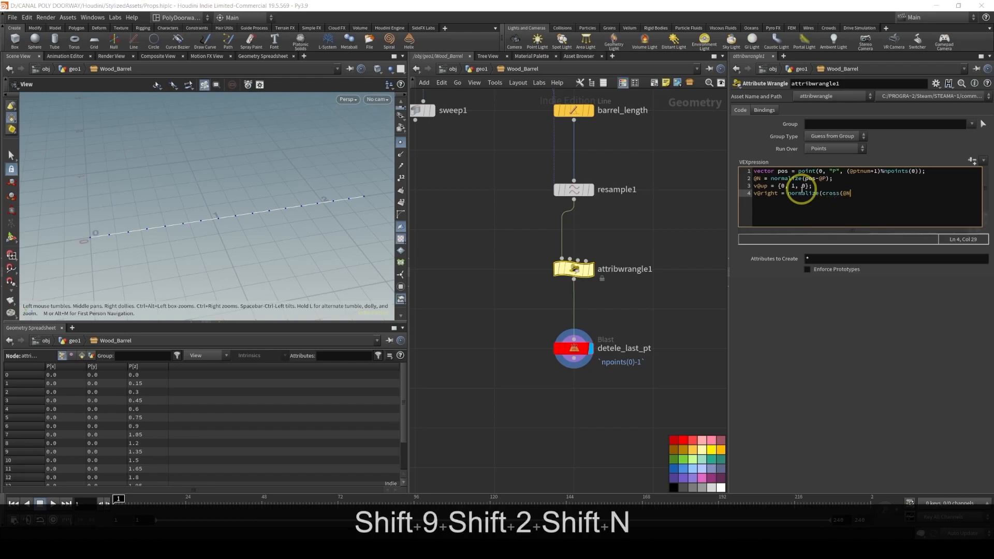
text(, v@up)))
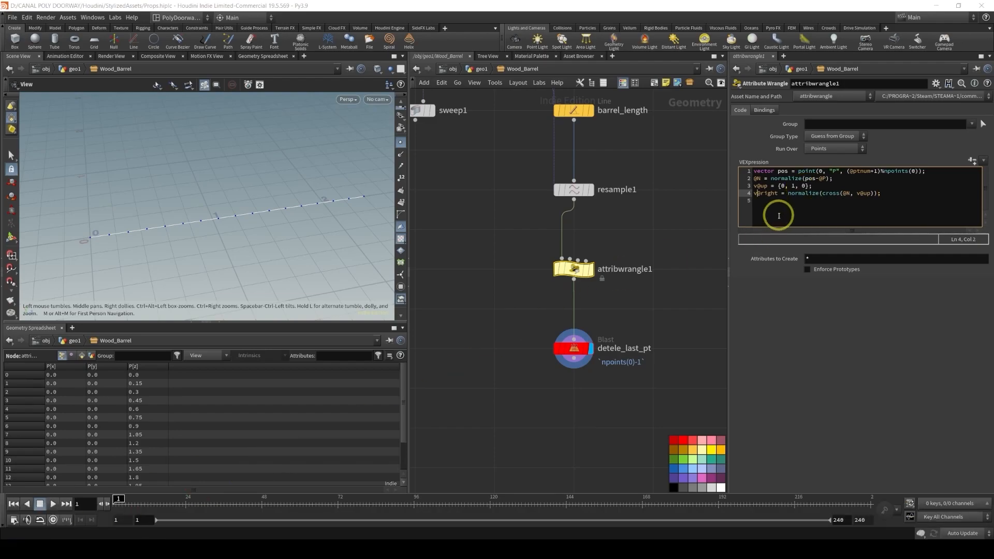
text(;)
key(Return)
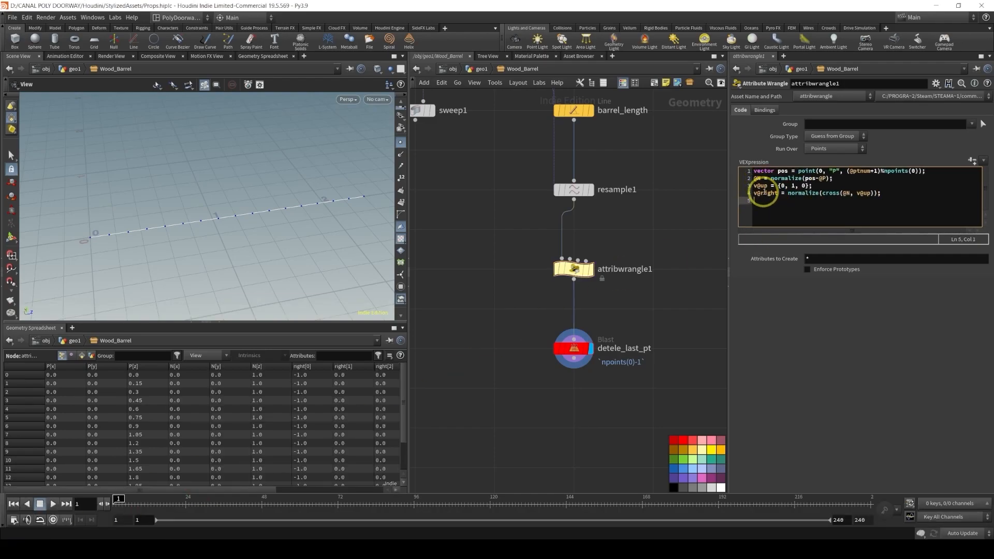
Display the point normals and turn on the right and up vector visualizers in the viewport
drag(756, 185, 749, 186)
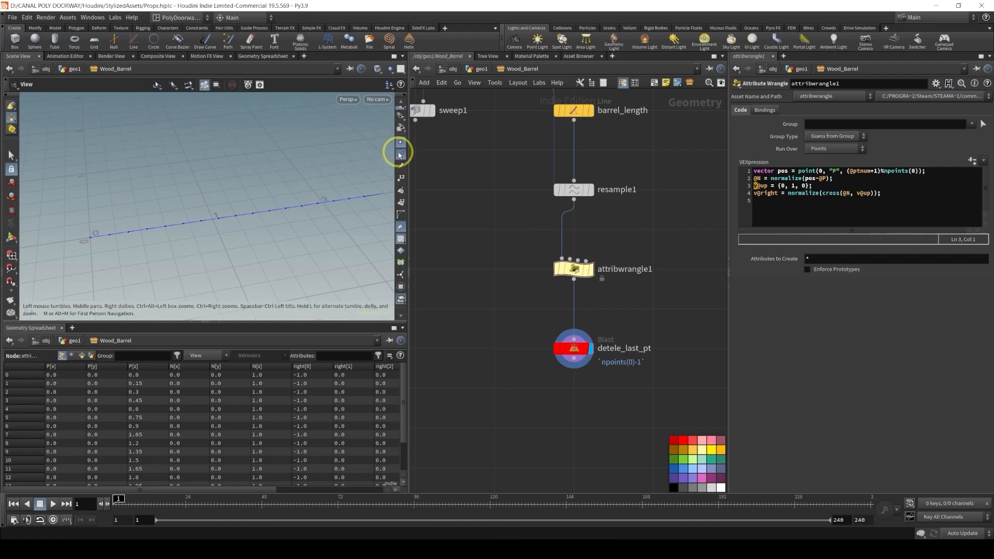
click(401, 155)
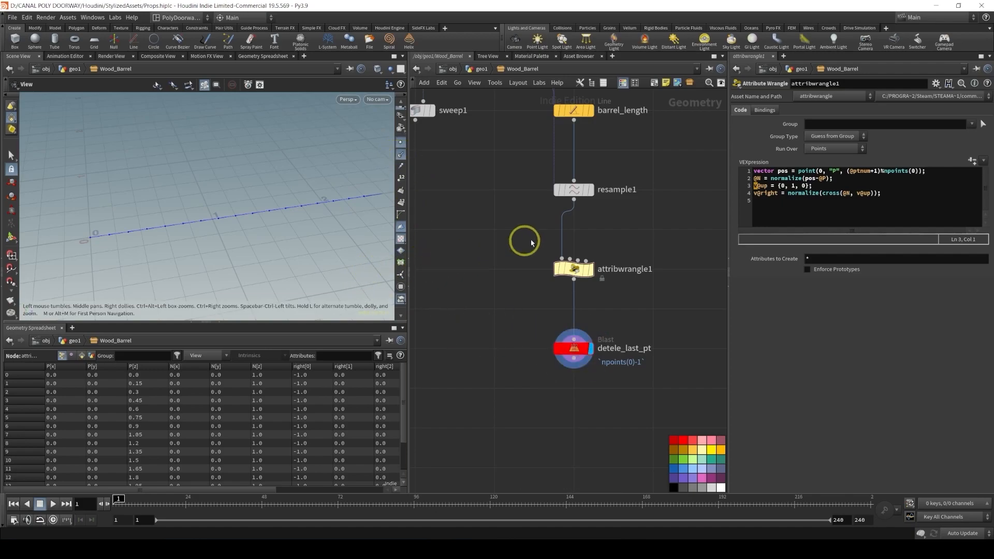
click(774, 193)
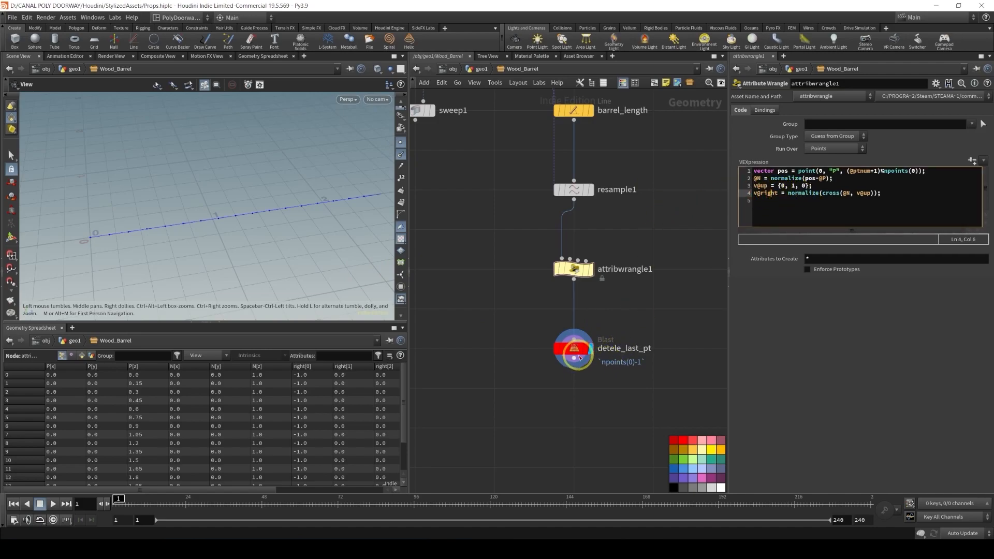
scroll(403, 278, down, 2)
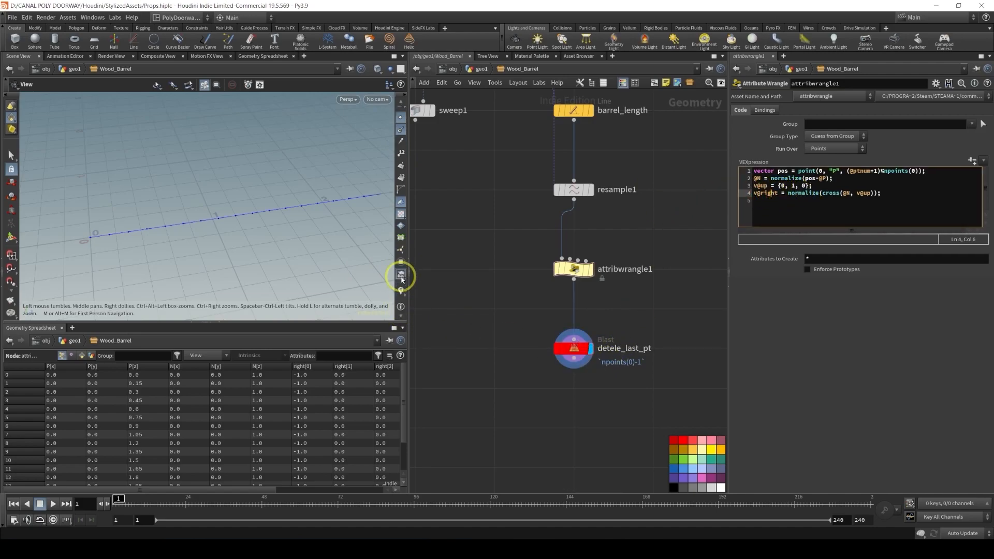
click(401, 292)
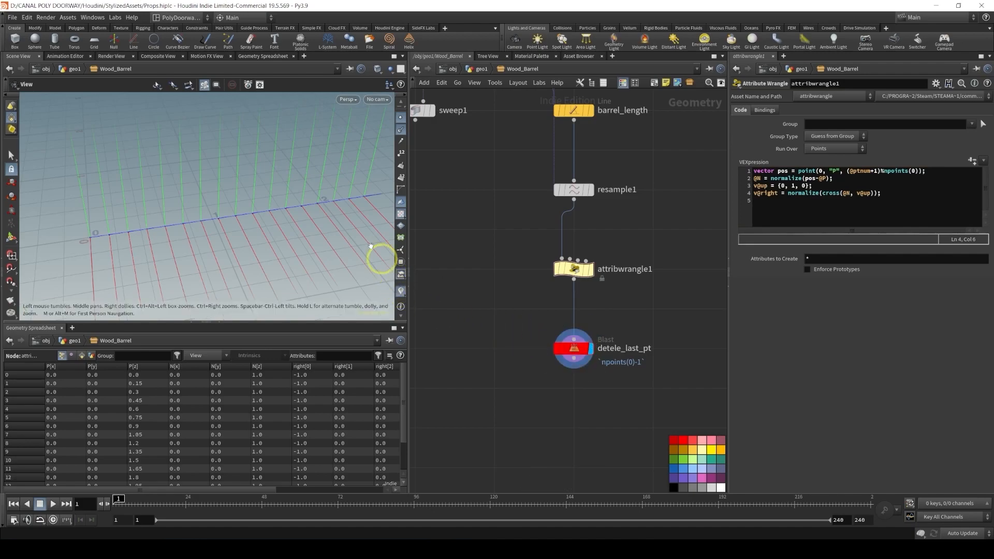
Check the point attributes in the node info of detele_last_pt
mouse_move(565, 355)
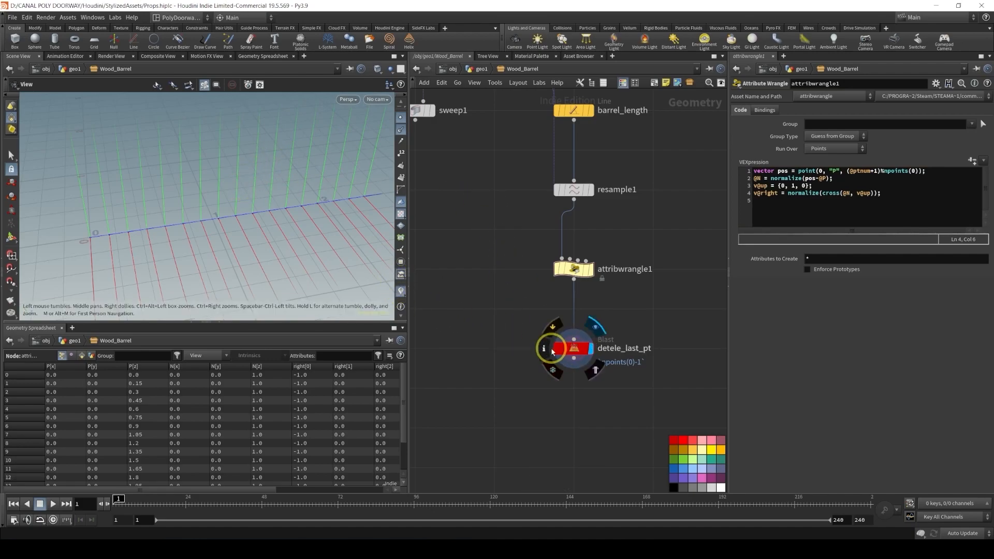
click(544, 351)
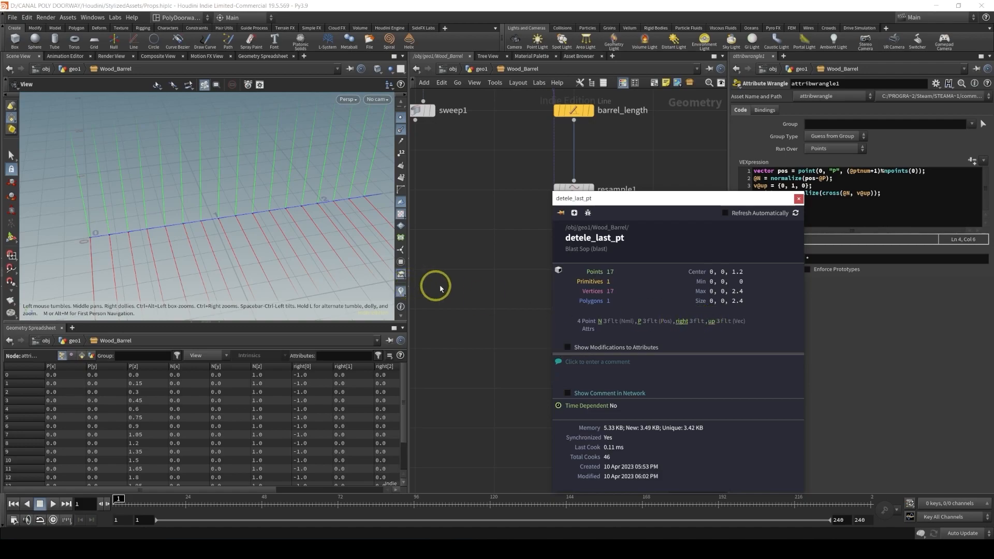
click(458, 284)
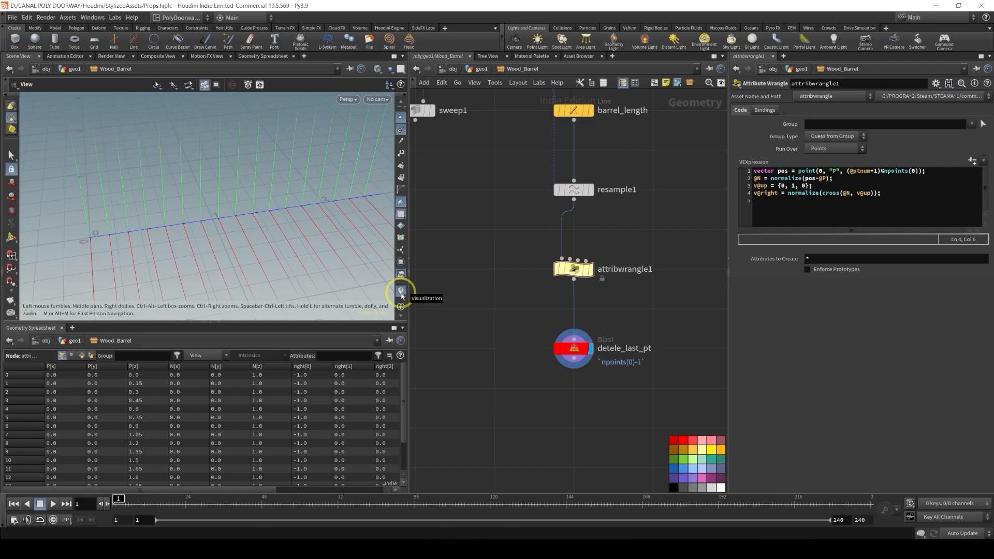
Review the marker settings of the right and up visualizers, including vector style, attribute and marker color
click(401, 293)
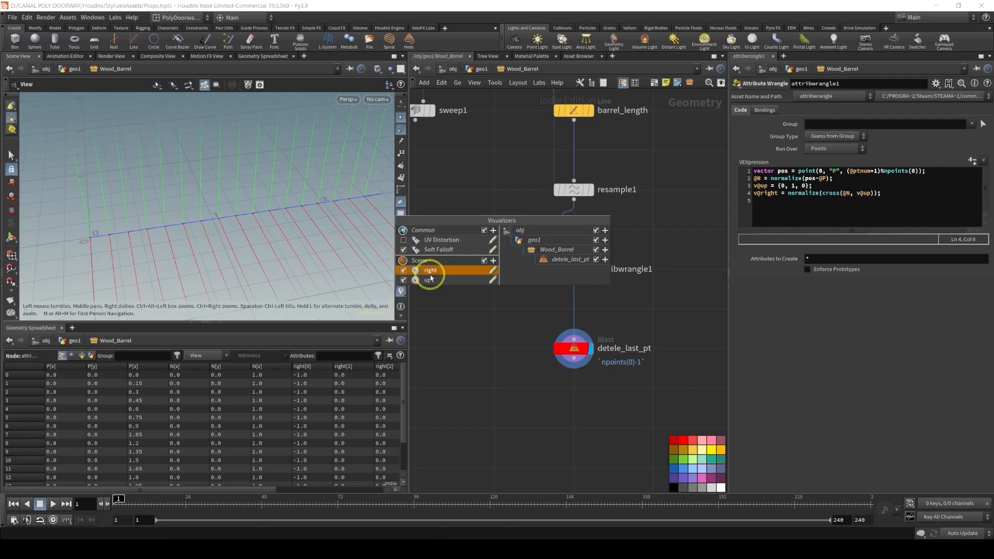
click(491, 270)
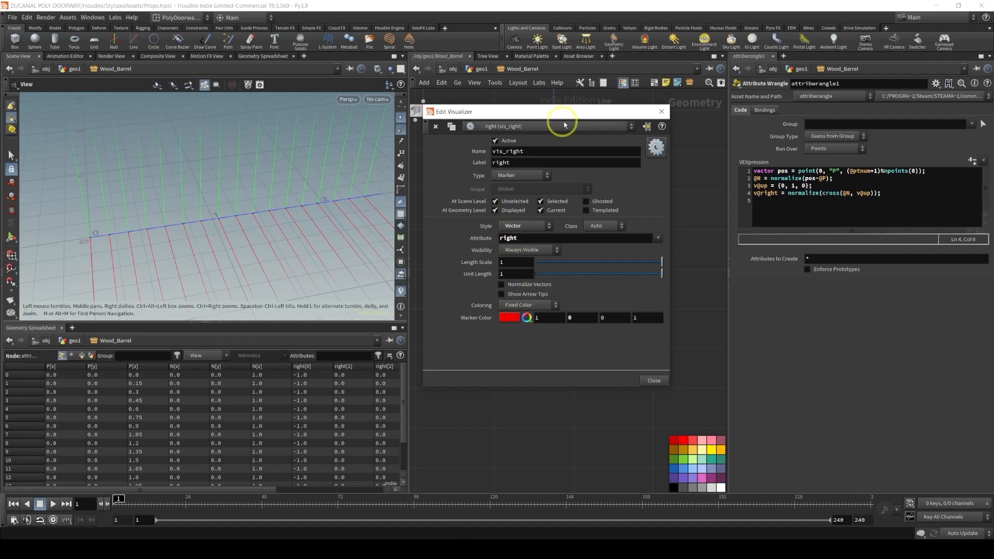
click(596, 127)
click(497, 191)
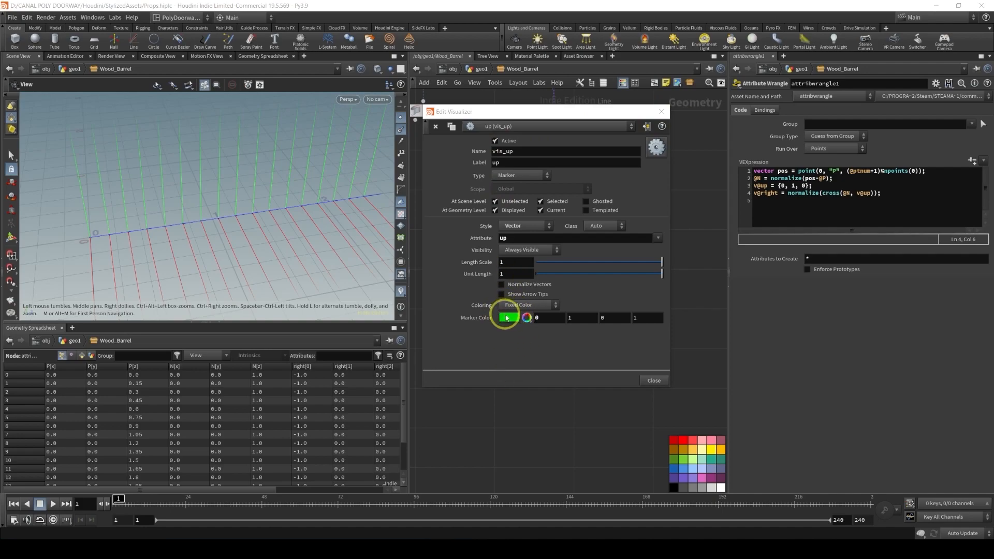
click(662, 111)
Add a Copy to Points node to the network below detele_last_pt
key(Tab)
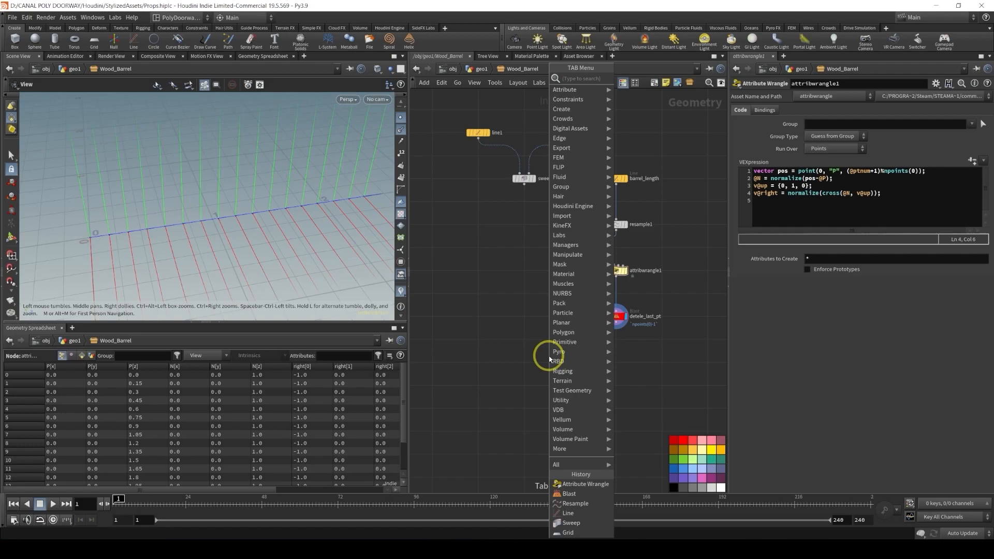
text(copy)
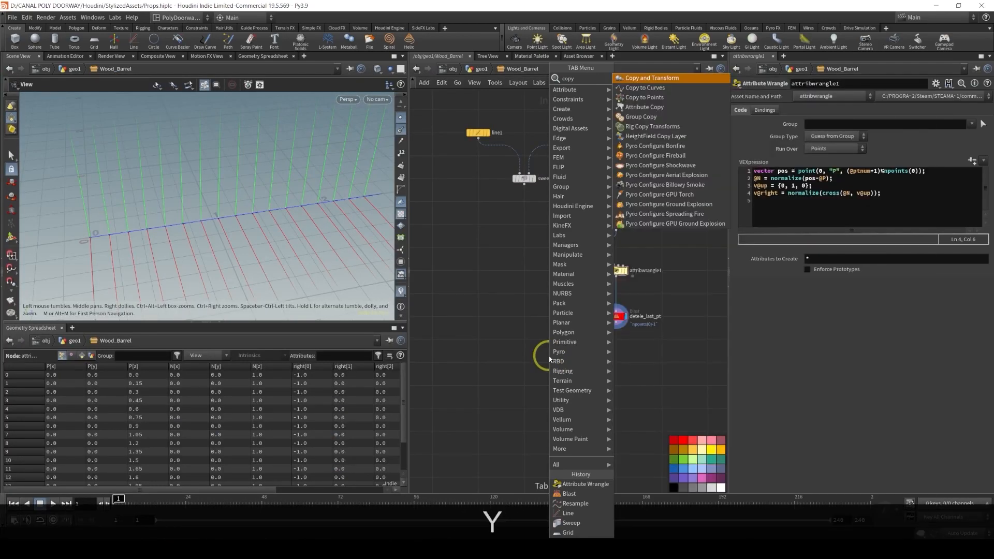
key(Down)
key(Down)
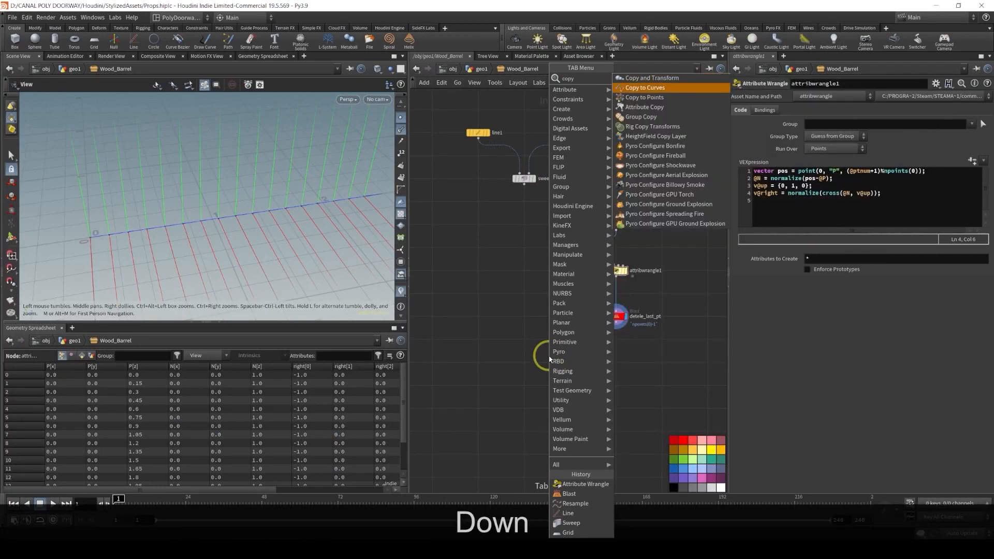
key(Return)
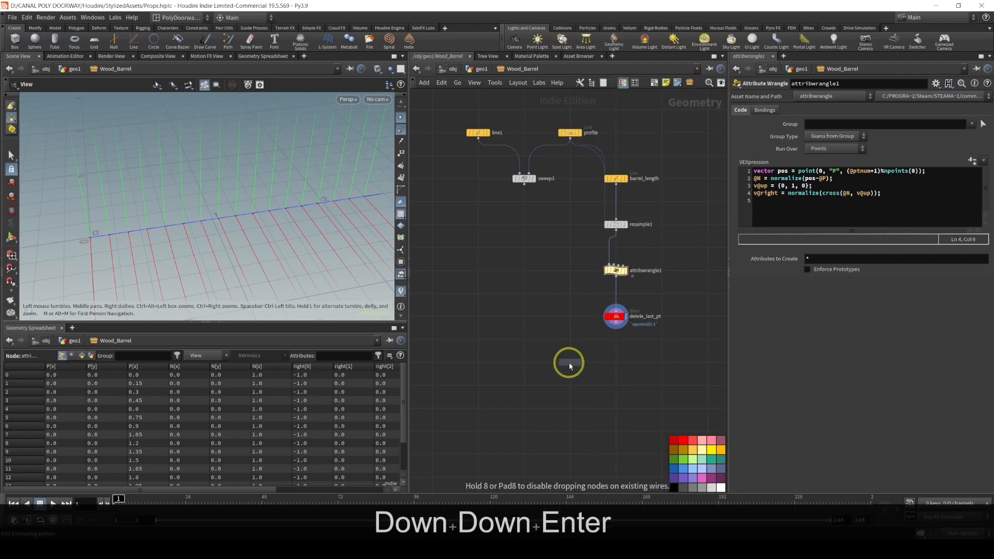
click(569, 362)
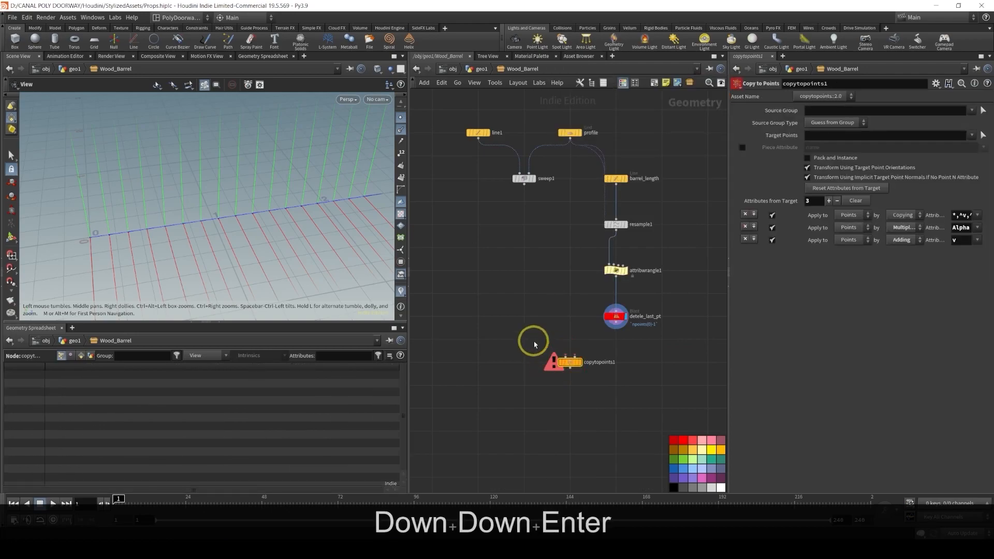
Display sweep1, connect a new Null node to its output and rename the Null base_plank
click(532, 179)
drag(288, 186, 140, 179)
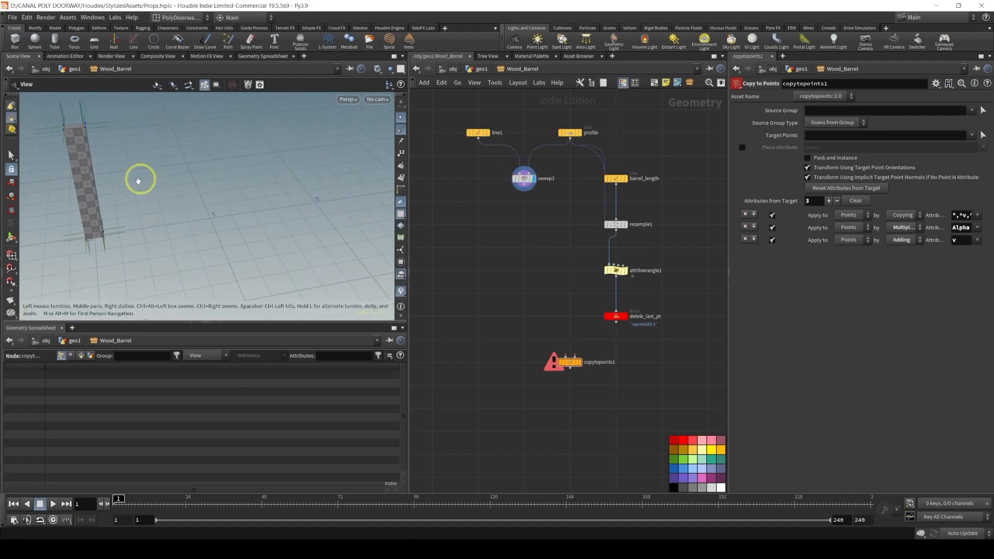
key(Tab)
text(nul)
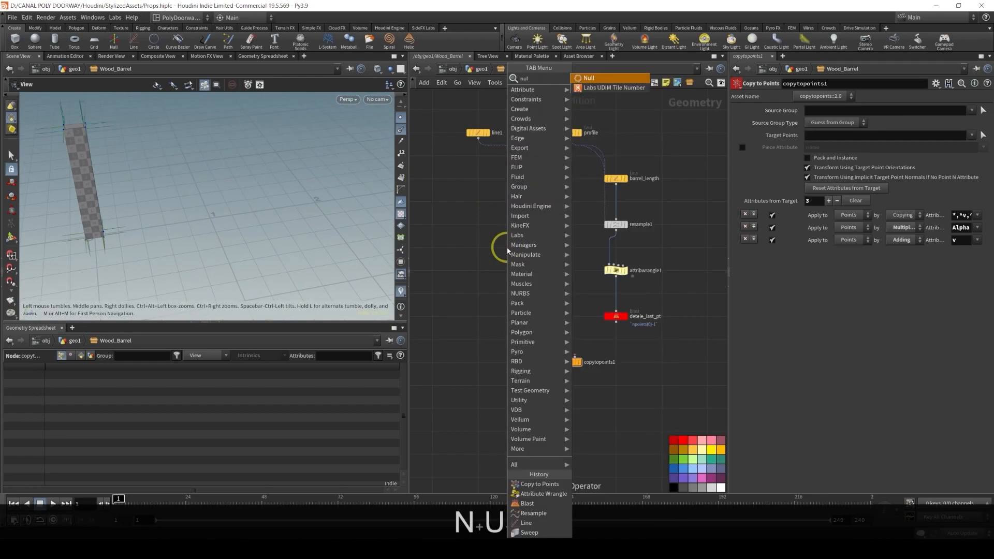
key(Return)
click(524, 247)
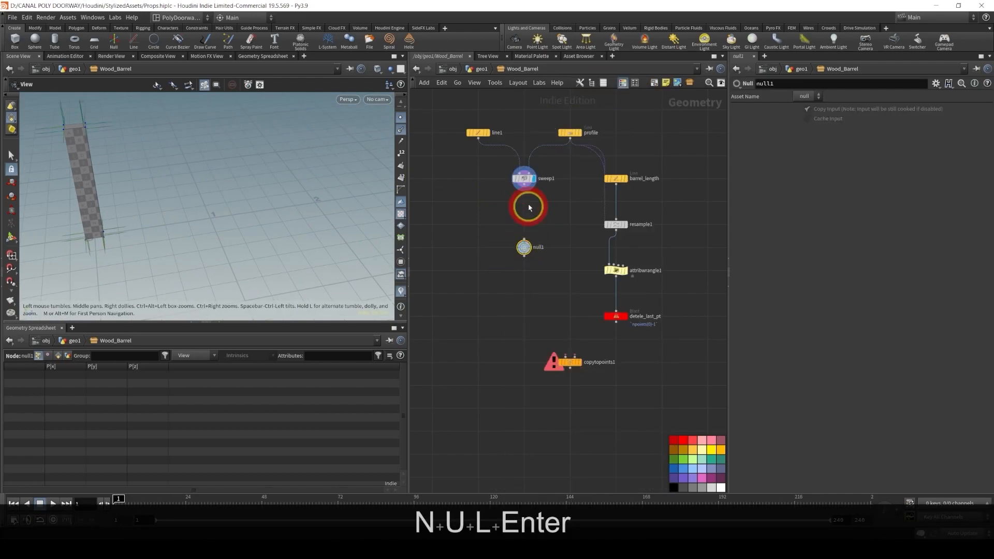
drag(527, 210, 524, 241)
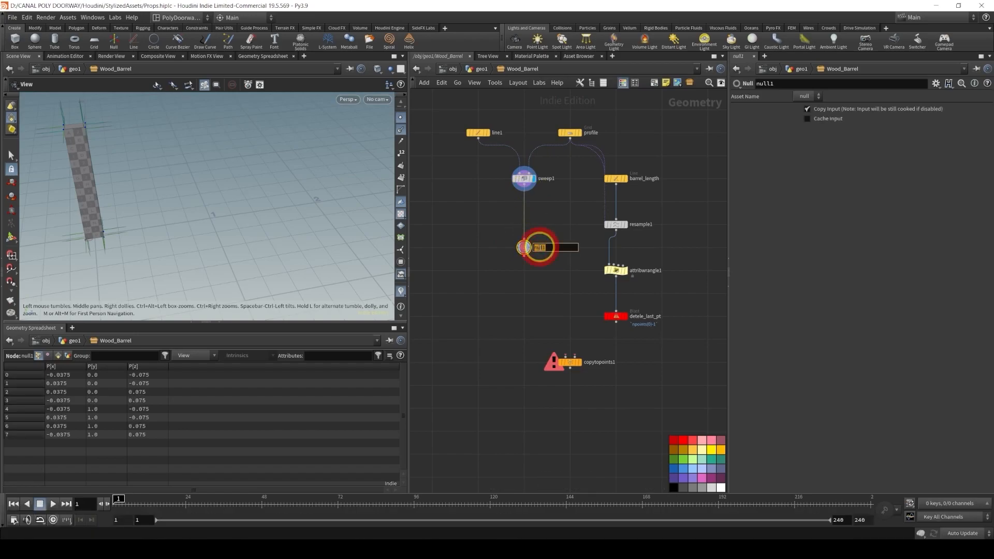
click(540, 247)
text(base_ plank)
key(Return)
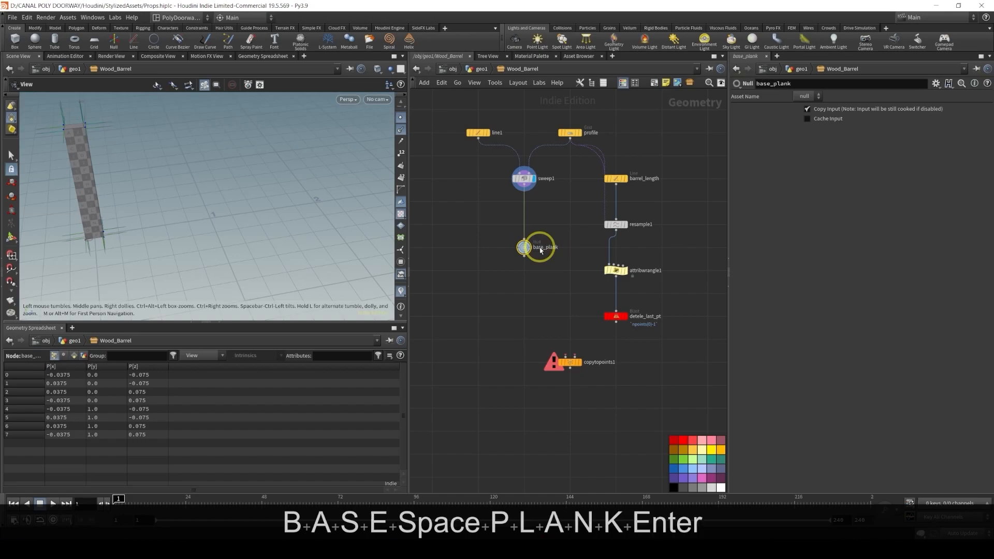
Move base_plank down, wire it as the geometry and detele_last_pt as the target points of copytopoints1, and display copytopoints1
drag(526, 249, 525, 322)
click(525, 324)
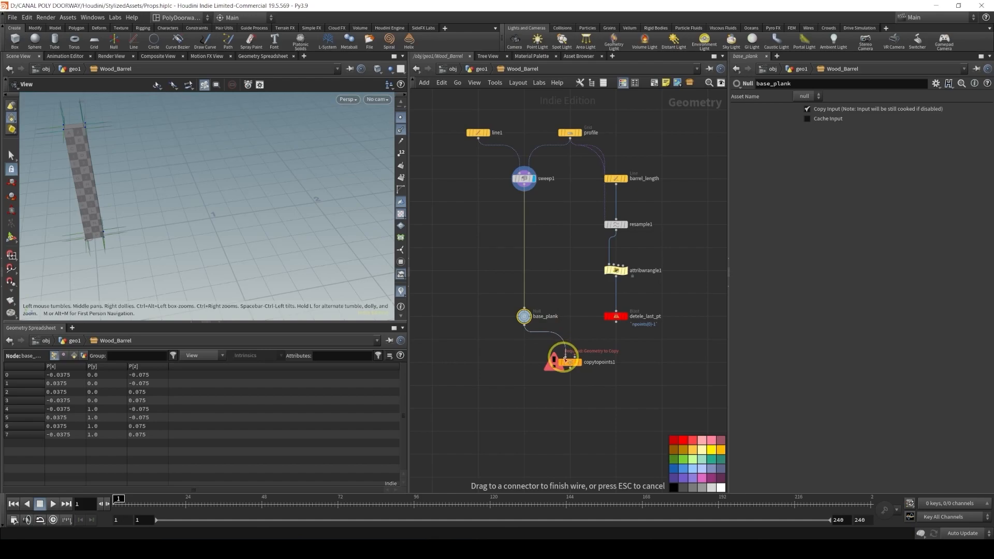
click(566, 357)
click(625, 318)
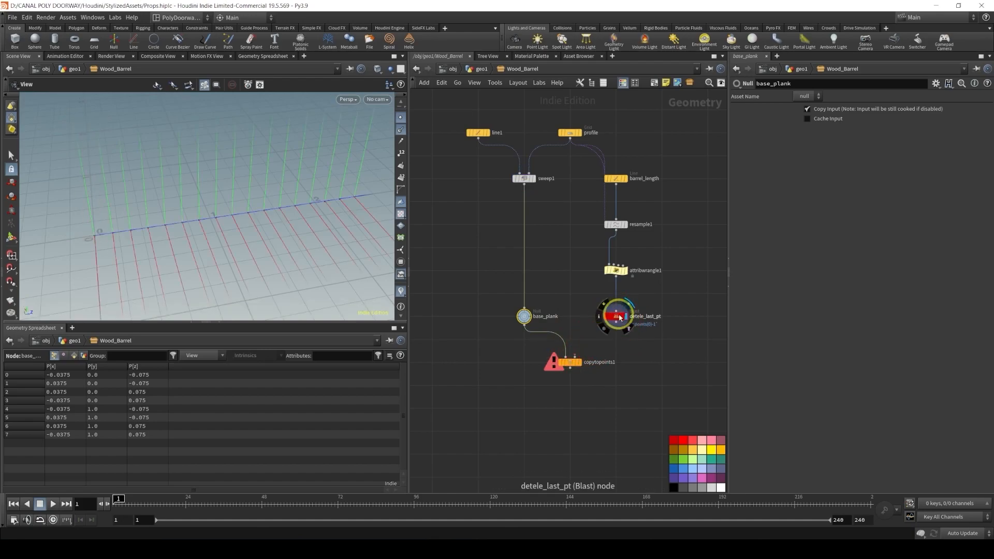
click(616, 328)
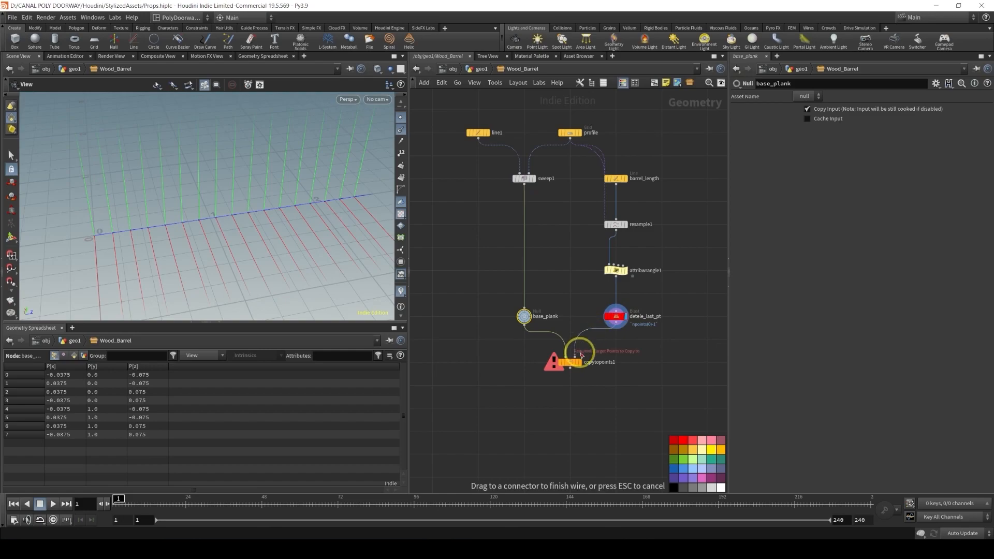
click(579, 356)
click(579, 361)
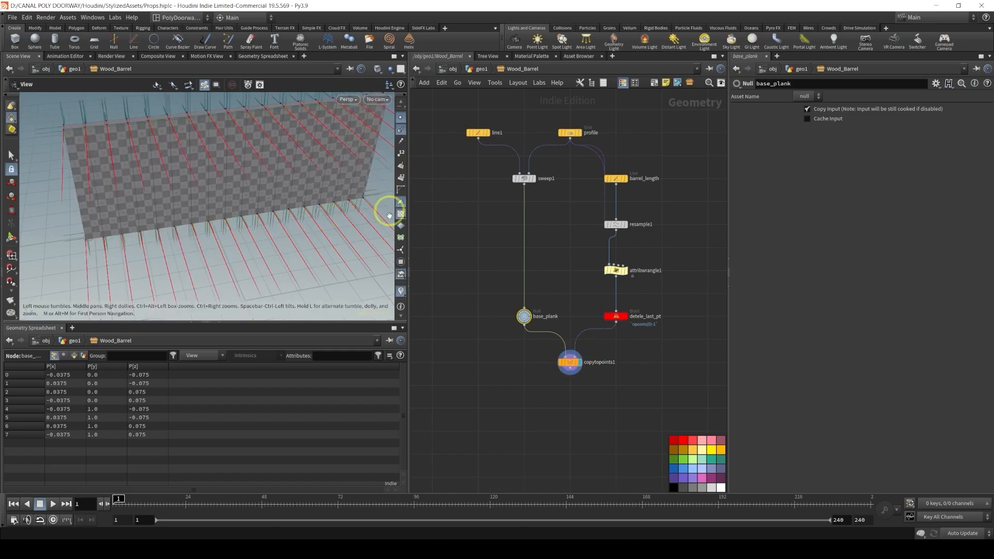
Hide the vector visualizers and the point normals in the viewport
click(403, 293)
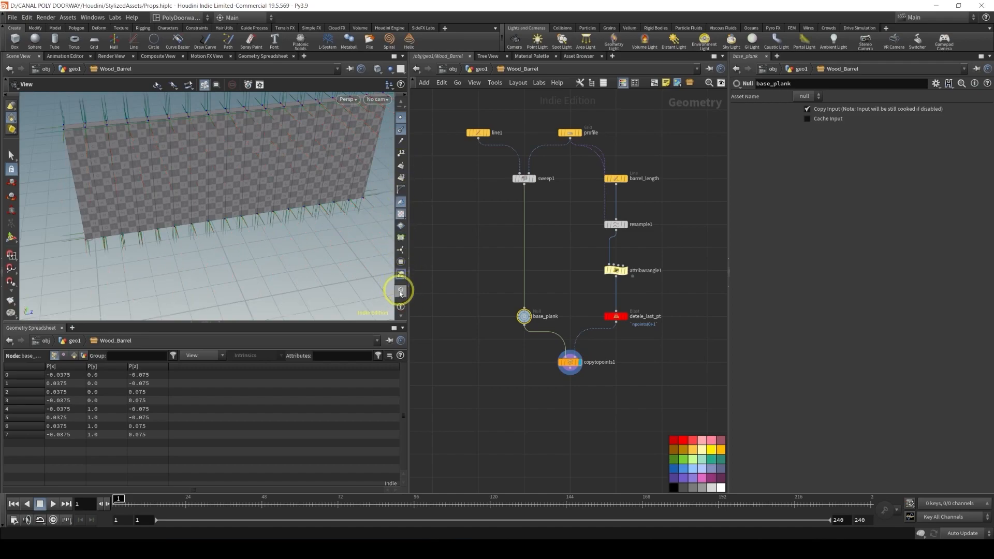
click(401, 130)
alt+drag(336, 175, 243, 187)
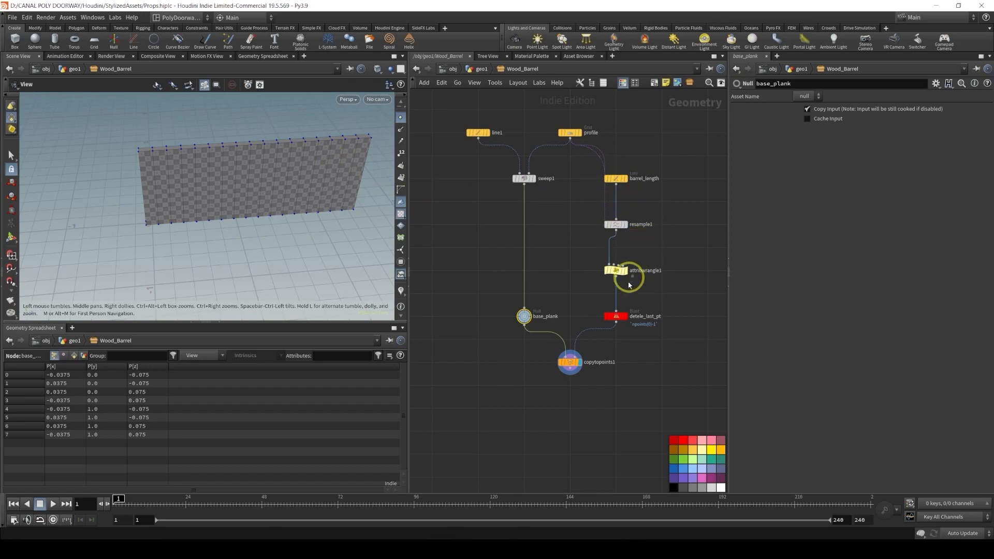
Add a Match Size node below copytopoints1, wire it to that node's output and display it
key(Delete)
key(Tab)
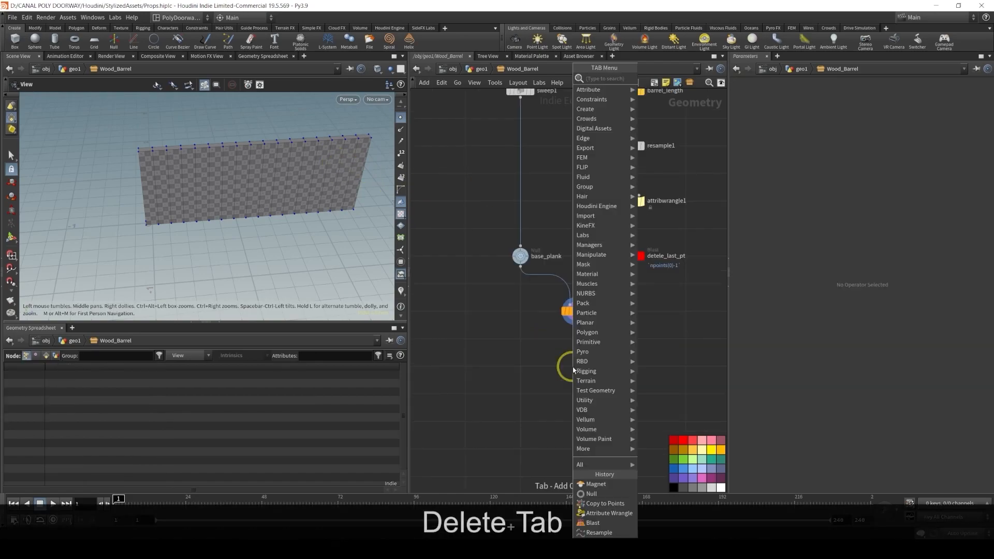
text(mat)
key(Down)
key(Down)
key(Return)
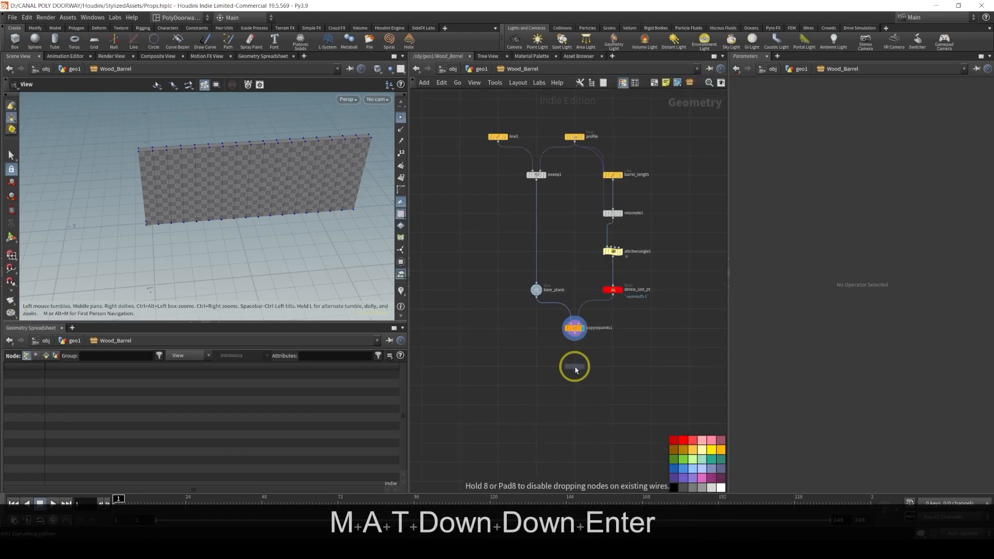
click(574, 369)
scroll(574, 369, up, 3)
drag(579, 303, 575, 359)
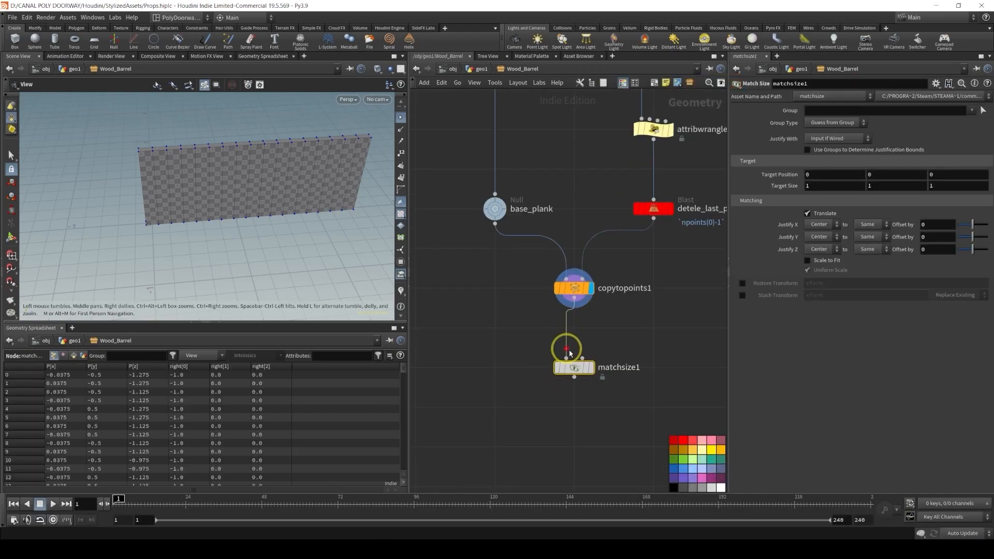
click(589, 369)
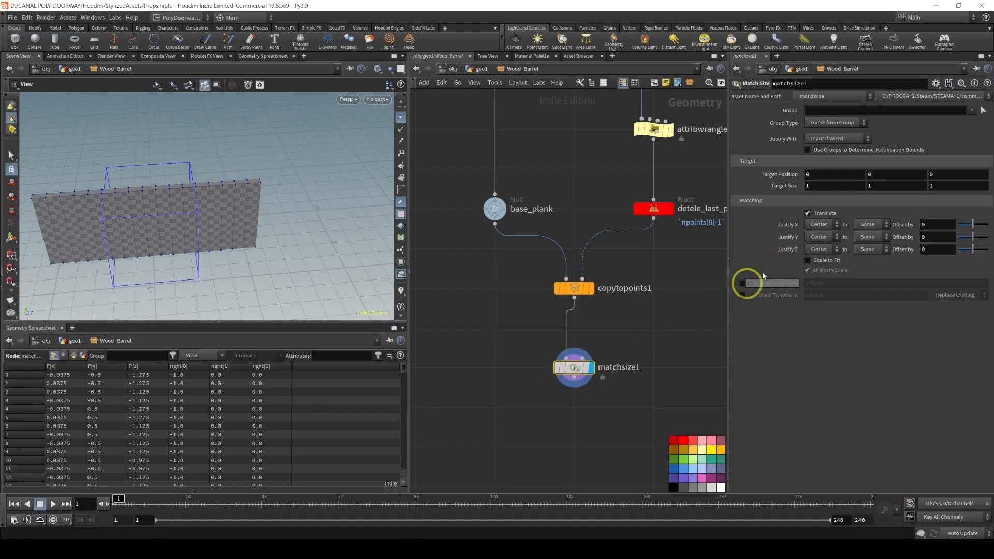
Set Justify Y to None and Justify Z to Min on matchsize1
click(821, 238)
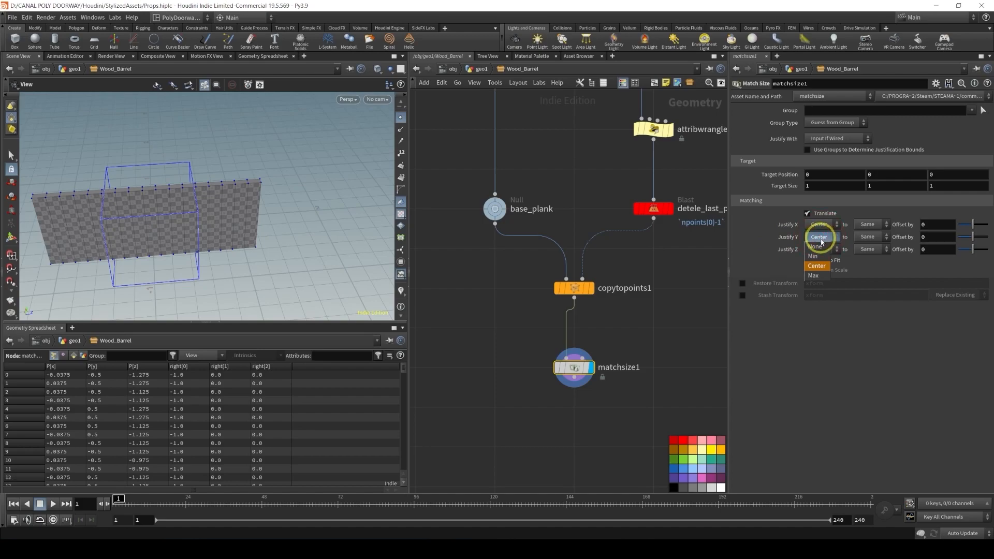
click(818, 247)
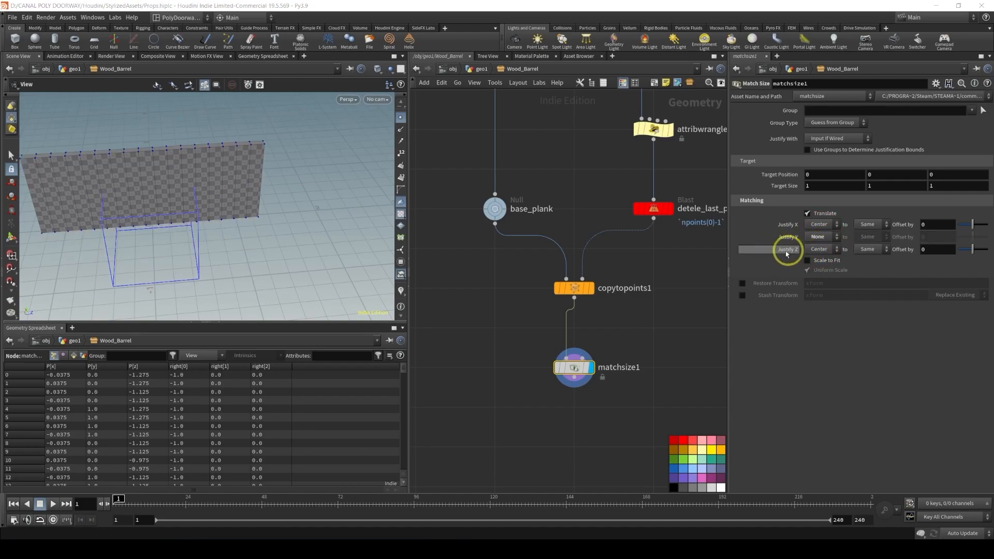
click(819, 249)
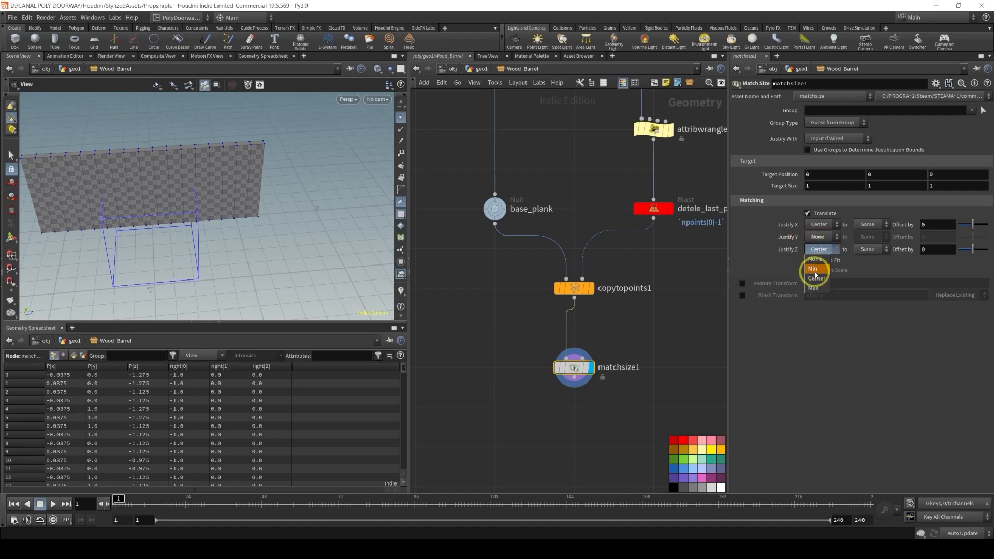
click(813, 268)
Add a Bend node below matchsize1, connect matchsize1 to its first input and display it
middle_drag(516, 416, 493, 328)
click(494, 350)
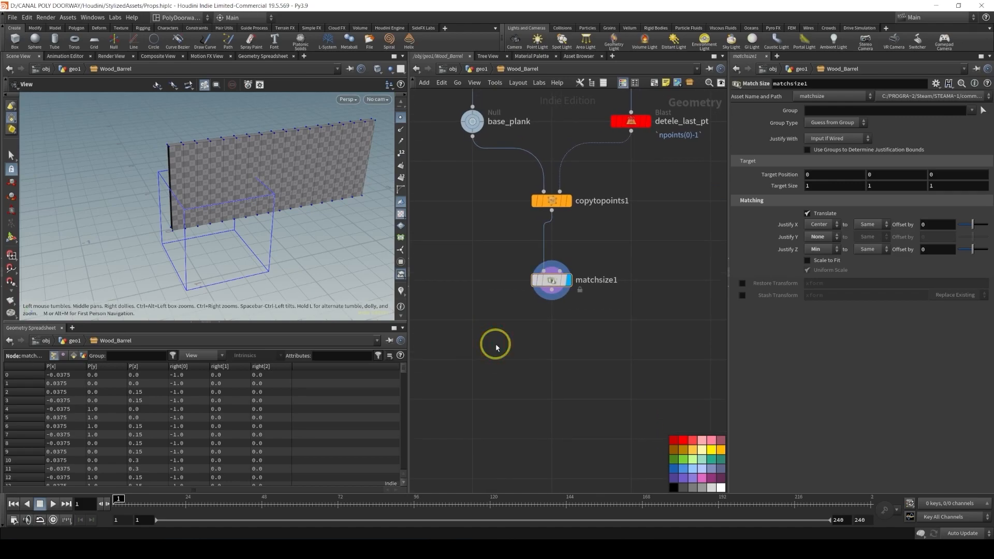
key(Tab)
text(bend)
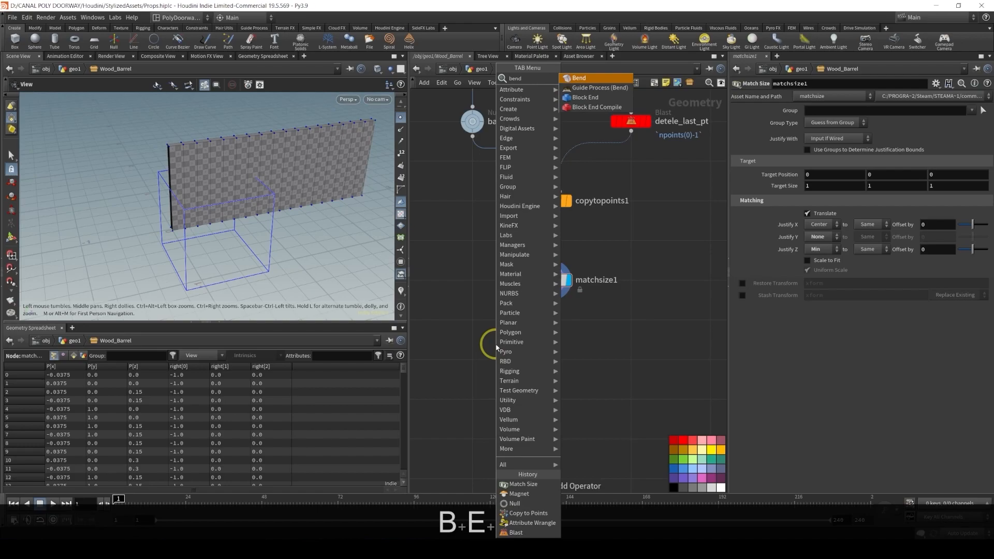
key(Return)
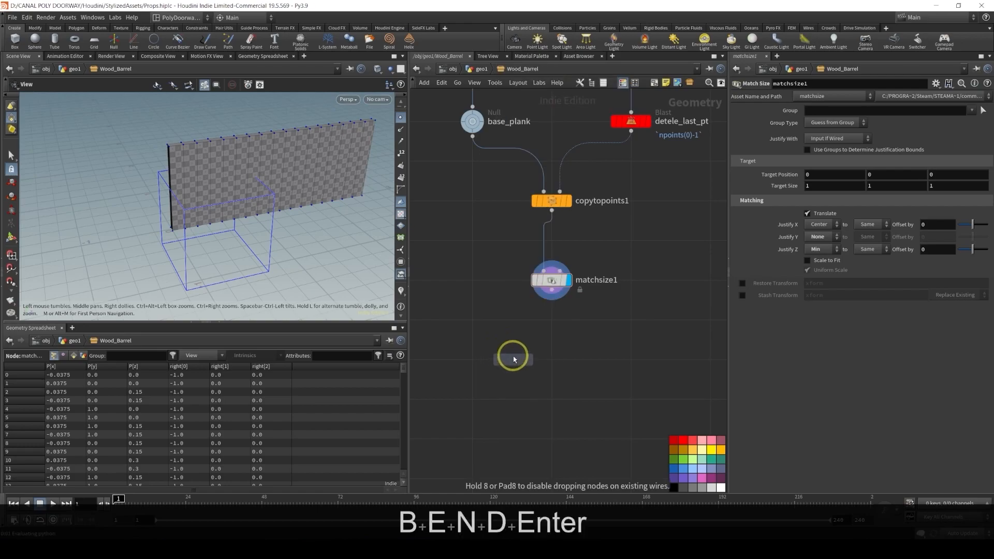
click(550, 360)
drag(553, 299, 580, 366)
click(568, 359)
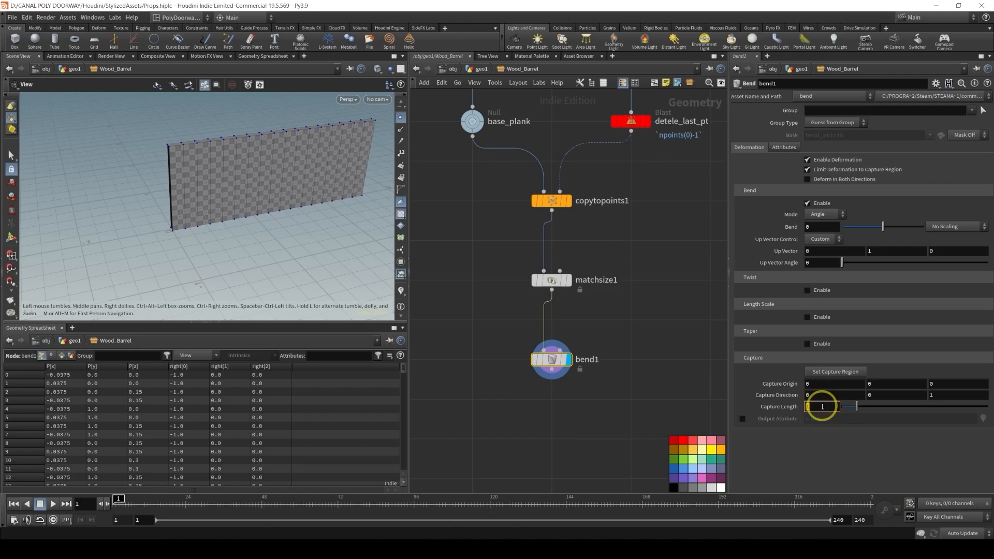
Set the Capture Length of bend1 to the expression bbox(0, D_ZSIZE)
text(bb)
key(Down)
key(Return)
text(()
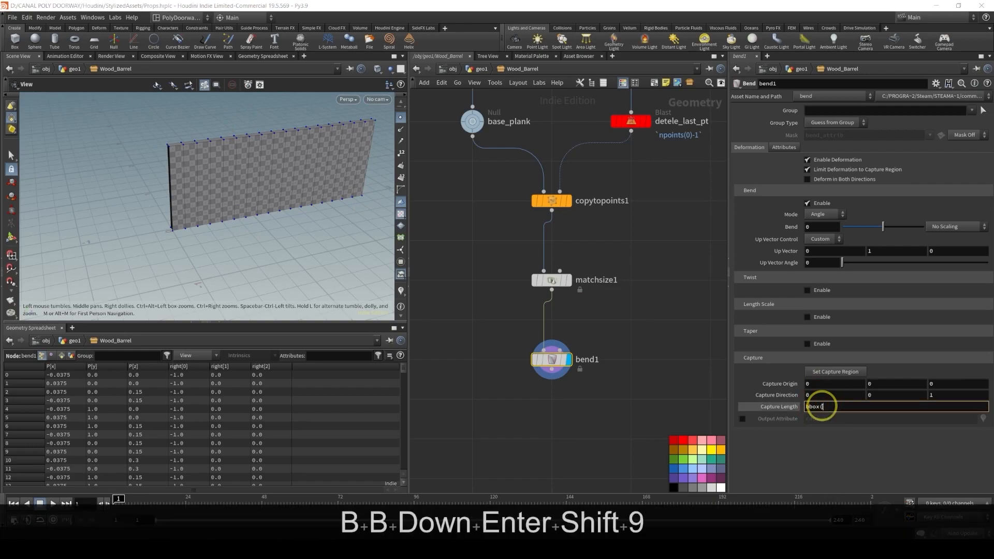
text(0, )
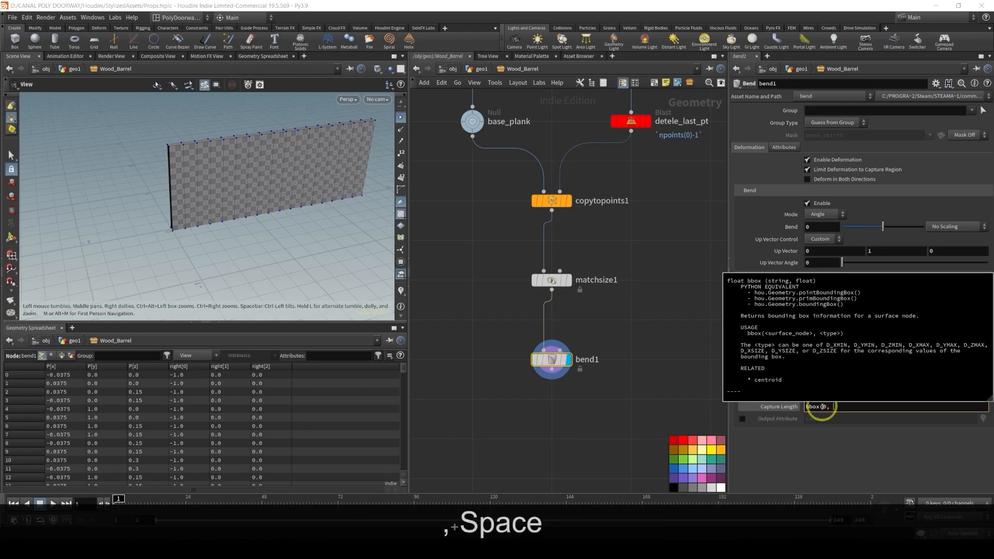
text(D_)
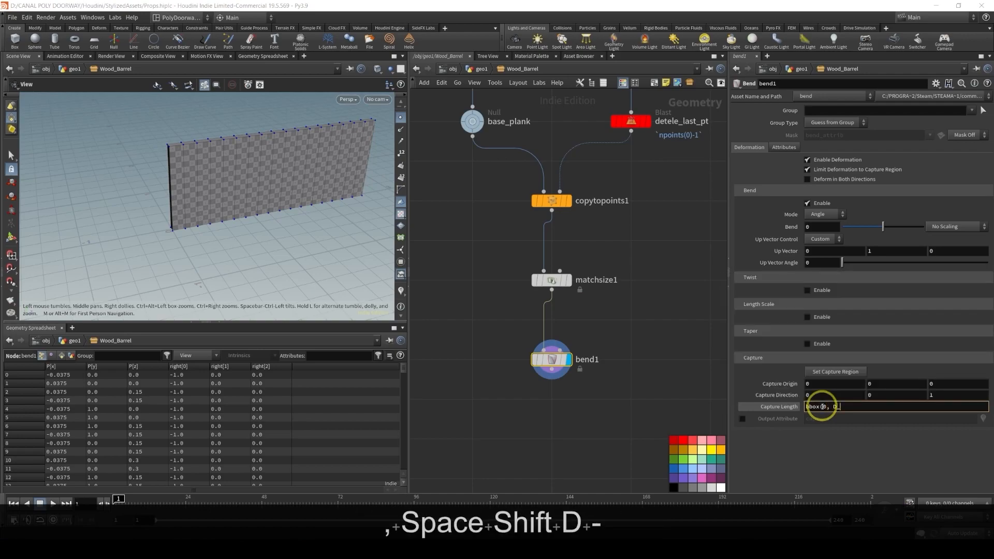
text(ZSIZE))
key(Return)
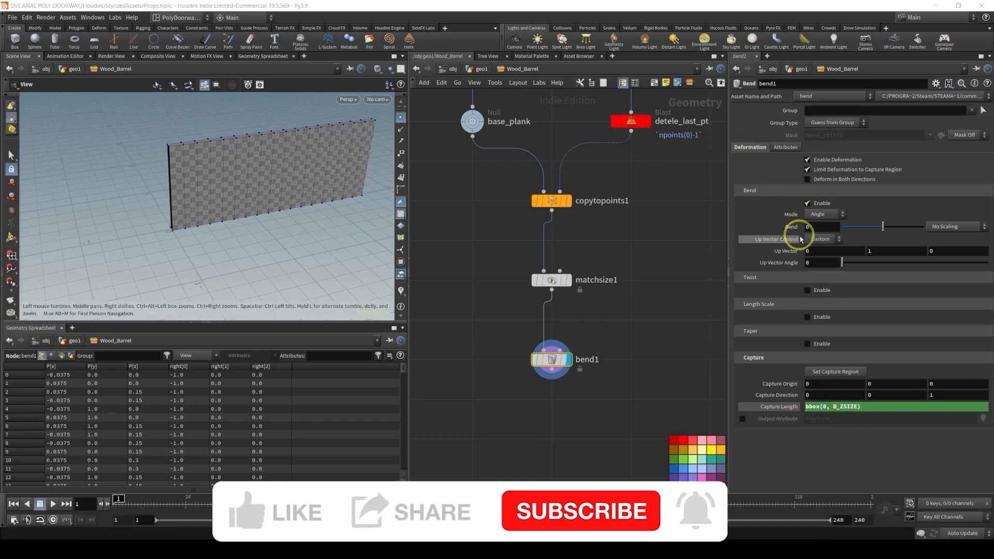
Set bend1's Up Vector Control to X Axis and its Bend angle to 360 to roll the planks into a cylinder
click(820, 239)
click(818, 249)
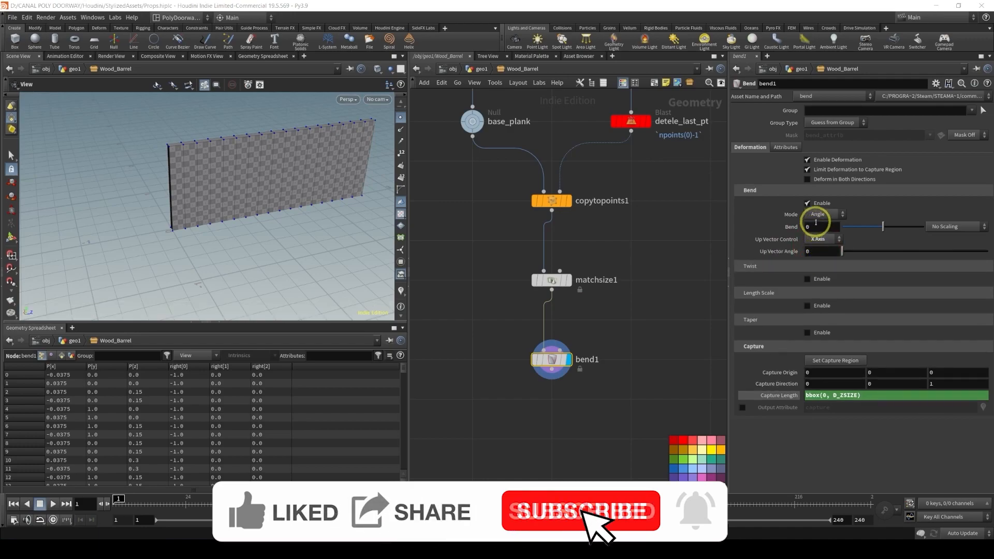
click(822, 227)
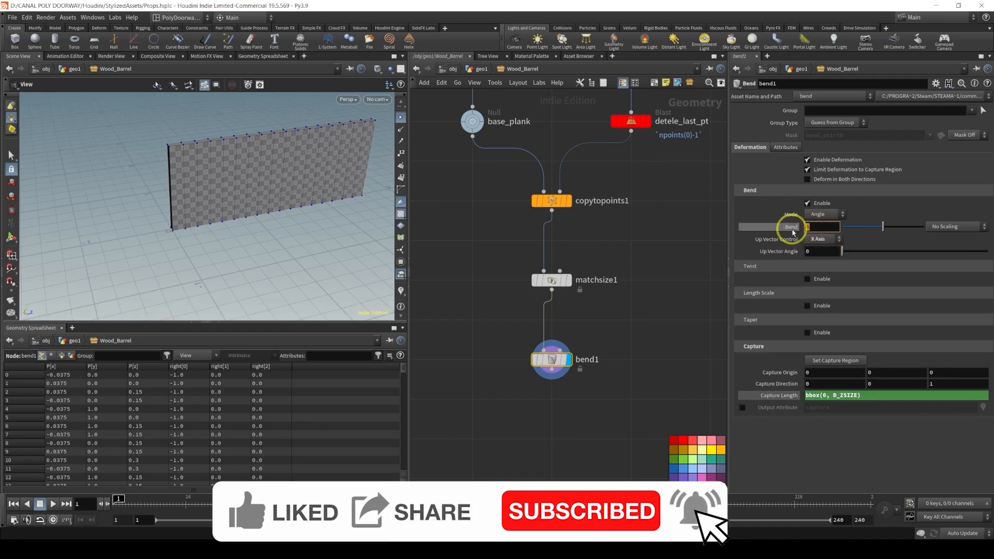
text(360)
key(Return)
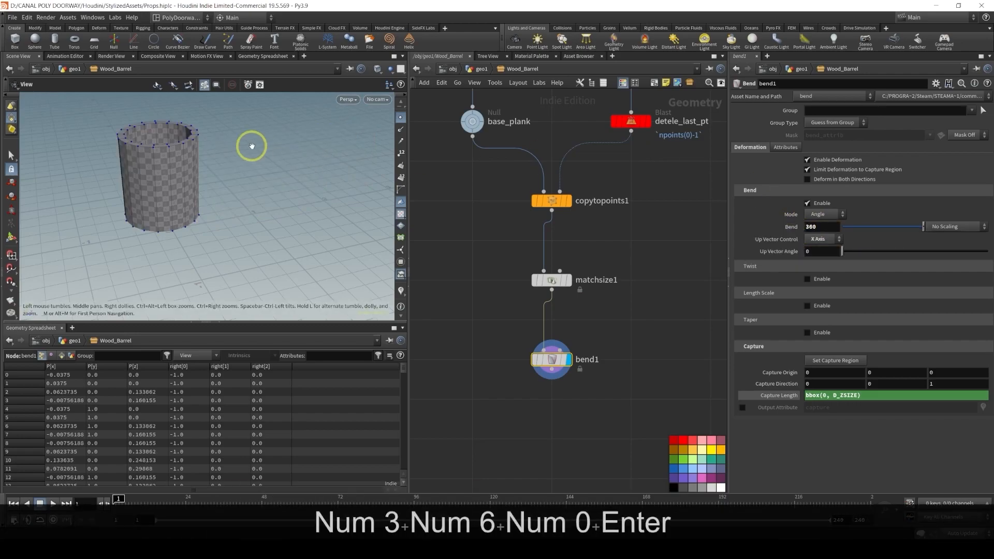
alt+drag(165, 214, 323, 193)
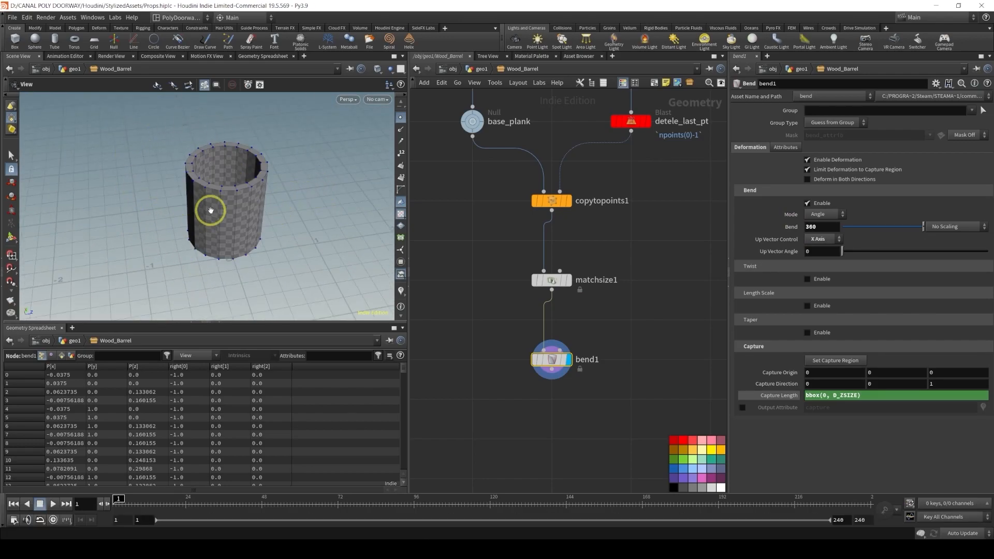
alt+drag(214, 225, 208, 199)
Add a Null node below bend1, wire it to bend1's output and rename it base_barrel_shape
key(Tab)
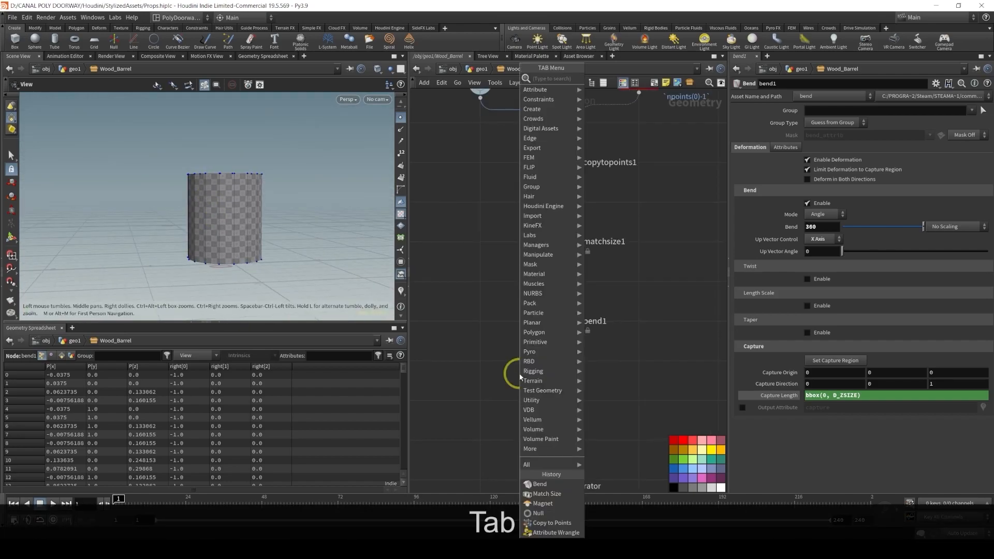
text(nul)
key(Return)
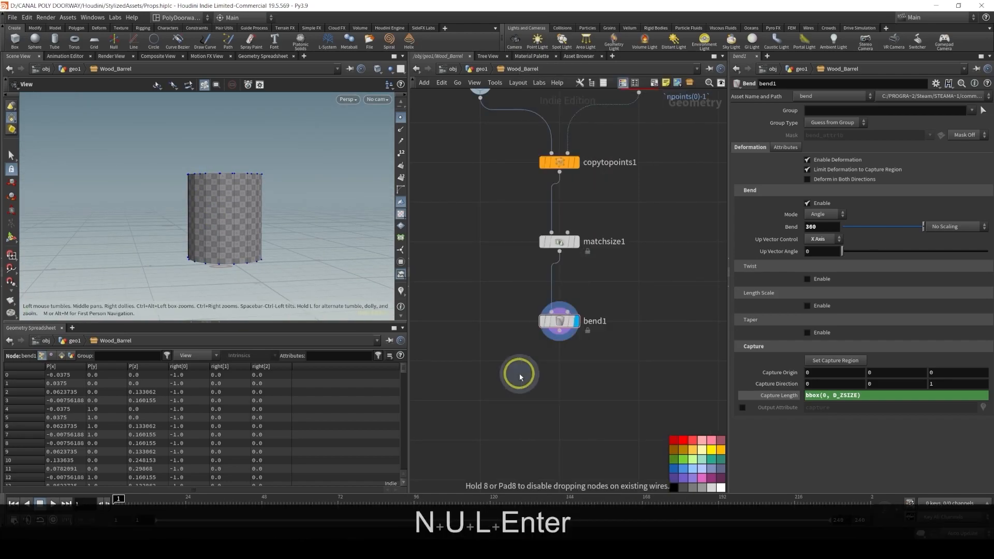
click(560, 399)
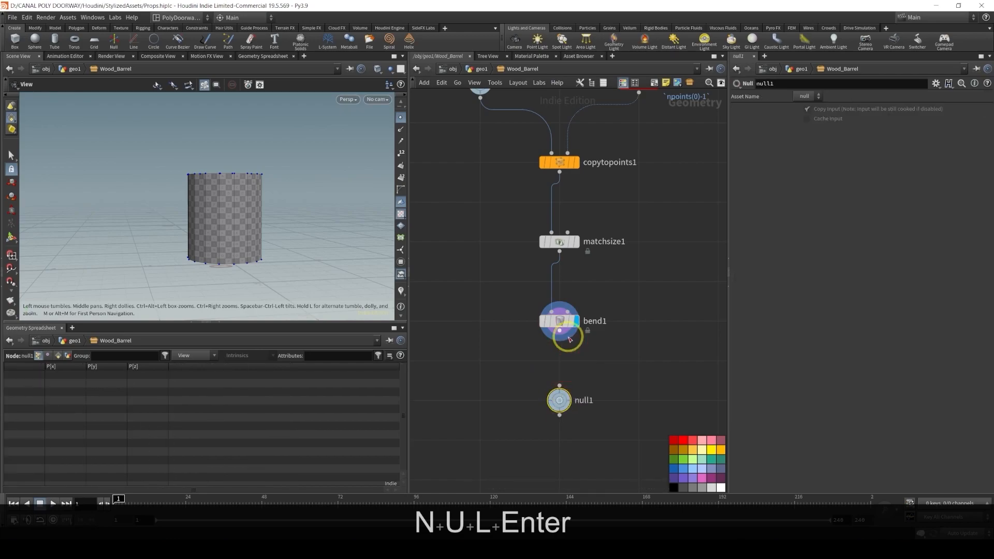
drag(563, 336, 560, 394)
double_click(582, 400)
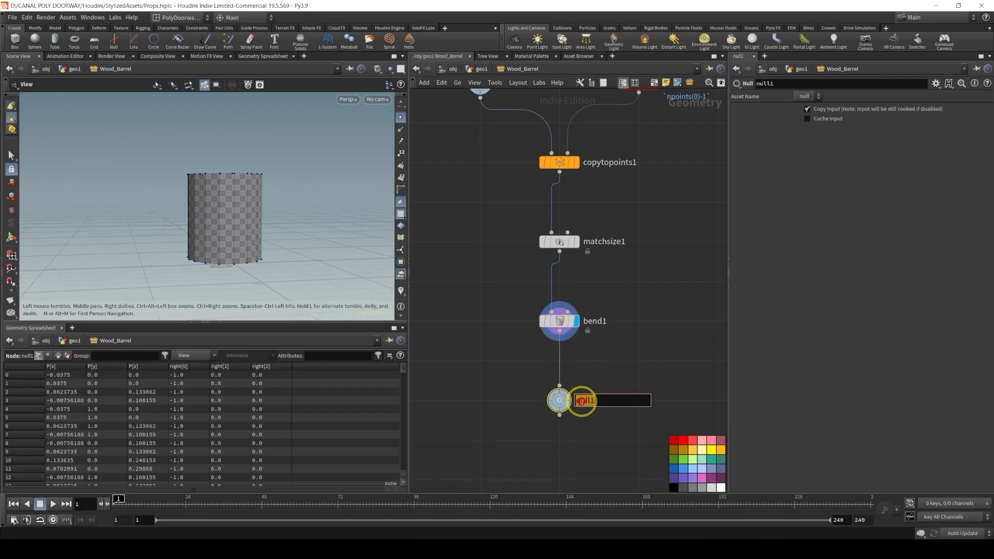
text(base )
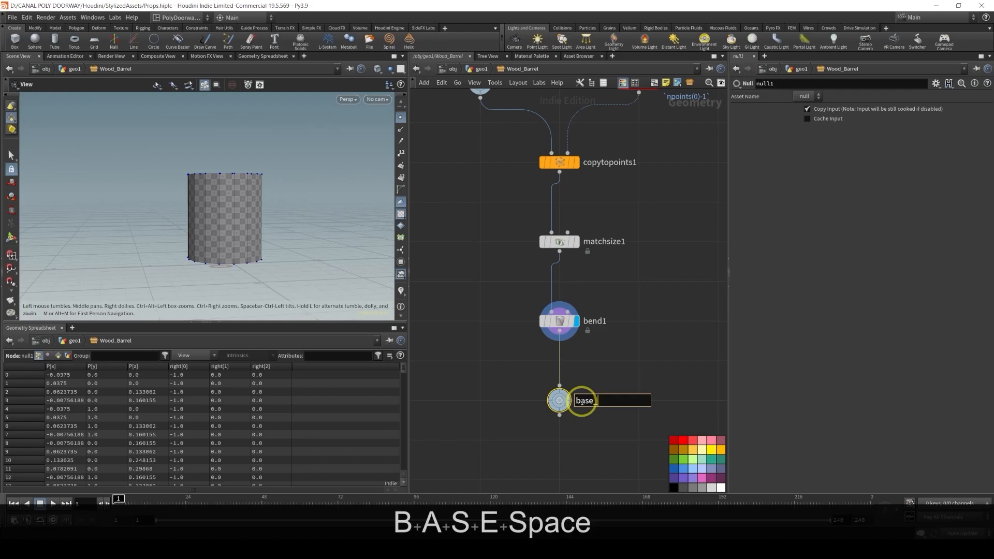
text(barrel )
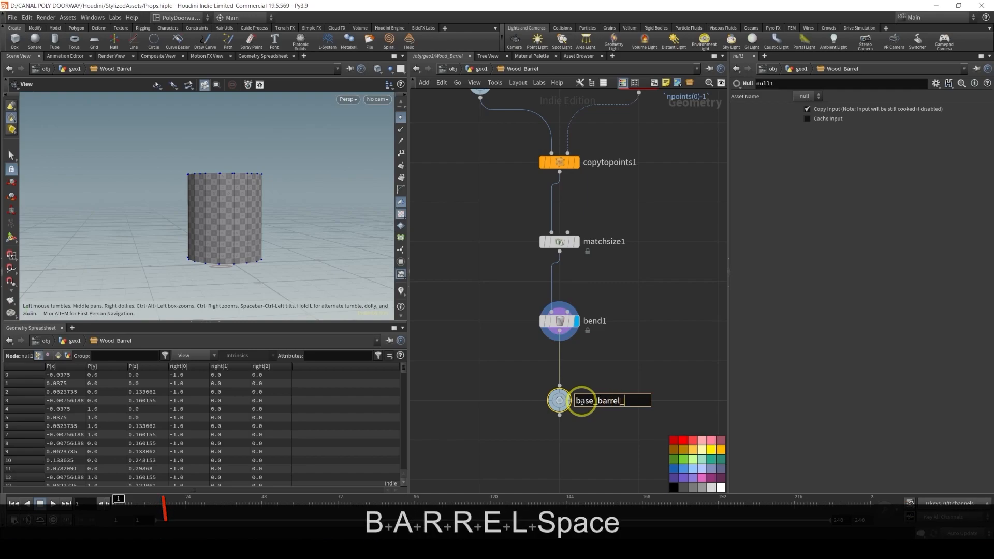
text(shape)
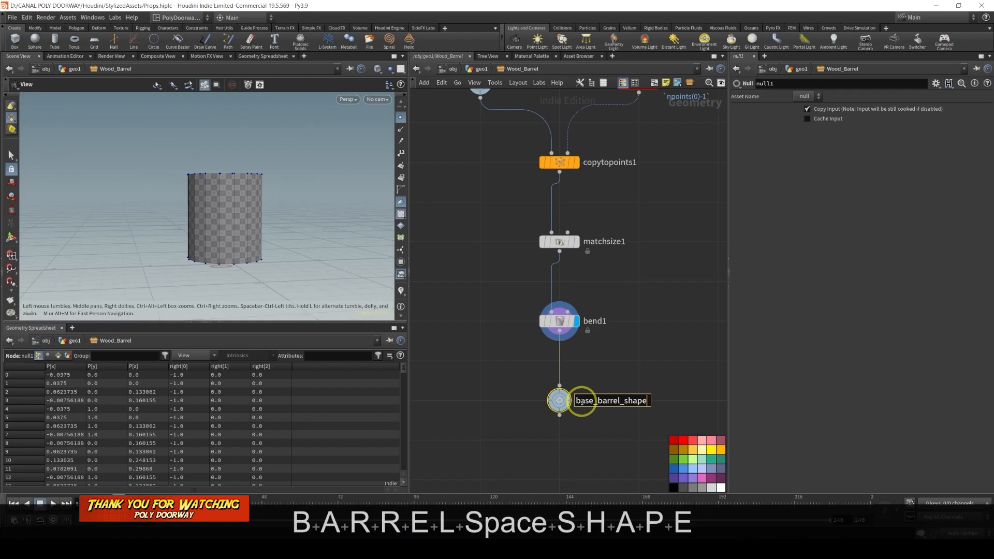
key(Return)
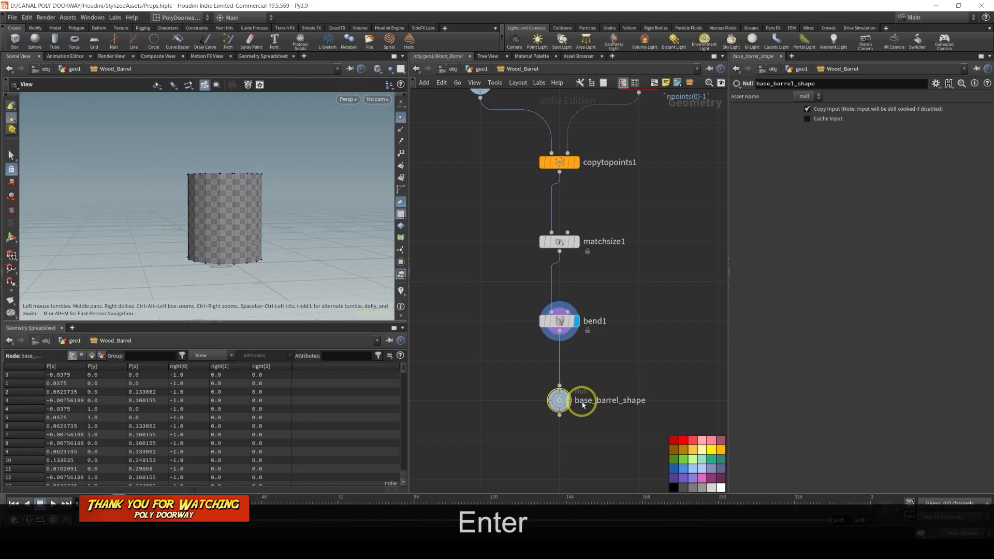
Color the base_barrel_shape node purple and display it, saving the scene
click(694, 478)
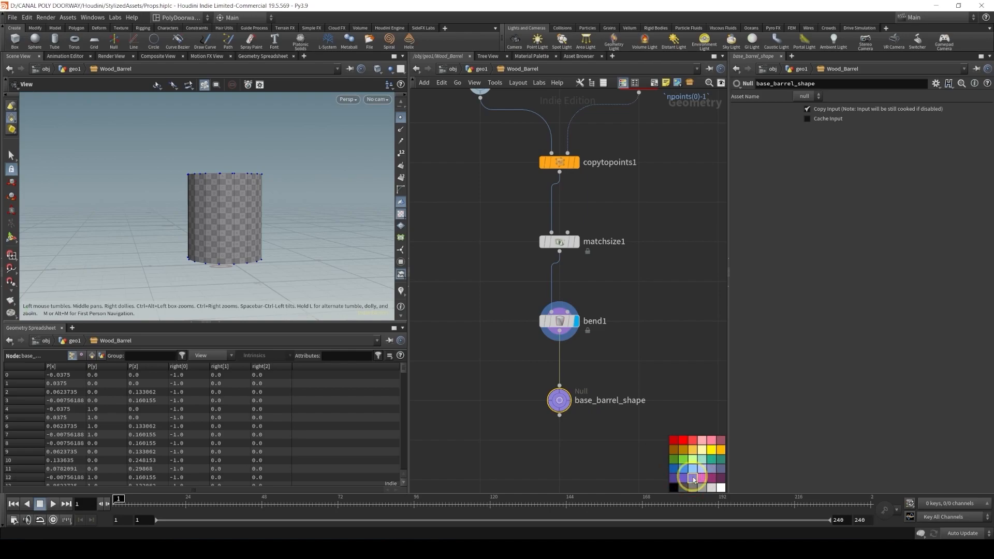
click(561, 402)
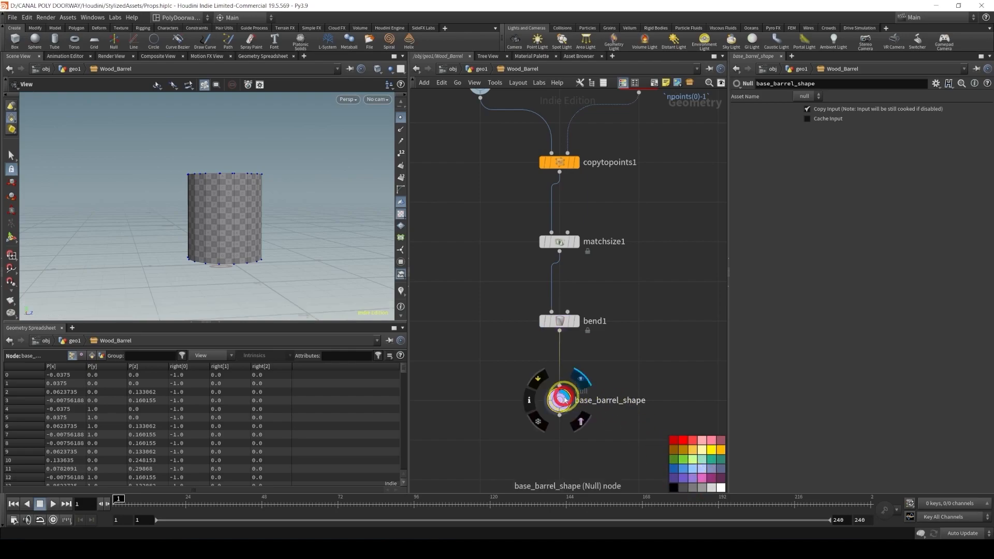
key(ctrl+s)
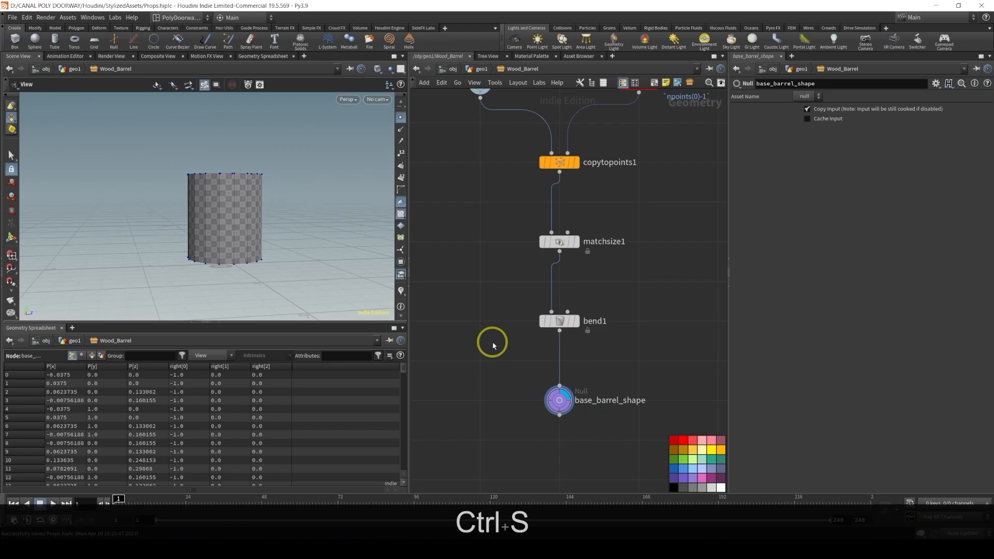
alt+drag(247, 227, 135, 133)
alt+right_drag(217, 244, 200, 186)
alt+right_drag(242, 246, 226, 317)
alt+drag(221, 196, 216, 225)
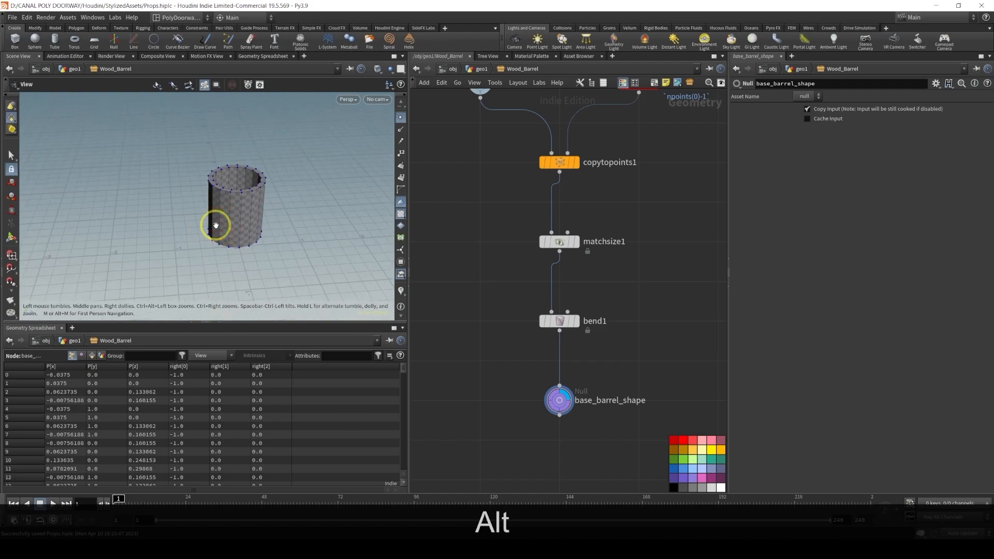